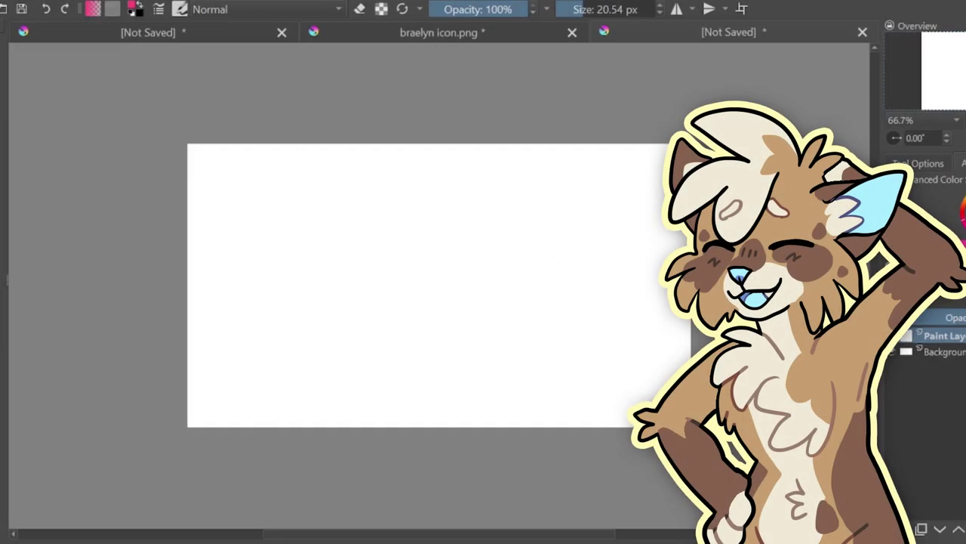
- Sketch a pink circle for the head and place a vertical mirror axis through its centre
key(1)
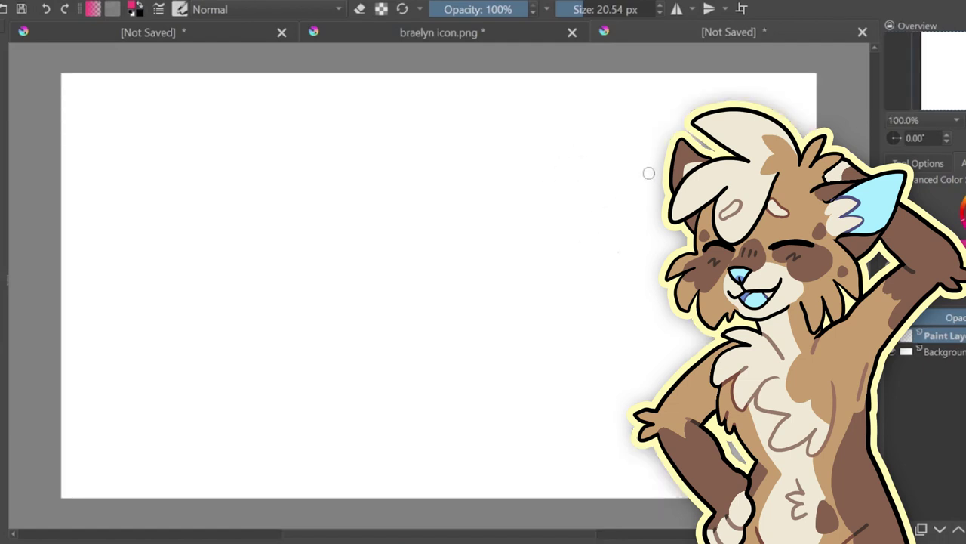
mouse_move(608, 135)
mouse_down()
mouse_move(544, 156)
mouse_move(650, 140)
mouse_move(660, 227)
mouse_move(537, 198)
mouse_move(650, 212)
mouse_up()
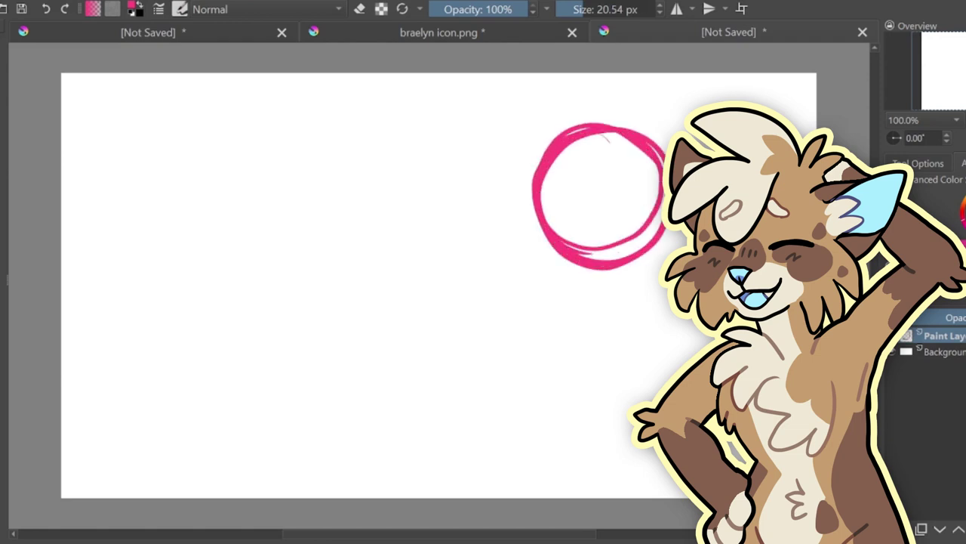
key(ctrl+plus)
click(676, 9)
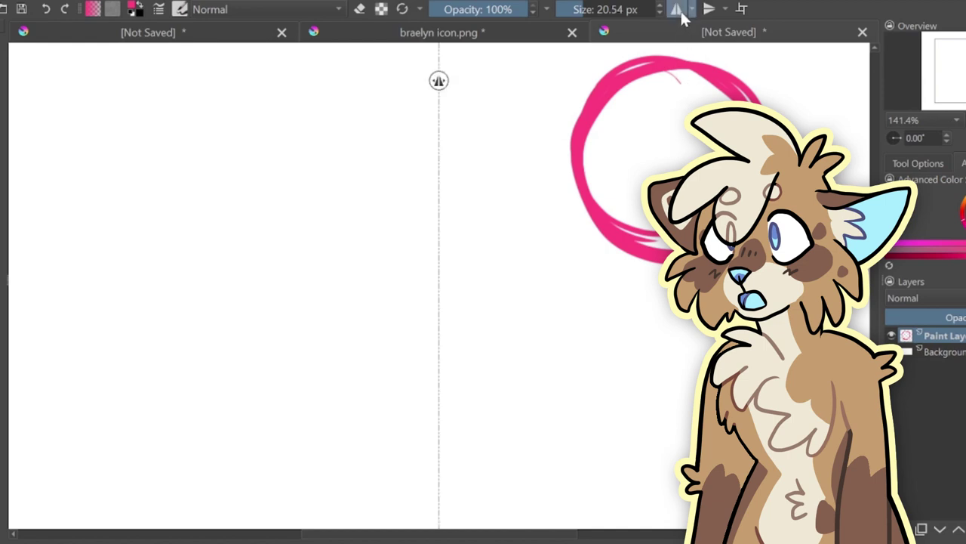
drag(438, 81, 671, 91)
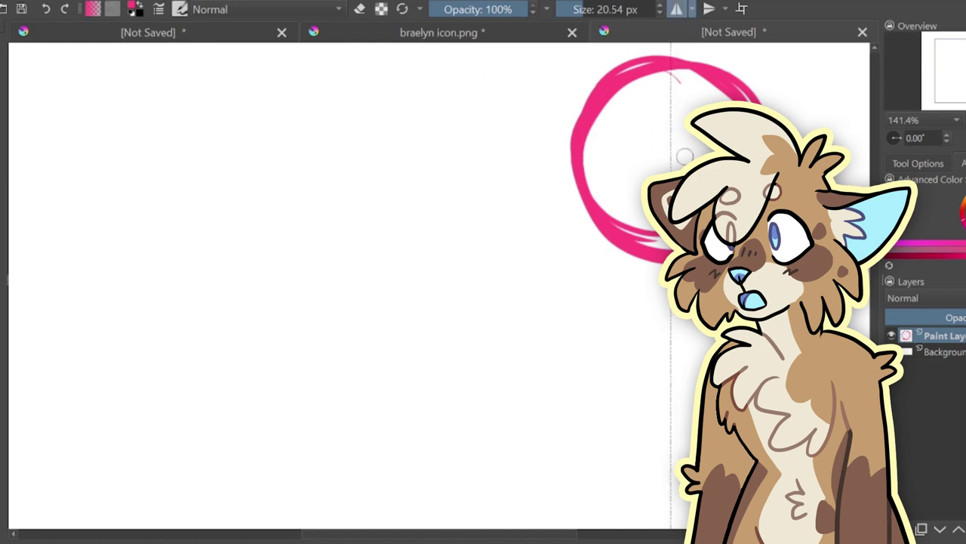
- Sketch the mirrored eyes with pupils, a small nose and short brows inside the head circle
mouse_move(647, 159)
mouse_down()
mouse_move(610, 144)
mouse_move(595, 163)
mouse_up()
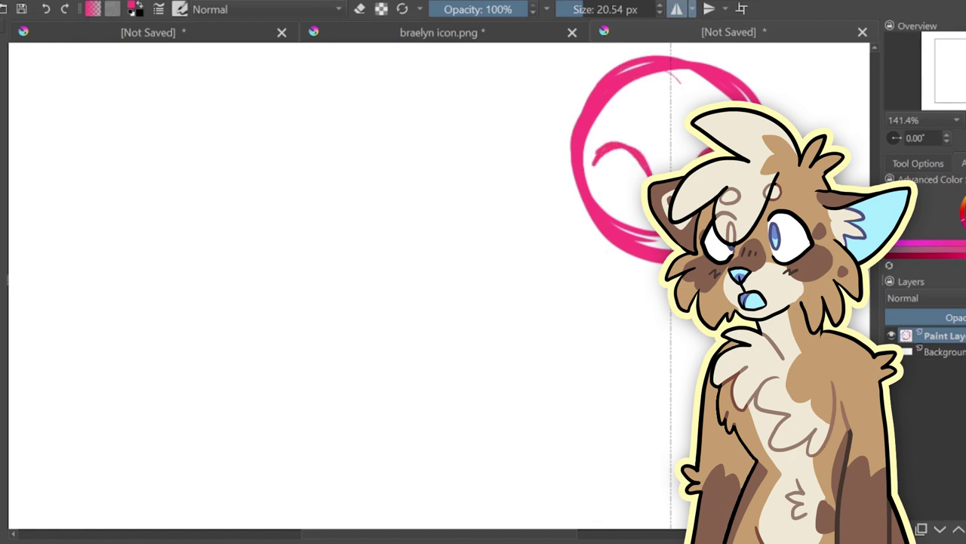
click(925, 163)
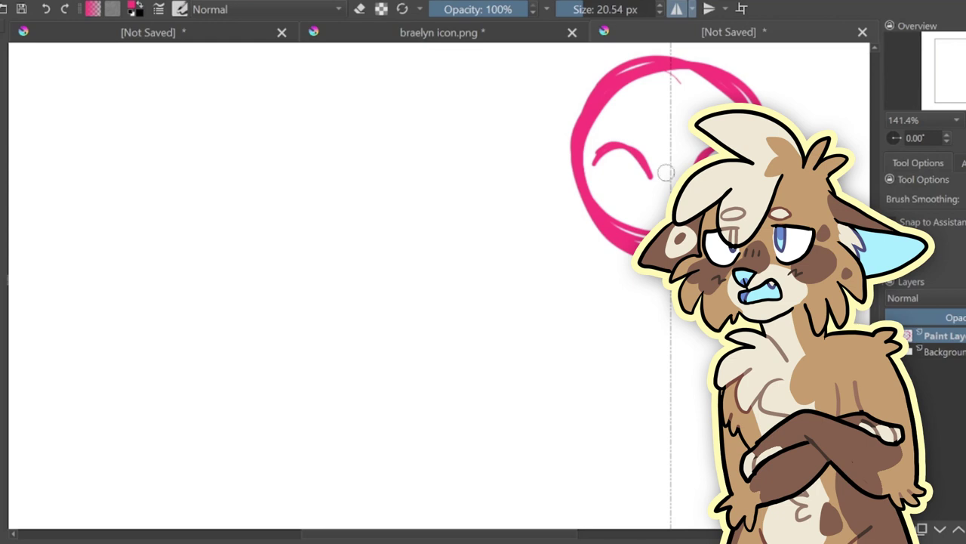
mouse_move(597, 167)
mouse_down()
mouse_move(604, 190)
mouse_move(628, 198)
mouse_up()
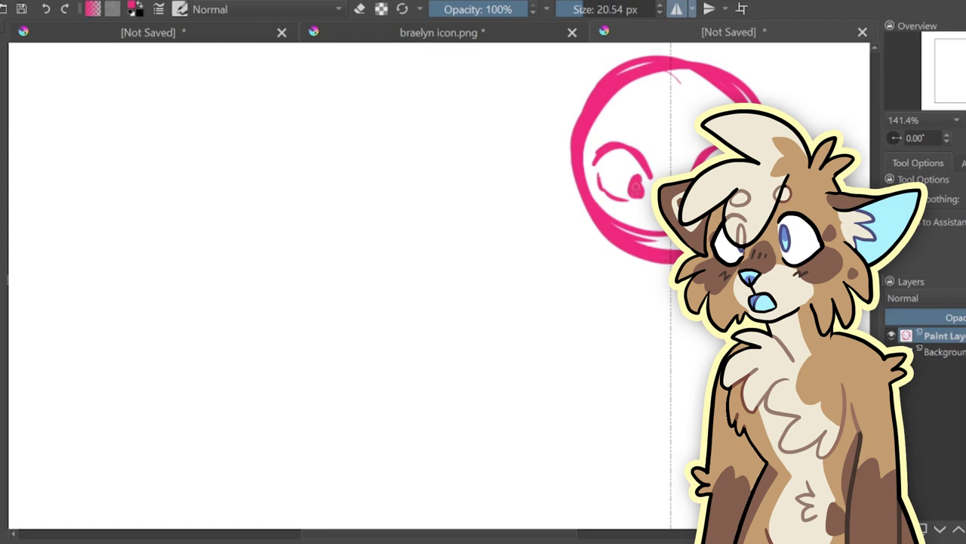
drag(619, 123, 640, 124)
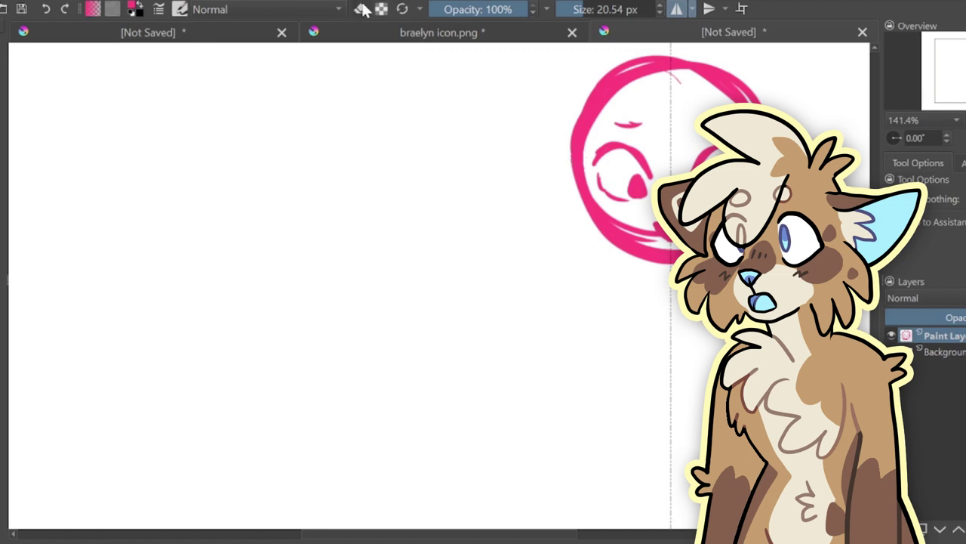
- Erase the thick, doubled lines of the head circle and reshape the outline into a face with rounded cheeks
key(e)
mouse_move(586, 154)
mouse_down()
mouse_move(591, 196)
mouse_move(620, 234)
mouse_move(649, 245)
mouse_move(635, 223)
mouse_up()
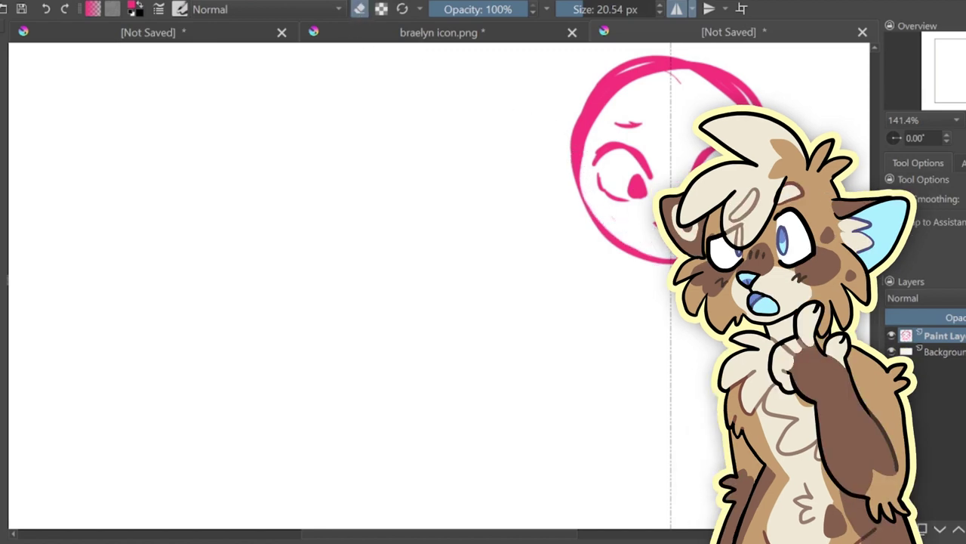
click(361, 9)
mouse_move(598, 113)
mouse_down()
mouse_move(586, 162)
mouse_move(589, 132)
mouse_move(586, 213)
mouse_move(655, 254)
mouse_up()
click(360, 9)
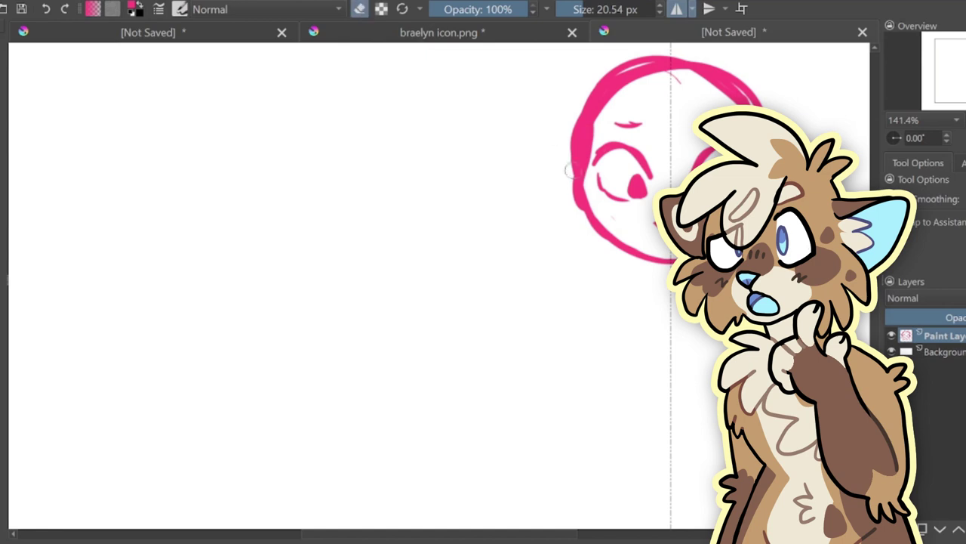
drag(584, 189, 613, 227)
drag(567, 202, 596, 79)
mouse_move(571, 168)
mouse_down()
mouse_move(582, 109)
mouse_move(675, 49)
mouse_up()
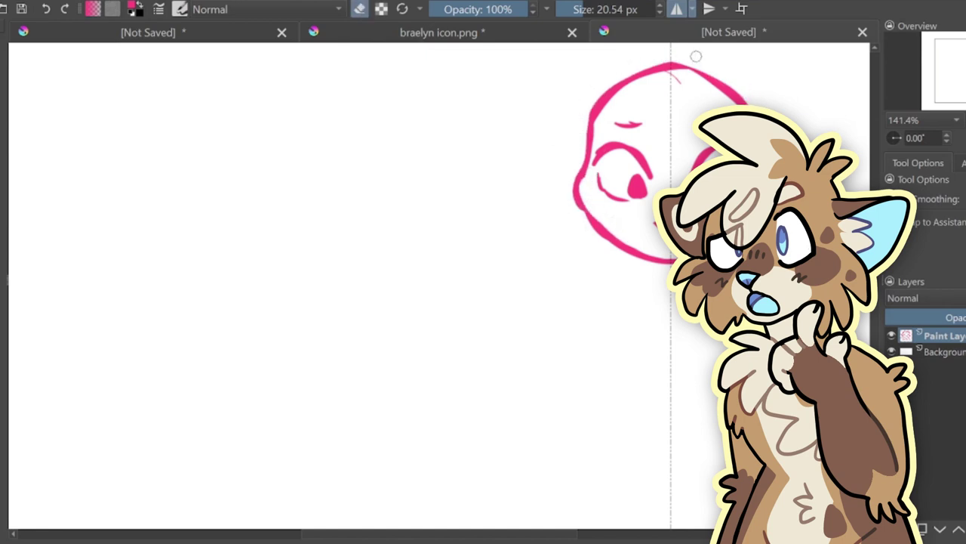
click(359, 9)
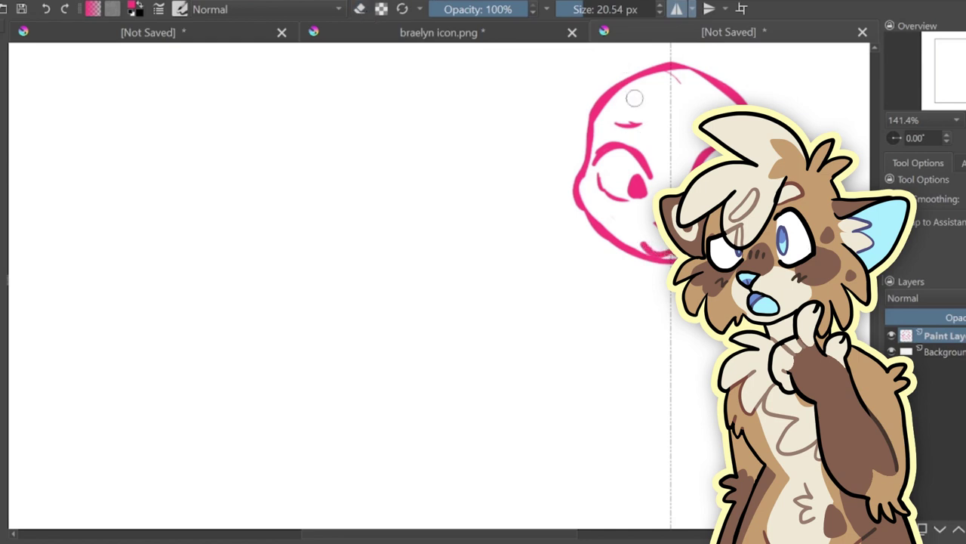
- Undo the mouth stroke, sketch a smaller mouth, and add mirrored pointed ears with inner fur tufts
click(47, 10)
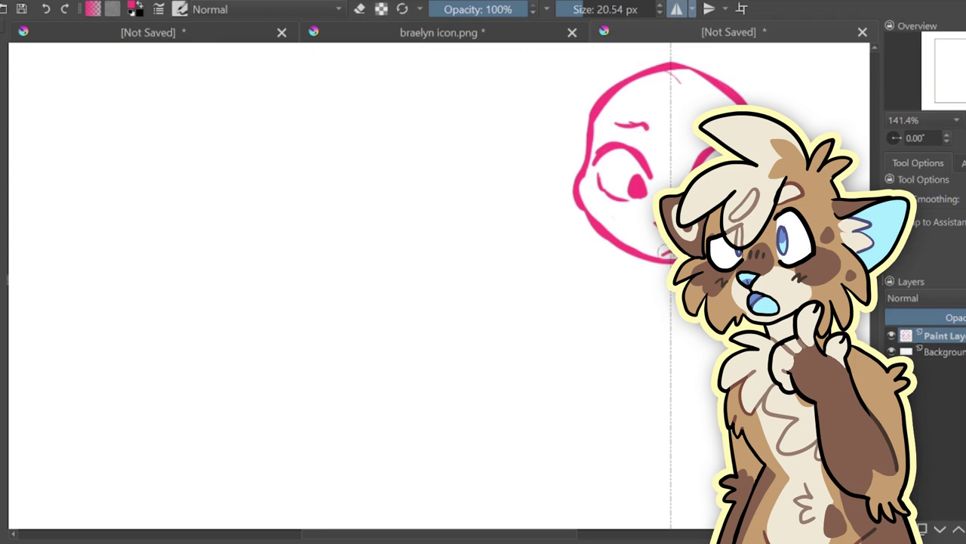
mouse_move(628, 77)
mouse_down()
mouse_move(565, 48)
mouse_move(584, 161)
mouse_up()
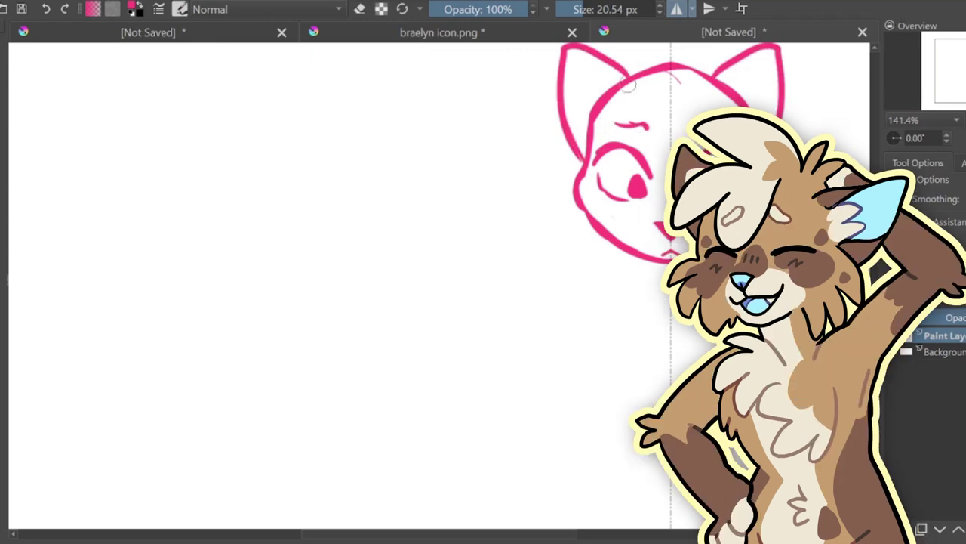
mouse_move(593, 57)
mouse_down()
mouse_move(607, 97)
mouse_move(586, 106)
mouse_move(592, 117)
mouse_up()
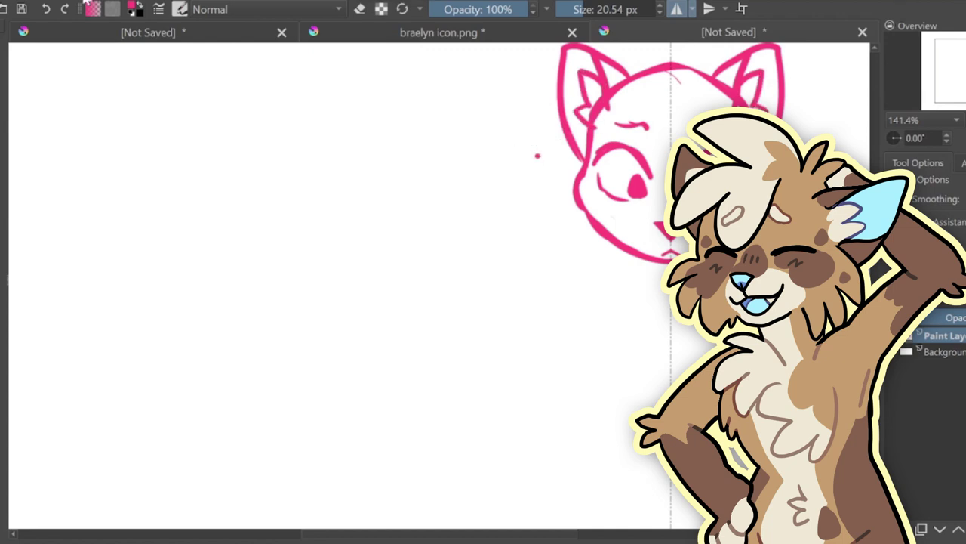
- Sketch the mirrored neck, shoulders and torso sides, and a desk with a thick front edge and legs in front
mouse_move(625, 250)
mouse_down()
mouse_move(635, 293)
mouse_move(374, 212)
mouse_move(359, 216)
mouse_move(381, 213)
mouse_move(331, 280)
mouse_up()
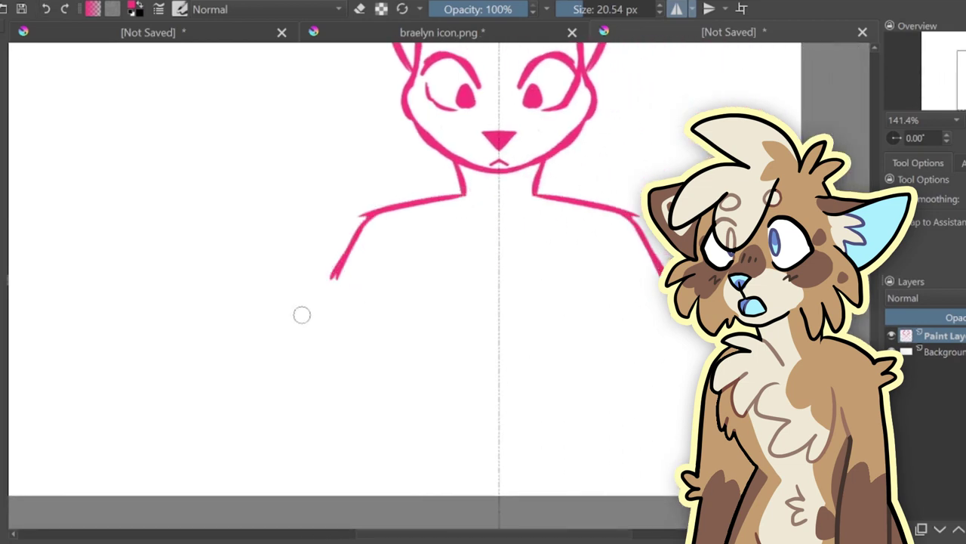
drag(388, 232, 388, 332)
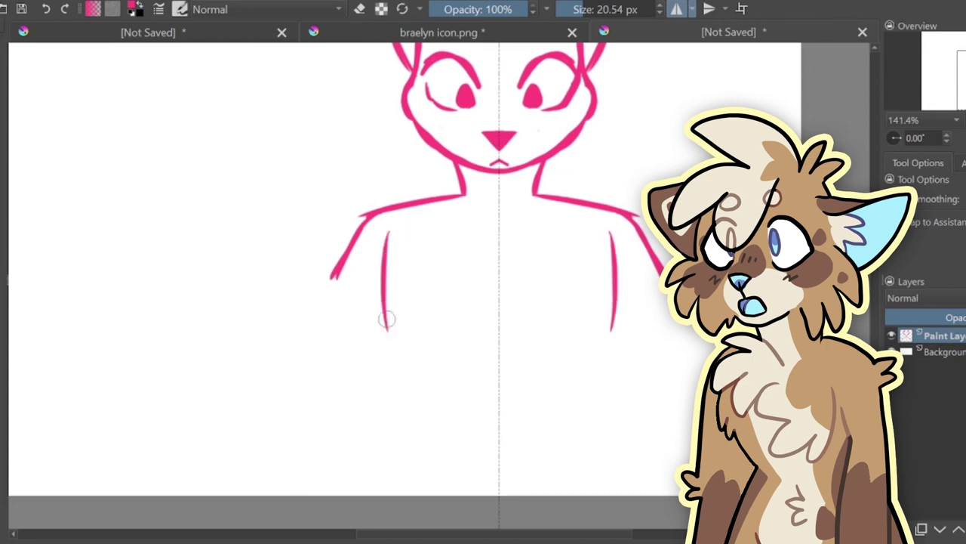
mouse_move(304, 351)
mouse_down()
mouse_move(449, 335)
mouse_move(352, 346)
mouse_move(302, 399)
mouse_move(499, 400)
mouse_up()
mouse_move(302, 400)
mouse_down()
mouse_move(305, 417)
mouse_move(499, 414)
mouse_up()
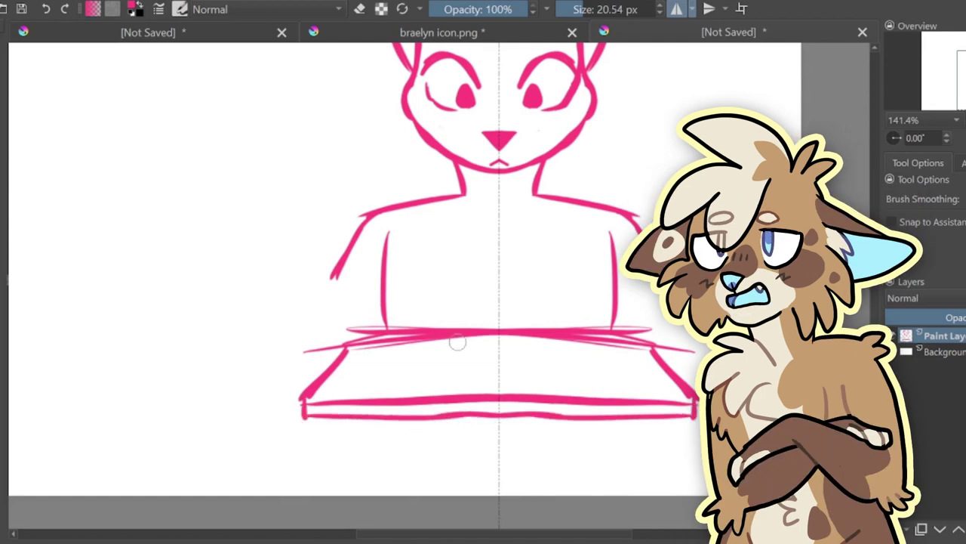
mouse_move(316, 423)
mouse_down()
mouse_move(319, 494)
mouse_move(334, 491)
mouse_up()
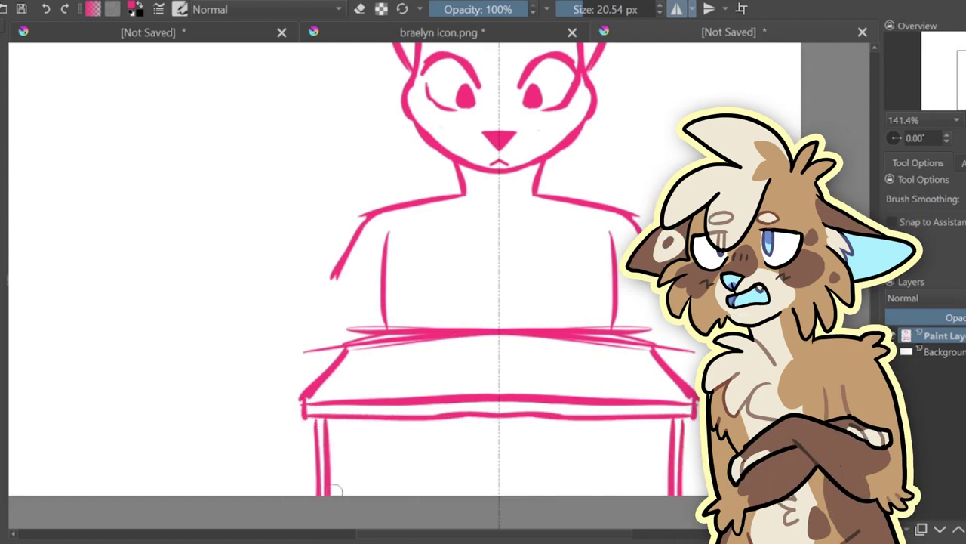
mouse_move(366, 419)
mouse_down()
mouse_move(367, 495)
mouse_move(375, 494)
mouse_up()
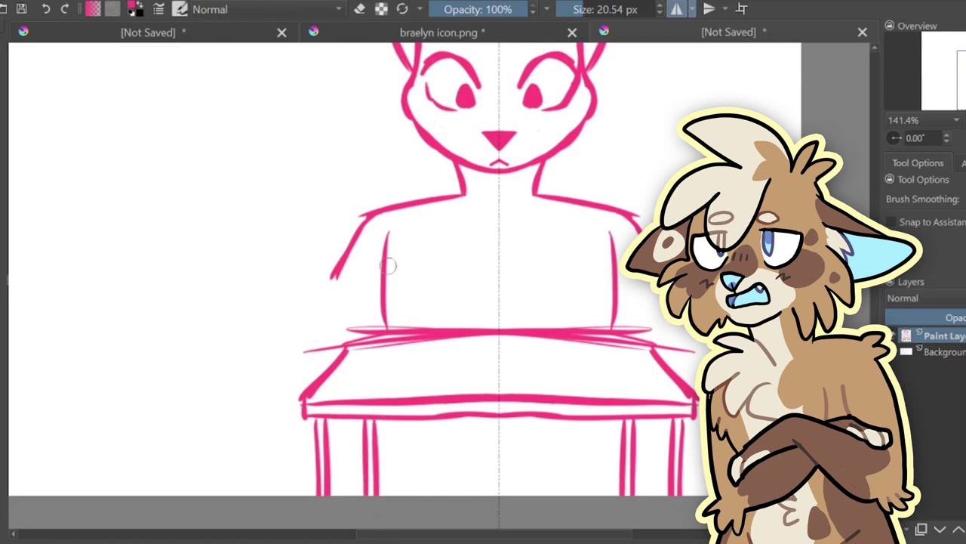
- Sketch narrower torso sides above the desk and the character's rounded, mirrored legs below the desktop
drag(391, 231, 397, 327)
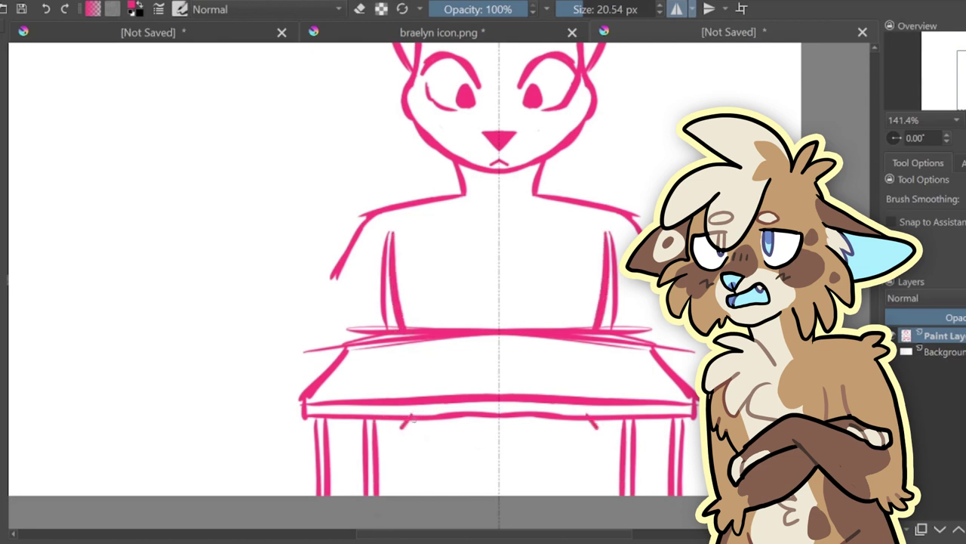
drag(413, 418, 398, 438)
mouse_move(360, 495)
mouse_down()
mouse_move(408, 433)
mouse_move(438, 425)
mouse_move(487, 495)
mouse_up()
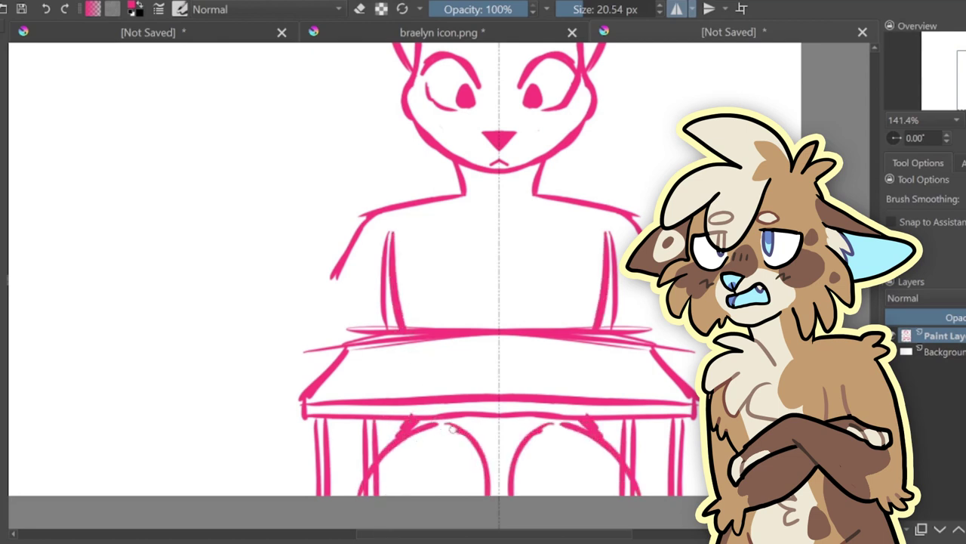
drag(452, 427, 376, 488)
- Erase the old torso lines and stray strokes around the desk's back edge, and redraw short torso sides
mouse_move(391, 238)
mouse_down()
mouse_move(401, 294)
mouse_move(388, 323)
mouse_move(397, 231)
mouse_move(383, 305)
mouse_move(387, 319)
mouse_move(423, 321)
mouse_up()
click(360, 9)
mouse_move(518, 343)
mouse_down()
mouse_move(596, 340)
mouse_move(651, 355)
mouse_up()
drag(315, 345, 357, 328)
click(360, 10)
drag(396, 265, 405, 327)
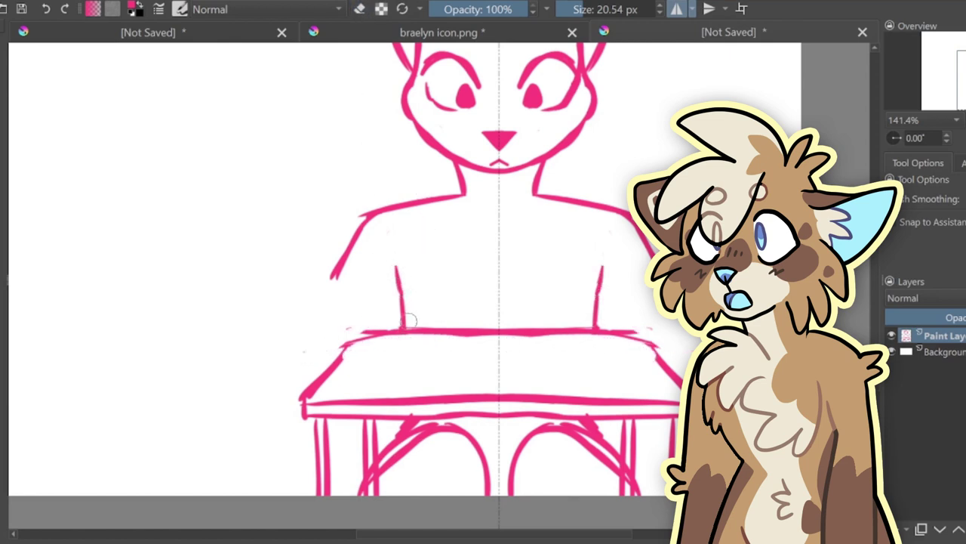
- Sketch mirrored rounded upper arms, and with mirroring off add one forearm and hand resting on the desk
mouse_move(338, 275)
mouse_down()
mouse_move(413, 240)
mouse_move(346, 308)
mouse_up()
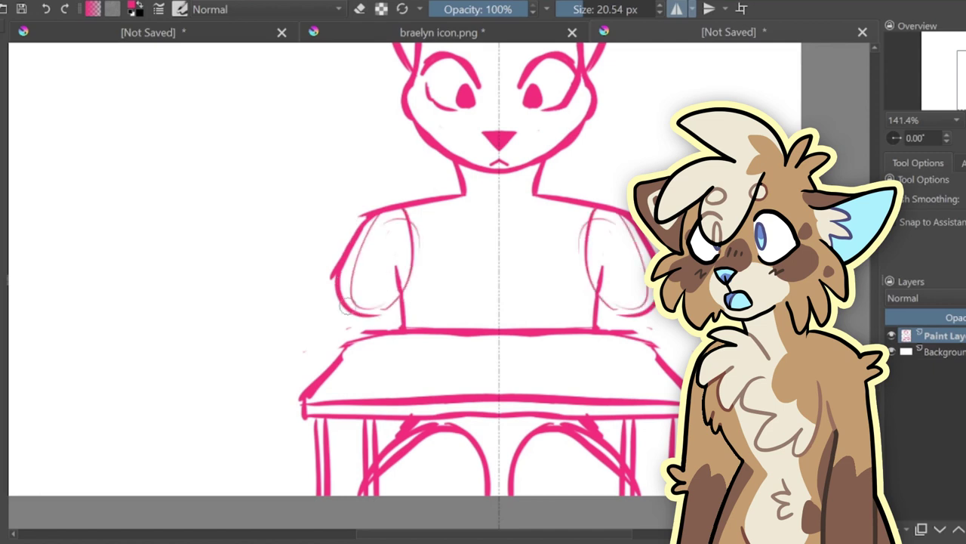
click(676, 8)
mouse_move(342, 256)
mouse_down()
mouse_move(299, 345)
mouse_move(295, 368)
mouse_move(347, 327)
mouse_move(440, 325)
mouse_up()
mouse_move(296, 346)
mouse_down()
mouse_move(331, 384)
mouse_move(437, 354)
mouse_move(462, 294)
mouse_move(460, 357)
mouse_move(455, 321)
mouse_move(423, 374)
mouse_up()
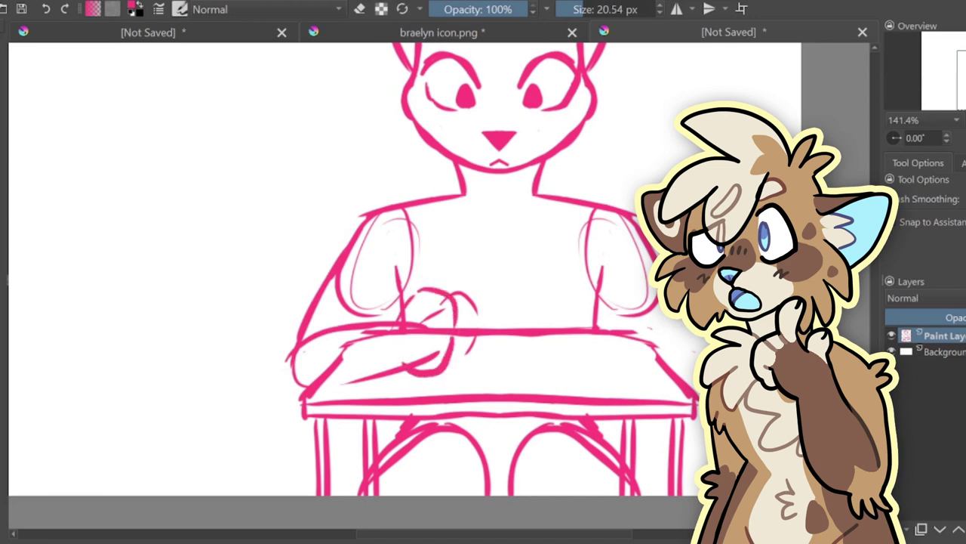
- Sketch the other arm with its elbow on the desk and its hand raised to the chin
mouse_move(543, 164)
mouse_down()
mouse_move(578, 187)
mouse_move(536, 136)
mouse_move(547, 168)
mouse_move(529, 233)
mouse_move(549, 236)
mouse_move(567, 257)
mouse_up()
mouse_move(580, 171)
mouse_down()
mouse_move(599, 219)
mouse_move(585, 177)
mouse_up()
mouse_move(563, 238)
mouse_down()
mouse_move(607, 374)
mouse_move(625, 261)
mouse_up()
drag(592, 210, 635, 284)
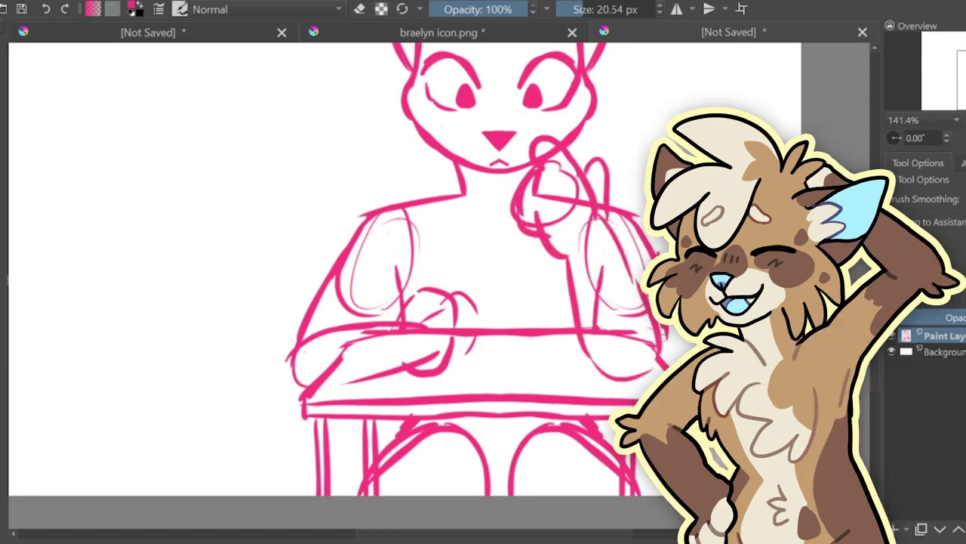
- Sketch the fingers of the hand resting on the desk and a pencil held in it
mouse_move(446, 293)
mouse_down()
mouse_move(483, 317)
mouse_move(490, 364)
mouse_move(483, 359)
mouse_up()
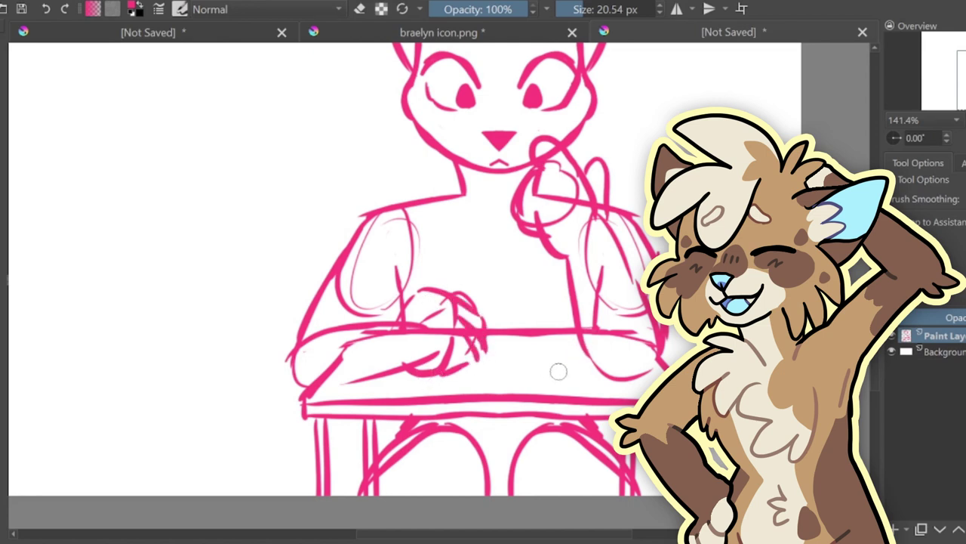
mouse_move(441, 392)
mouse_down()
mouse_move(553, 386)
mouse_move(487, 345)
mouse_up()
mouse_move(481, 342)
mouse_down()
mouse_move(431, 268)
mouse_move(459, 314)
mouse_move(472, 371)
mouse_move(434, 402)
mouse_move(430, 431)
mouse_up()
- Sketch a tuft of hair with bangs falling over the forehead
mouse_move(516, 75)
mouse_down()
mouse_move(413, 56)
mouse_move(420, 136)
mouse_up()
drag(432, 90, 421, 136)
drag(427, 114, 483, 143)
drag(453, 98, 488, 140)
- Sketch a sheet of paper under the pencil and a short line across the chest
mouse_move(453, 302)
mouse_down()
mouse_move(601, 279)
mouse_move(557, 284)
mouse_up()
key(1)
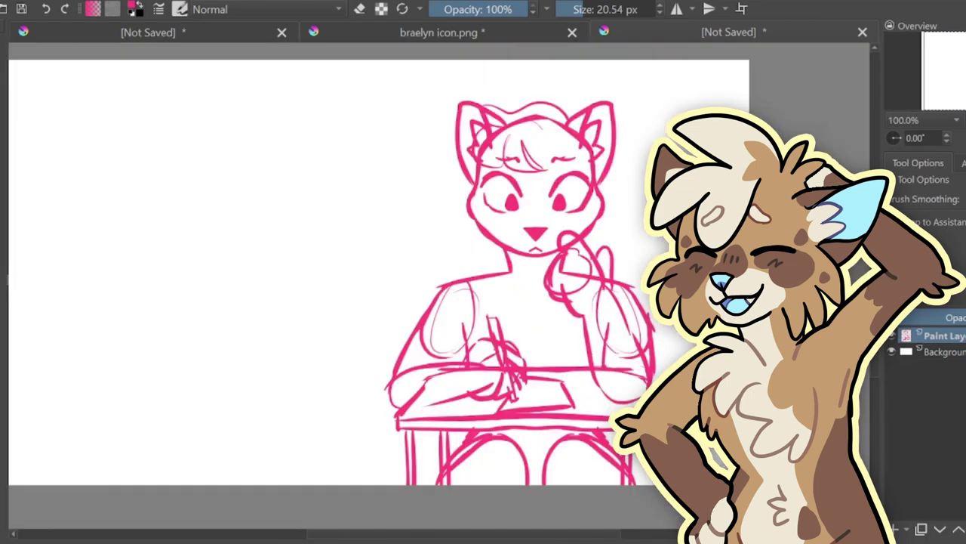
drag(484, 290, 528, 294)
- Lower the sketch layer's opacity and add a new paint layer above it
click(952, 316)
click(896, 527)
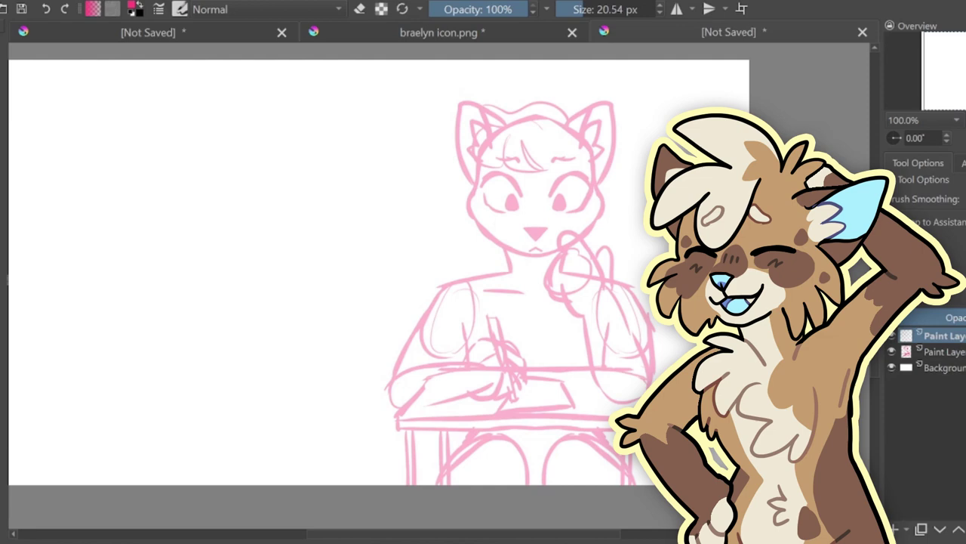
- Ink the eyes' thick upper lids and lower lash lines in black with mirroring on and a 12.52 px brush
click(677, 10)
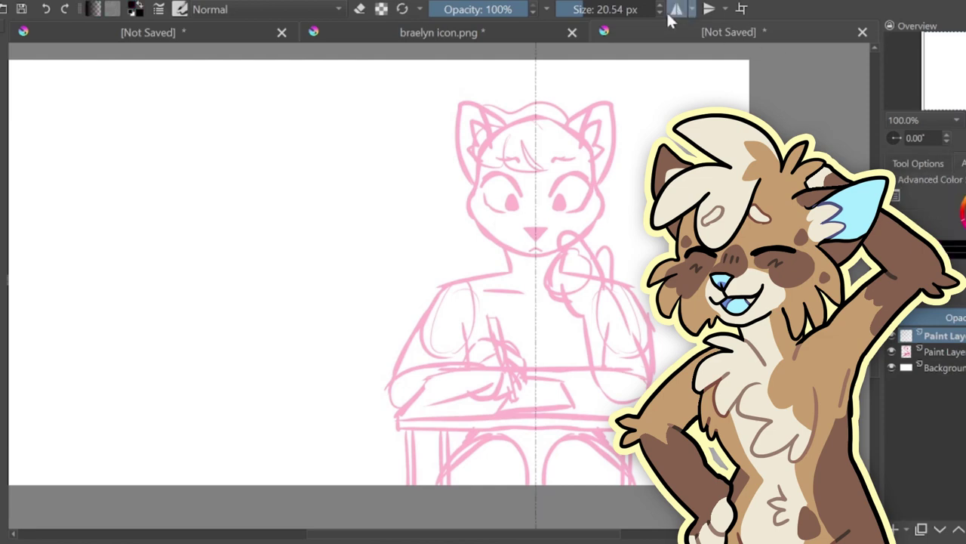
drag(584, 10, 567, 10)
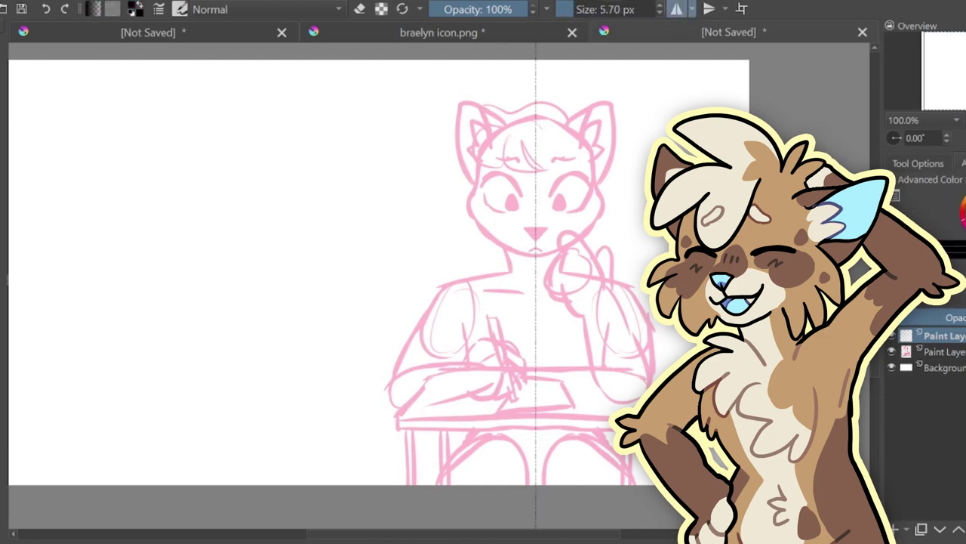
key(ctrl+plus)
key(ctrl+plus)
drag(483, 227, 361, 344)
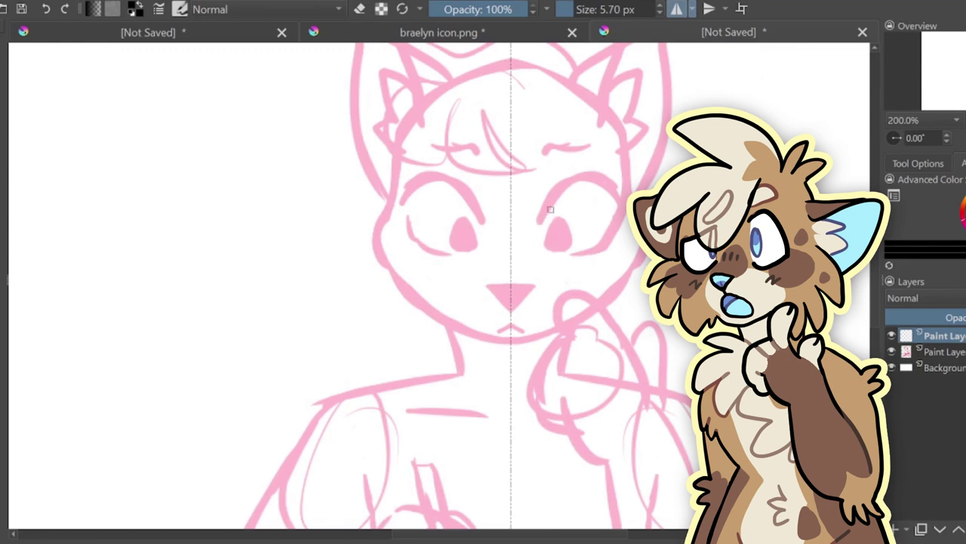
drag(581, 9, 598, 10)
mouse_move(539, 222)
mouse_down()
mouse_move(568, 184)
mouse_move(623, 219)
mouse_up()
mouse_move(540, 225)
mouse_down()
mouse_move(557, 191)
mouse_move(619, 207)
mouse_up()
mouse_move(594, 244)
mouse_down()
mouse_move(564, 259)
mouse_move(612, 248)
mouse_up()
mouse_move(619, 214)
mouse_down()
mouse_move(612, 247)
mouse_move(571, 258)
mouse_up()
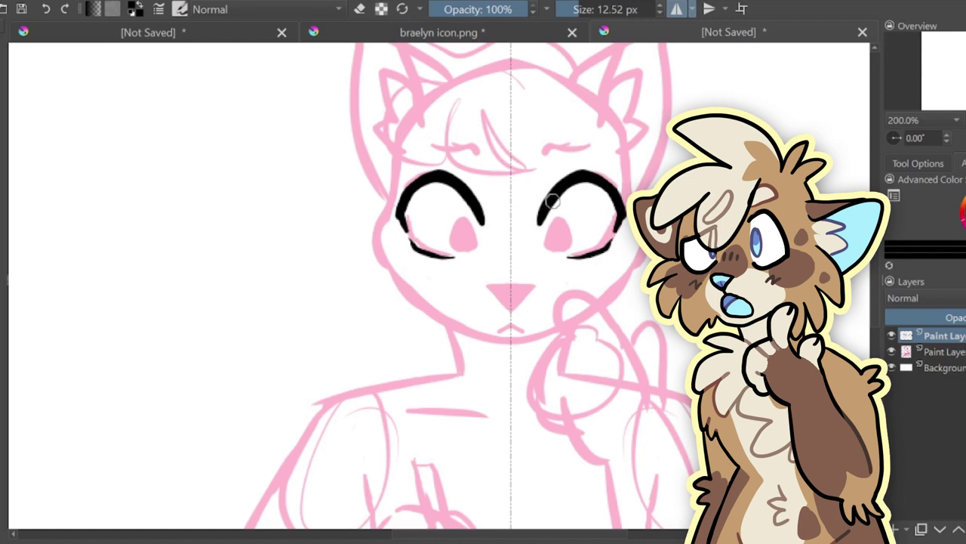
- Ink short crease marks beside the inner eyes, the triangular nose and the arched irises in black with mirroring on
drag(538, 189, 531, 213)
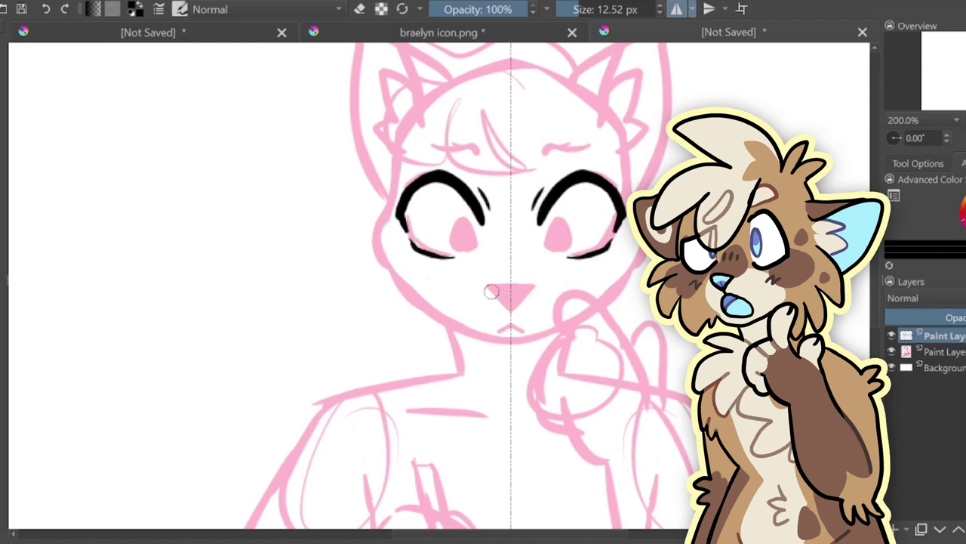
mouse_move(500, 298)
mouse_down()
mouse_move(510, 313)
mouse_move(495, 295)
mouse_move(505, 289)
mouse_up()
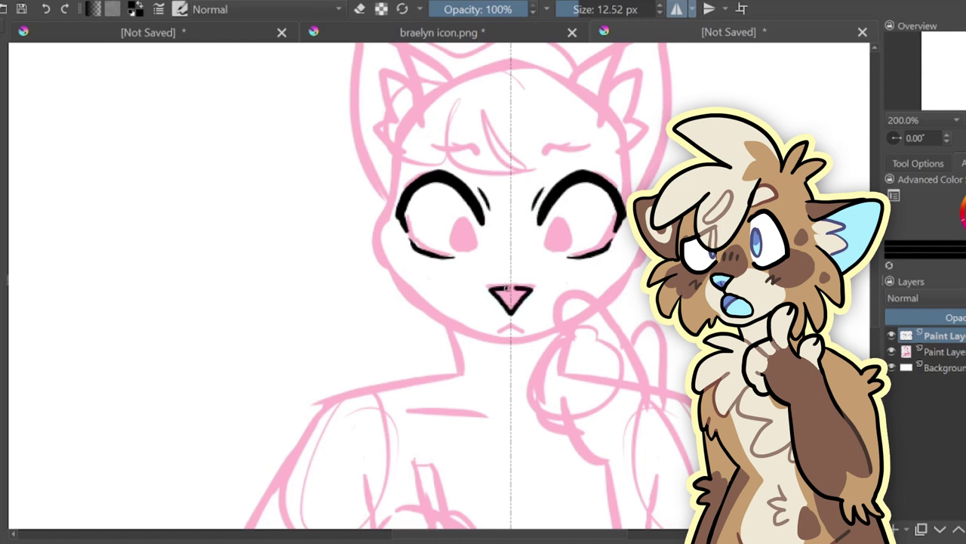
mouse_move(455, 253)
mouse_down()
mouse_move(451, 235)
mouse_move(476, 253)
mouse_up()
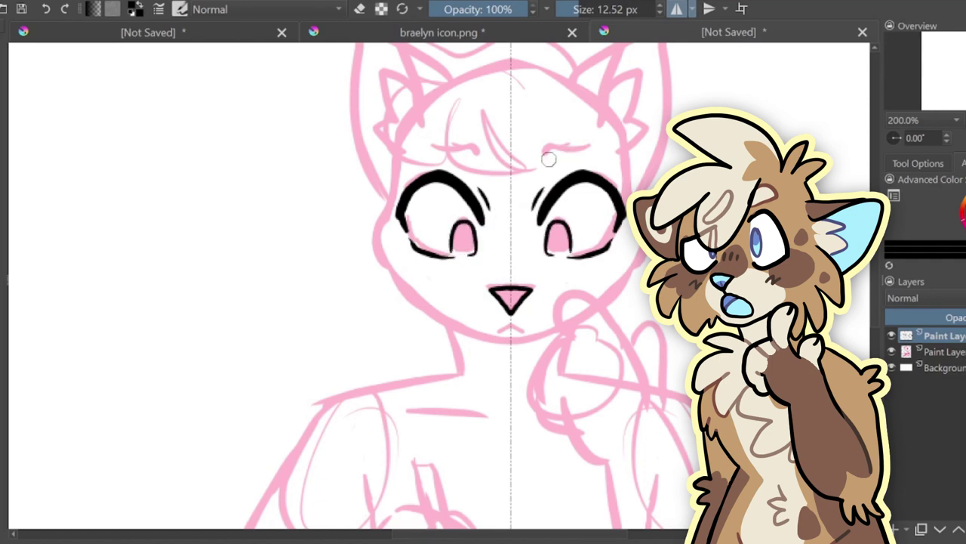
- Ink the eyebrows, spiky cheek fur, small mouth and jawline, with short blush marks under the eyes
drag(544, 144, 578, 145)
mouse_move(402, 151)
mouse_down()
mouse_move(396, 198)
mouse_move(362, 249)
mouse_move(405, 264)
mouse_up()
drag(511, 326, 496, 330)
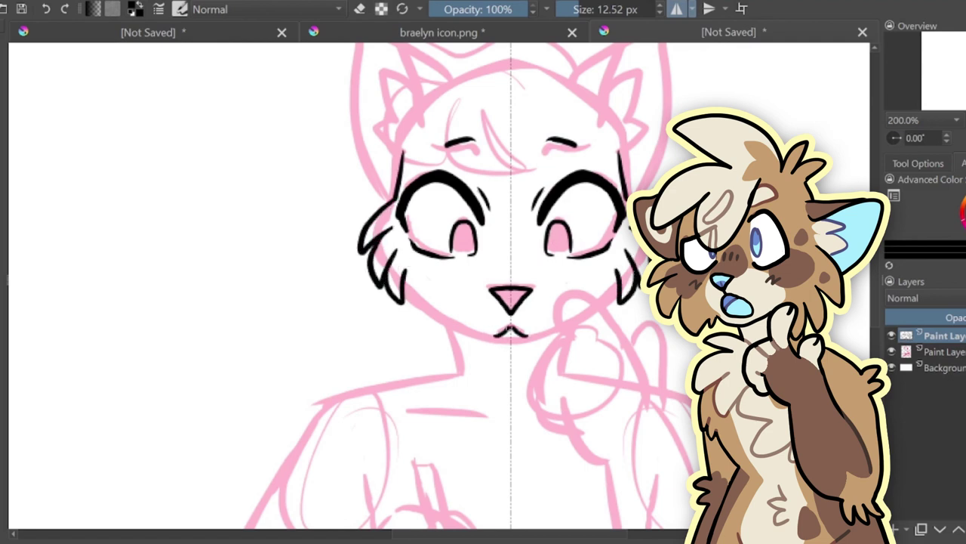
mouse_move(401, 280)
mouse_down()
mouse_move(451, 330)
mouse_move(513, 351)
mouse_up()
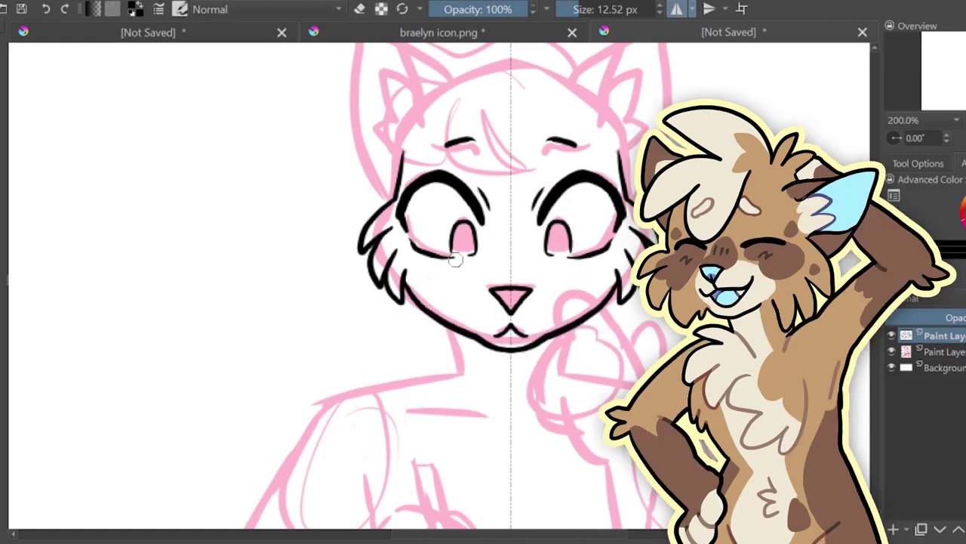
drag(435, 279, 453, 269)
- Ink both pointed ears with inner and base fur tufts, and add short marks on the bridge of the nose
drag(438, 249, 419, 320)
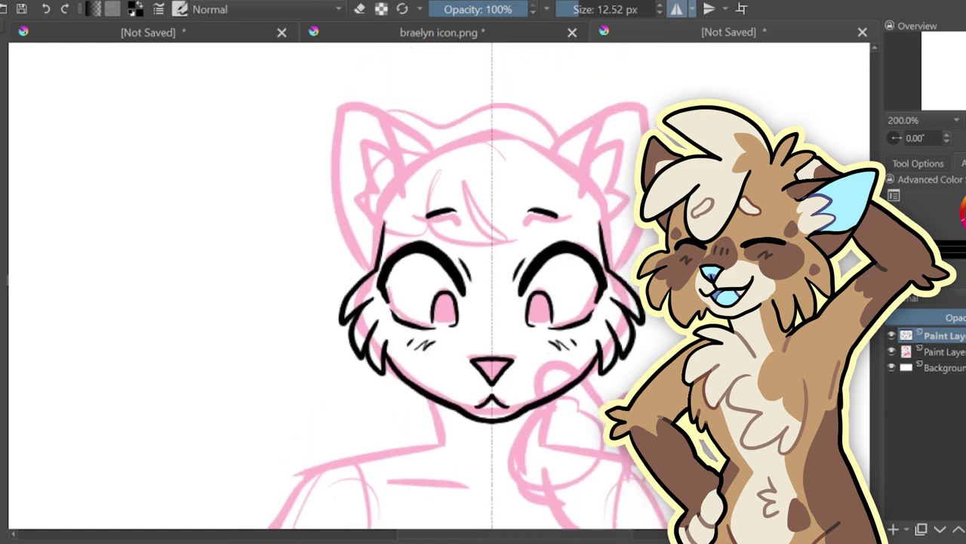
mouse_move(569, 203)
mouse_down()
mouse_move(585, 187)
mouse_move(666, 178)
mouse_move(663, 263)
mouse_up()
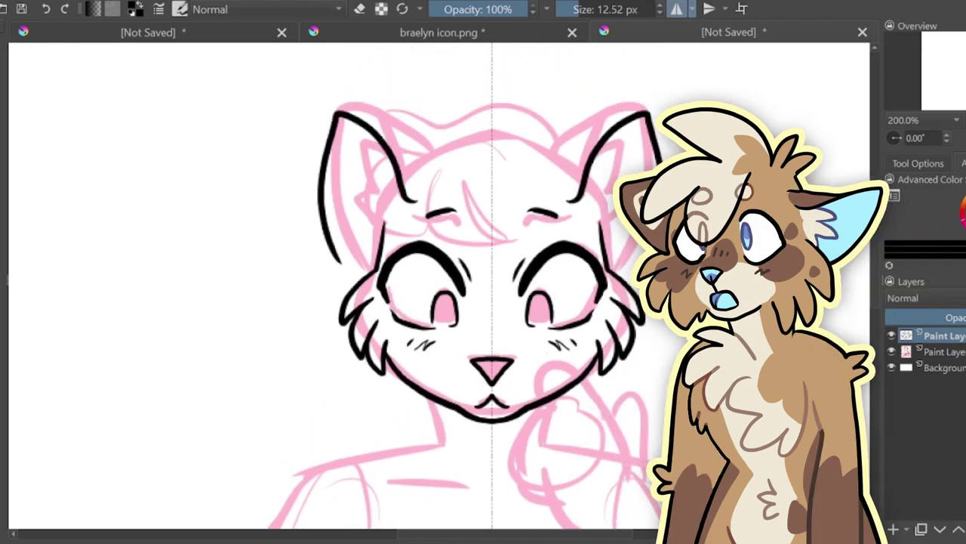
mouse_move(340, 260)
mouse_down()
mouse_move(372, 264)
mouse_move(337, 293)
mouse_up()
mouse_move(394, 173)
mouse_down()
mouse_move(366, 154)
mouse_move(376, 202)
mouse_up()
mouse_move(366, 127)
mouse_down()
mouse_move(414, 153)
mouse_move(416, 194)
mouse_move(383, 208)
mouse_up()
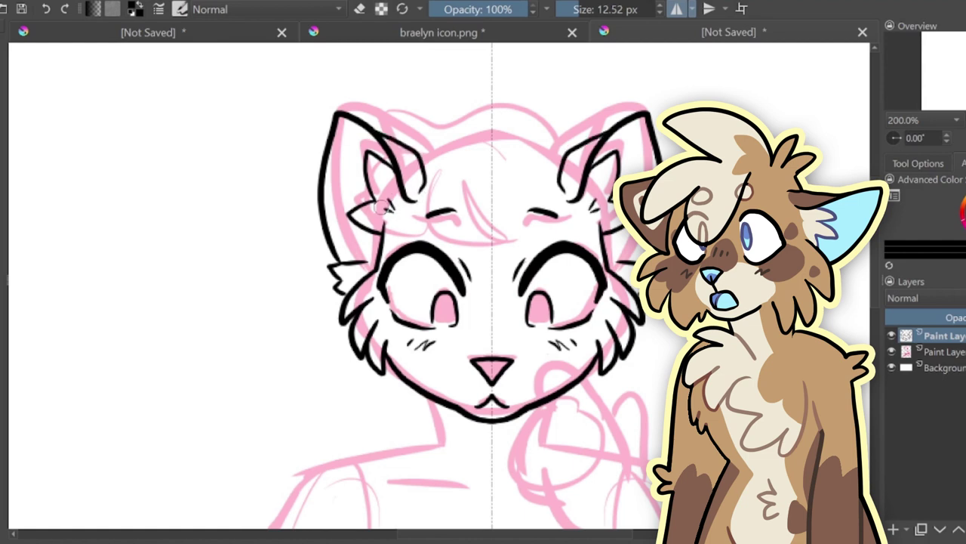
mouse_move(480, 322)
mouse_down()
mouse_move(480, 333)
mouse_move(490, 331)
mouse_up()
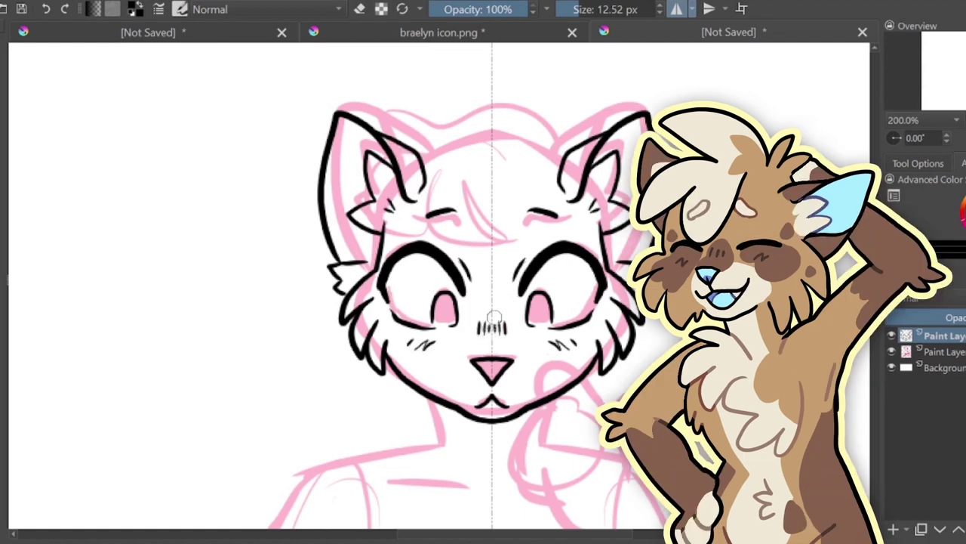
- Ink the neck with fur tufts at its base and the sloping lines of both shoulders
scroll(490, 331, down, 5)
mouse_move(422, 211)
mouse_down()
mouse_move(431, 249)
mouse_move(422, 235)
mouse_up()
mouse_move(407, 254)
mouse_down()
mouse_move(410, 270)
mouse_move(332, 274)
mouse_move(280, 313)
mouse_up()
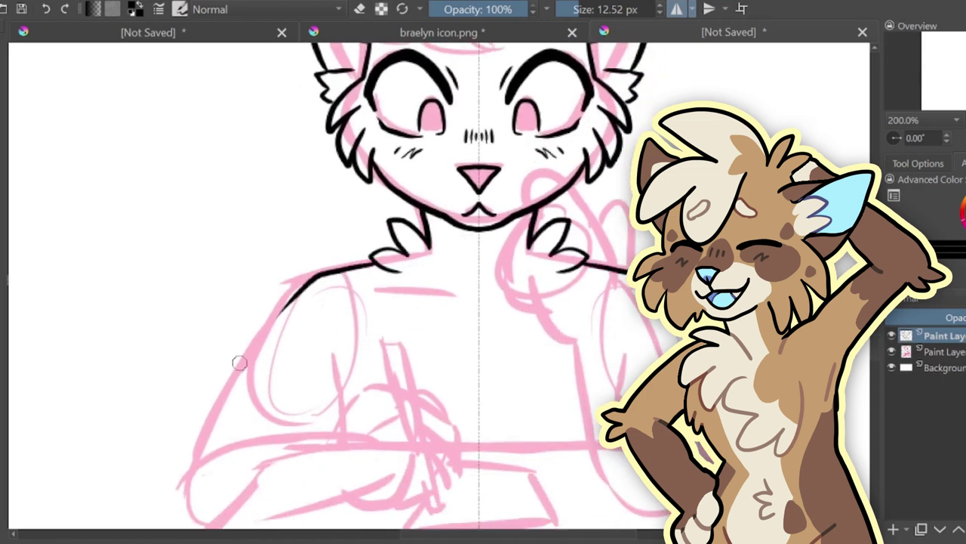
mouse_move(438, 392)
mouse_down()
mouse_move(451, 149)
mouse_move(432, 188)
mouse_up()
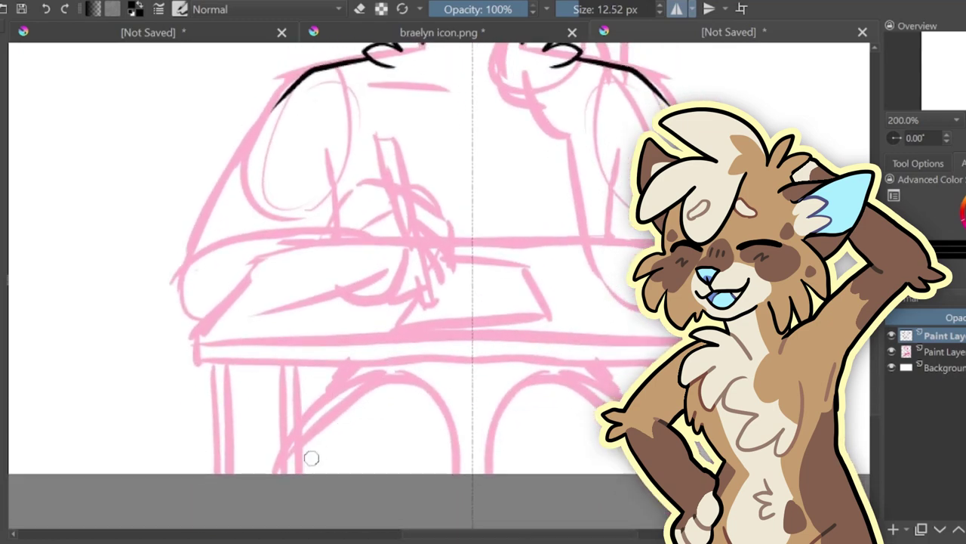
mouse_move(281, 473)
mouse_down()
mouse_move(457, 450)
mouse_move(455, 473)
mouse_up()
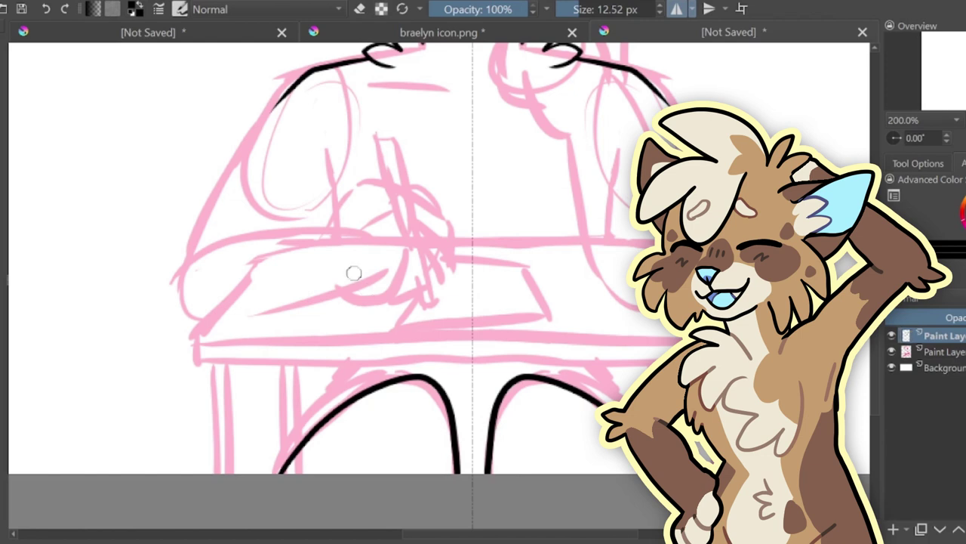
click(45, 10)
- Ink the desktop's outline with slanted sides, a back edge and a long front edge
drag(280, 249, 194, 331)
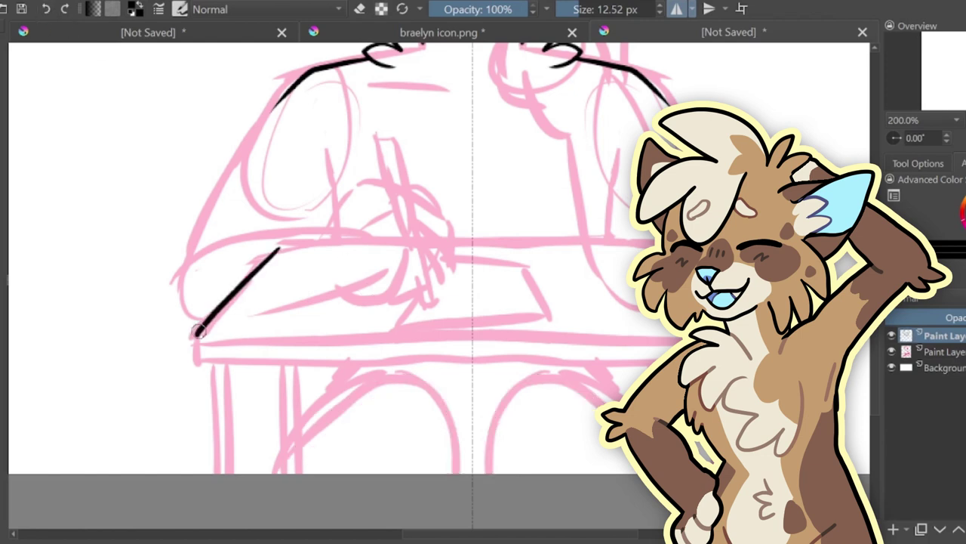
drag(280, 251, 495, 242)
drag(198, 354, 491, 358)
click(46, 10)
drag(198, 355, 506, 351)
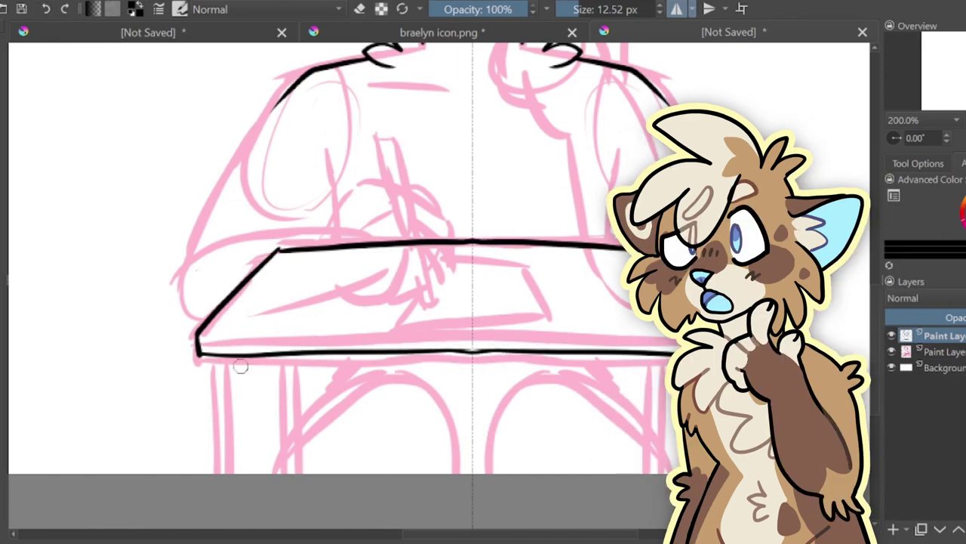
- Ink the desk's front panel under the tabletop, with thin parallel lines along the lower edge and the tabletop's front
mouse_move(210, 358)
mouse_down()
mouse_move(208, 412)
mouse_move(334, 423)
mouse_move(500, 419)
mouse_up()
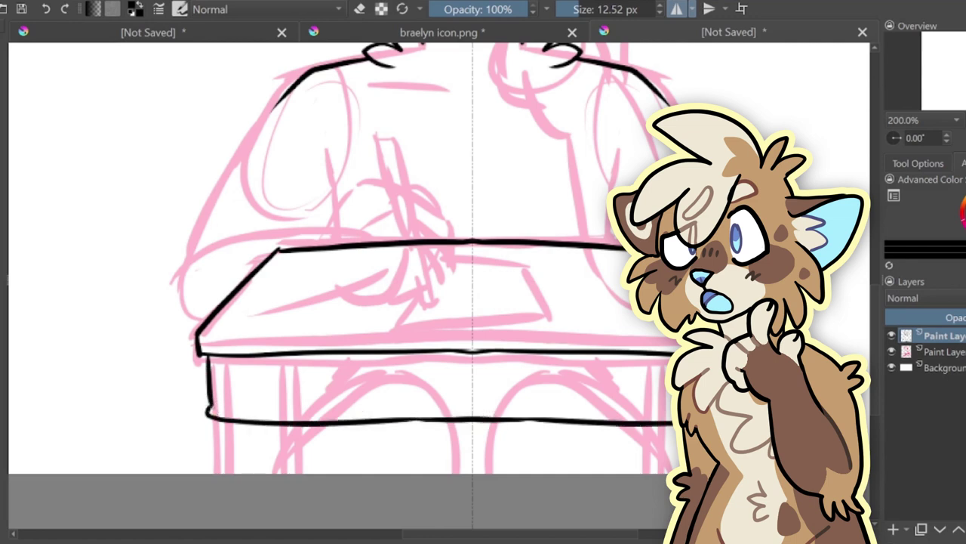
drag(314, 417, 480, 416)
click(48, 8)
drag(308, 412, 487, 404)
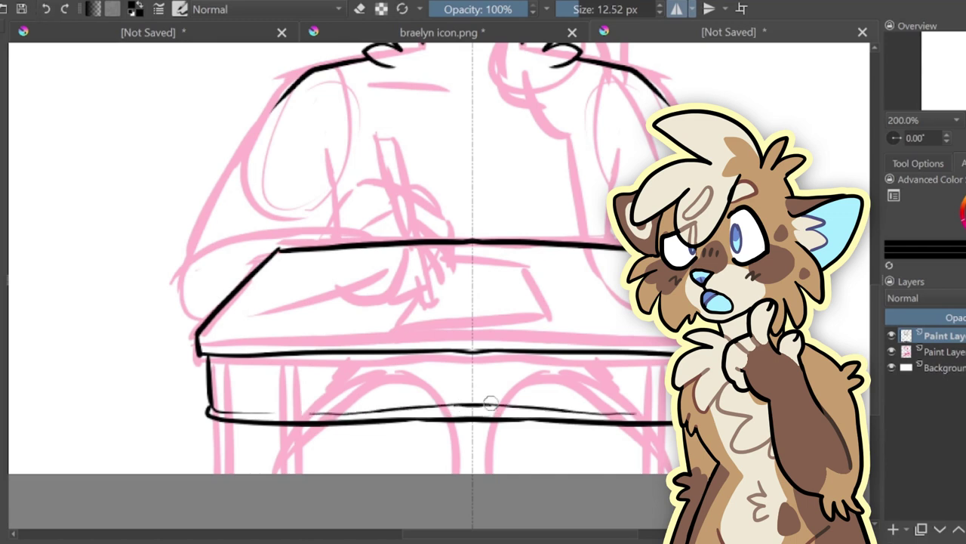
drag(200, 339, 293, 343)
drag(353, 343, 500, 339)
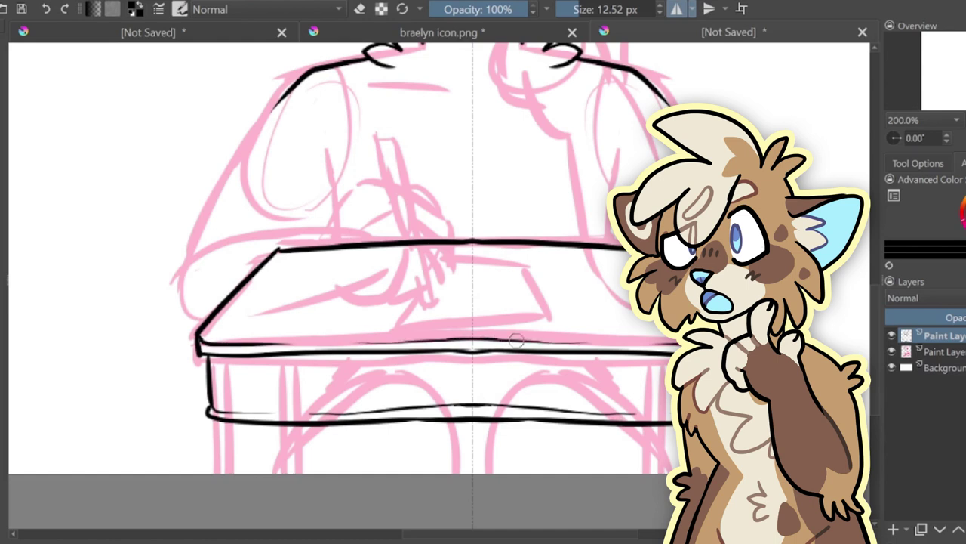
- Ink the desk's legs and the parts of the character's legs that show below the front panel
drag(218, 423, 220, 490)
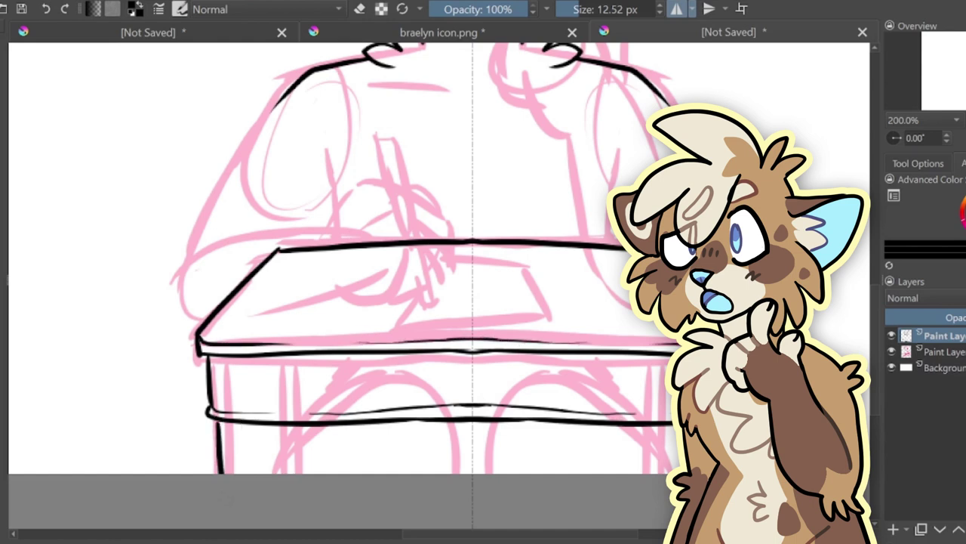
drag(233, 430, 237, 497)
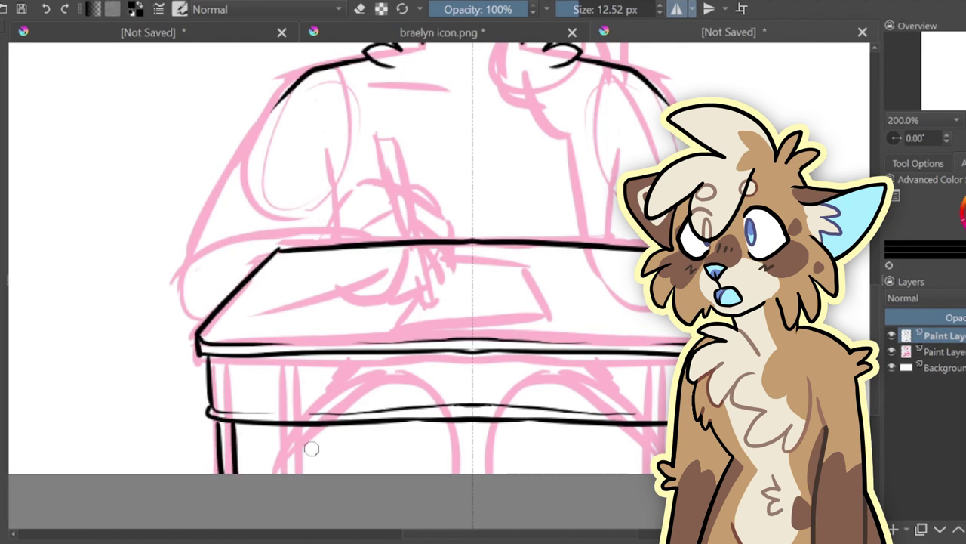
drag(301, 422, 273, 478)
drag(455, 421, 453, 500)
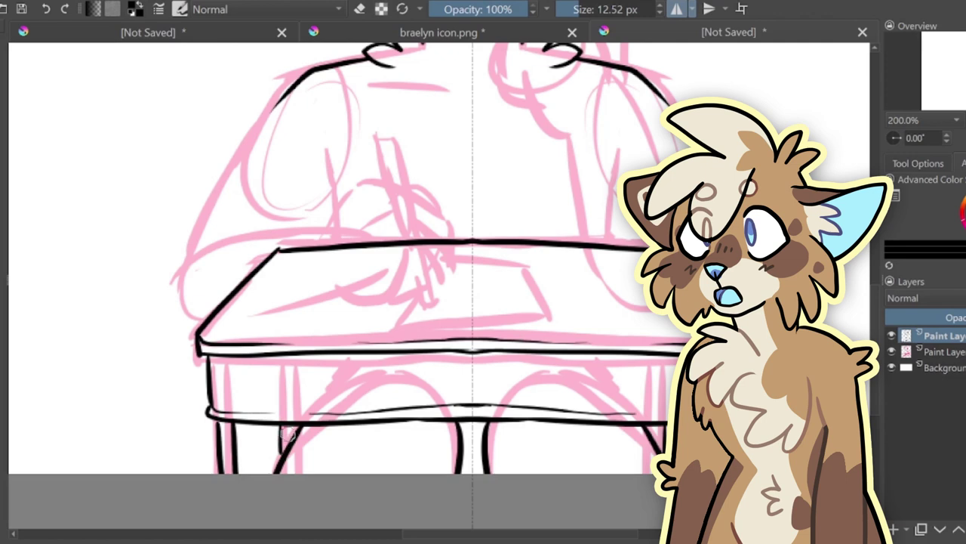
drag(284, 426, 291, 438)
drag(465, 447, 473, 442)
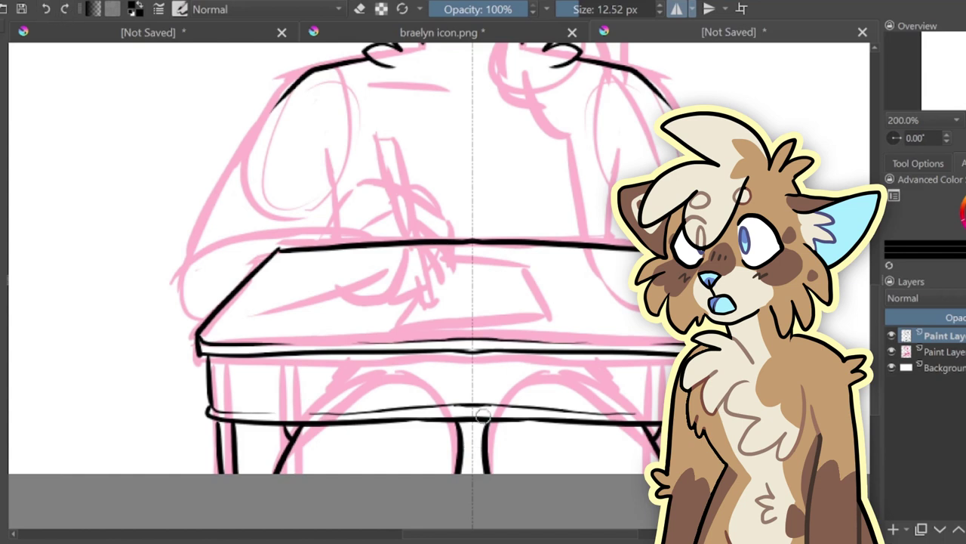
drag(266, 422, 265, 471)
click(47, 10)
- Turn off the horizontal mirroring and add a new paint layer above the first line art
drag(342, 189, 272, 526)
drag(402, 302, 427, 327)
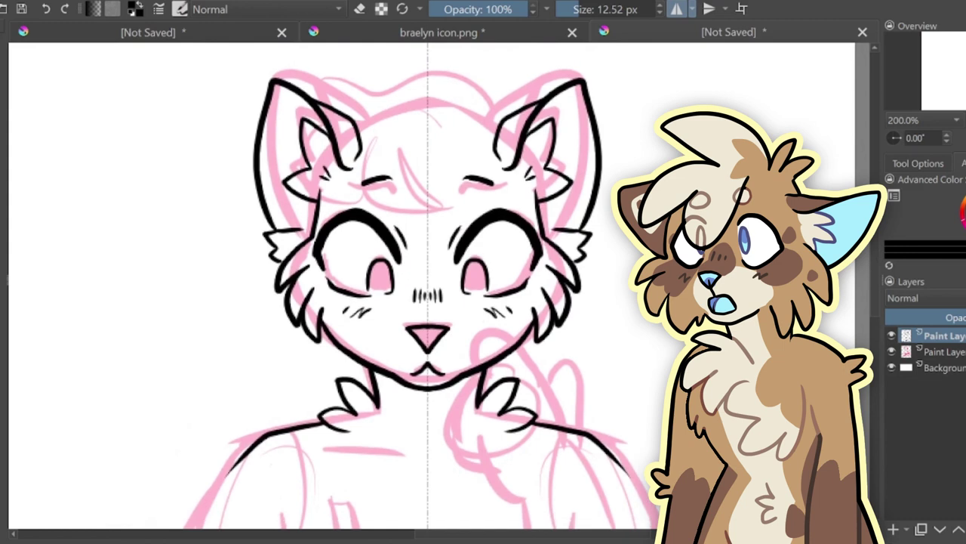
click(680, 9)
click(897, 530)
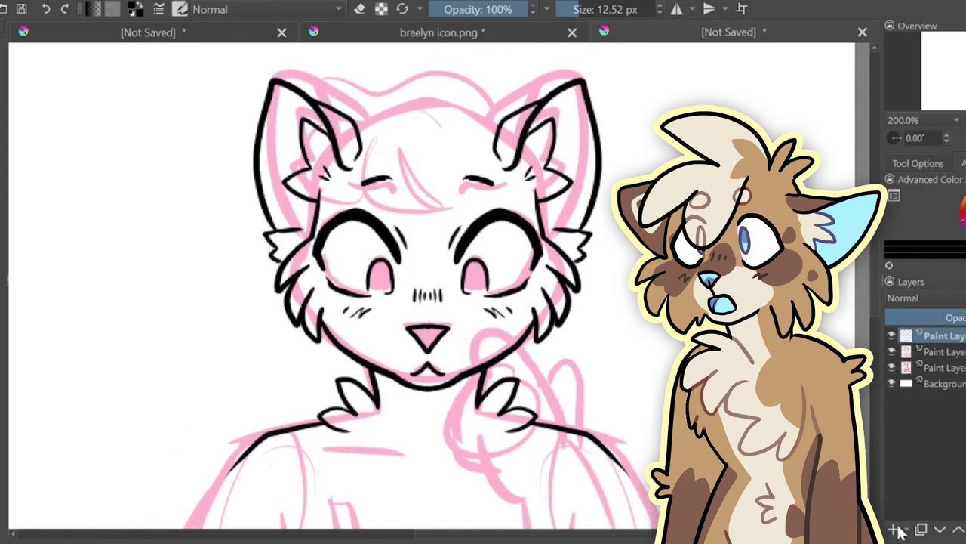
- Ink the hair with rounded tufts on top of the head and a pointed fringe sweeping over one eye
mouse_move(499, 139)
mouse_down()
mouse_move(415, 97)
mouse_move(317, 120)
mouse_move(302, 170)
mouse_move(395, 247)
mouse_move(452, 192)
mouse_move(440, 140)
mouse_up()
mouse_move(450, 181)
mouse_down()
mouse_move(466, 198)
mouse_move(463, 130)
mouse_move(473, 132)
mouse_up()
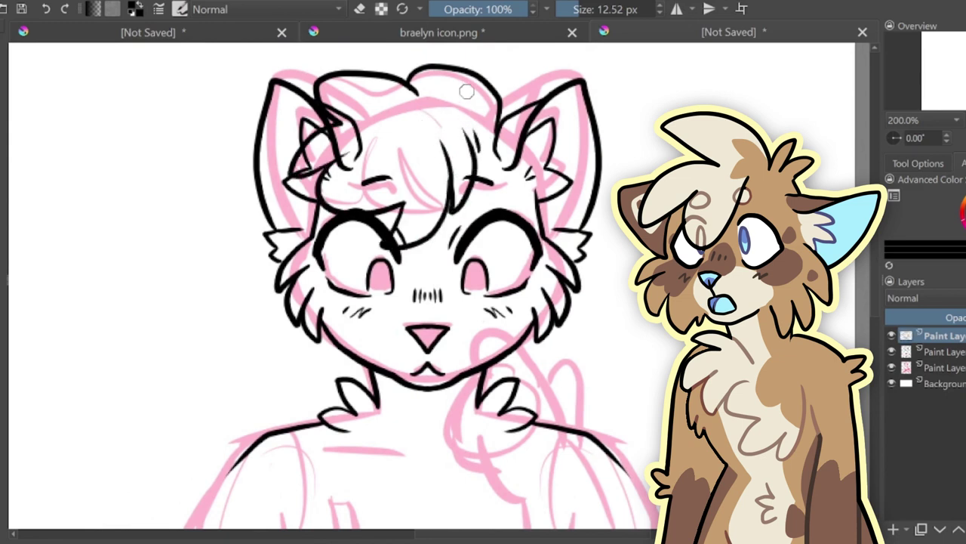
- Ink the raised hand near the chin and its forearm, with fur tufts at the elbow on the desk
drag(427, 336, 409, 138)
mouse_move(546, 223)
mouse_down()
mouse_move(479, 133)
mouse_move(463, 180)
mouse_move(474, 191)
mouse_move(445, 208)
mouse_move(435, 252)
mouse_move(441, 275)
mouse_move(483, 305)
mouse_up()
drag(458, 267, 509, 316)
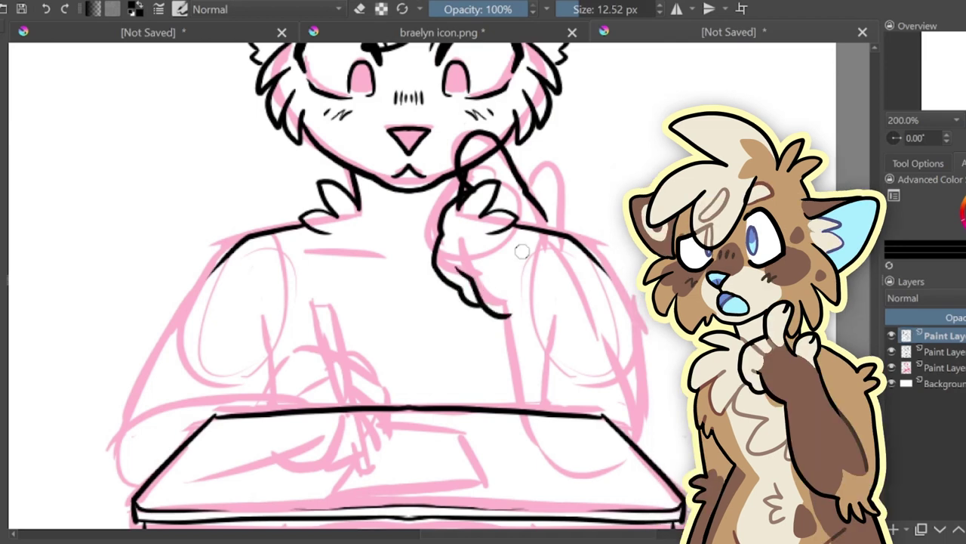
mouse_move(536, 208)
mouse_down()
mouse_move(542, 178)
mouse_move(578, 227)
mouse_move(566, 285)
mouse_up()
mouse_move(510, 317)
mouse_down()
mouse_move(570, 464)
mouse_move(556, 459)
mouse_move(567, 468)
mouse_move(554, 484)
mouse_move(596, 488)
mouse_move(626, 466)
mouse_up()
drag(576, 271, 615, 379)
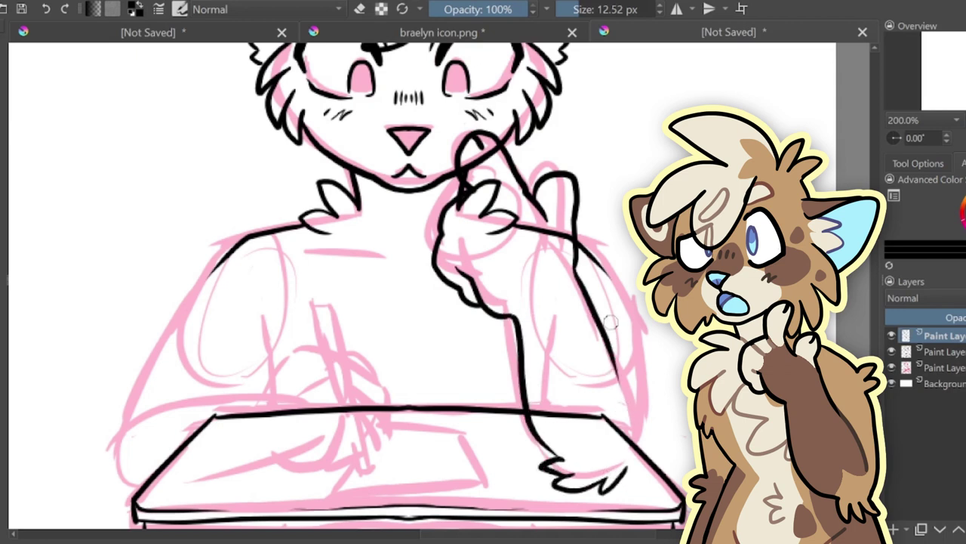
- Ink the raised arm's shoulder fur tufts and outer upper-arm line to the elbow, and extend the forearm line
mouse_move(603, 267)
mouse_down()
mouse_move(652, 321)
mouse_move(631, 322)
mouse_move(653, 337)
mouse_up()
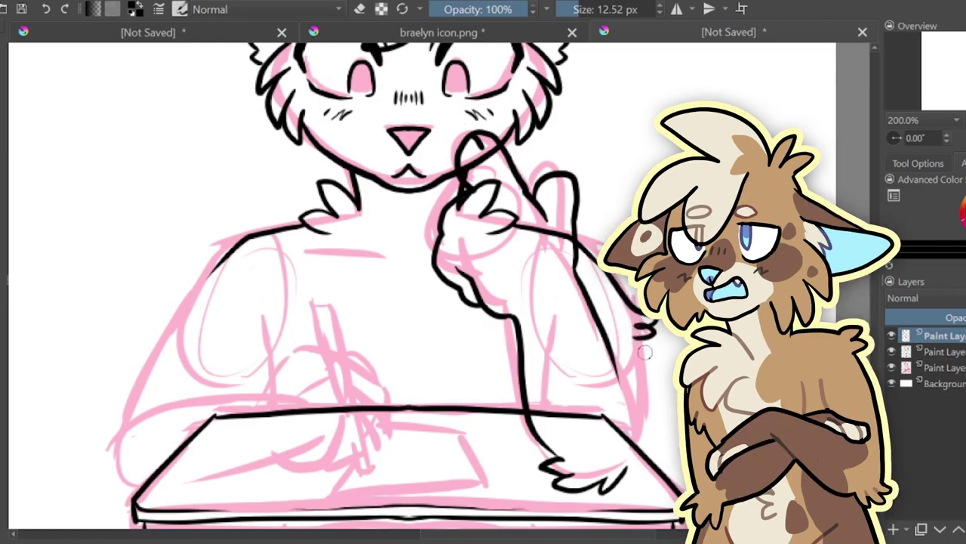
click(47, 10)
drag(648, 343, 633, 462)
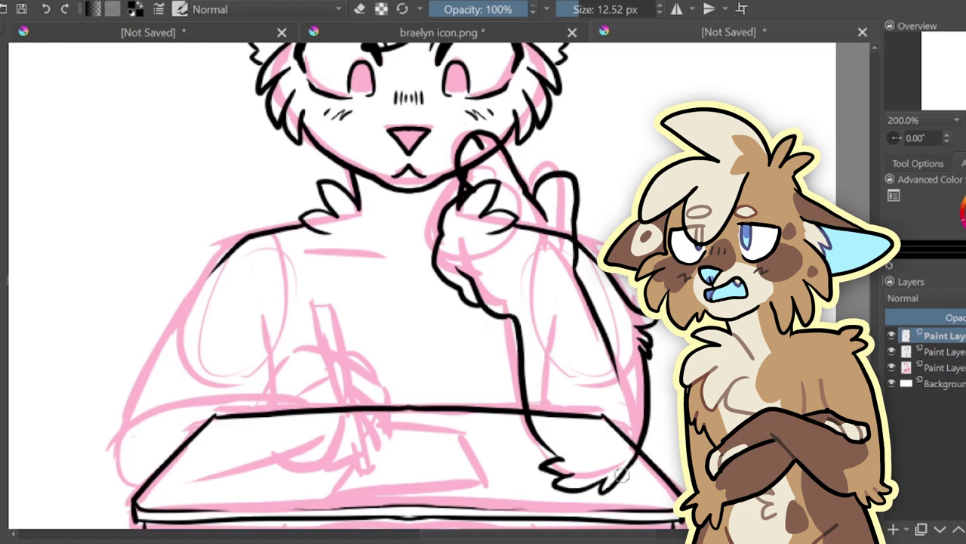
drag(615, 370, 620, 433)
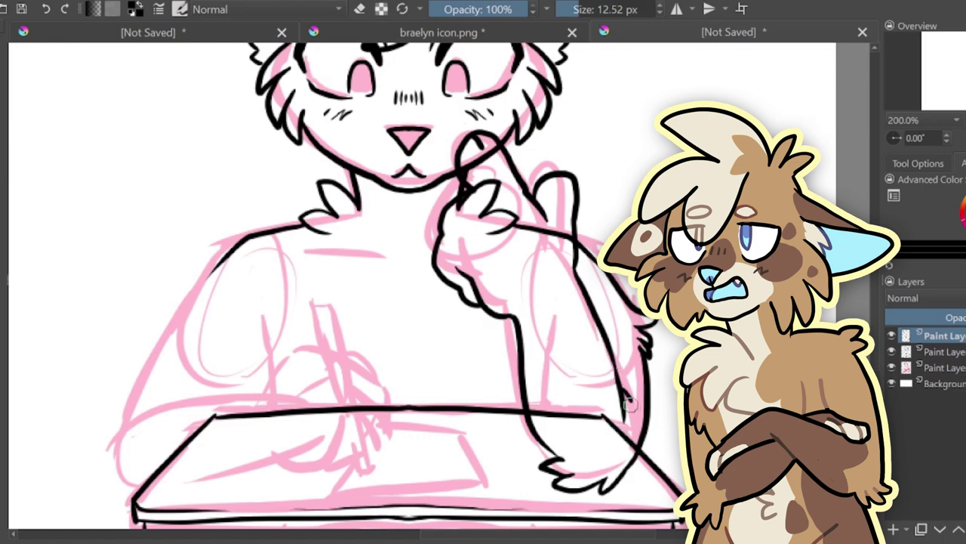
- Ink the writing hand and its forearm resting on the desk, plus the outer upper arm with shoulder and elbow tufts
mouse_move(142, 420)
mouse_down()
mouse_move(273, 389)
mouse_move(286, 366)
mouse_move(334, 353)
mouse_move(370, 370)
mouse_move(387, 410)
mouse_up()
mouse_move(342, 384)
mouse_down()
mouse_move(383, 413)
mouse_move(384, 444)
mouse_up()
mouse_move(335, 400)
mouse_down()
mouse_move(372, 429)
mouse_move(375, 457)
mouse_move(367, 471)
mouse_move(314, 471)
mouse_up()
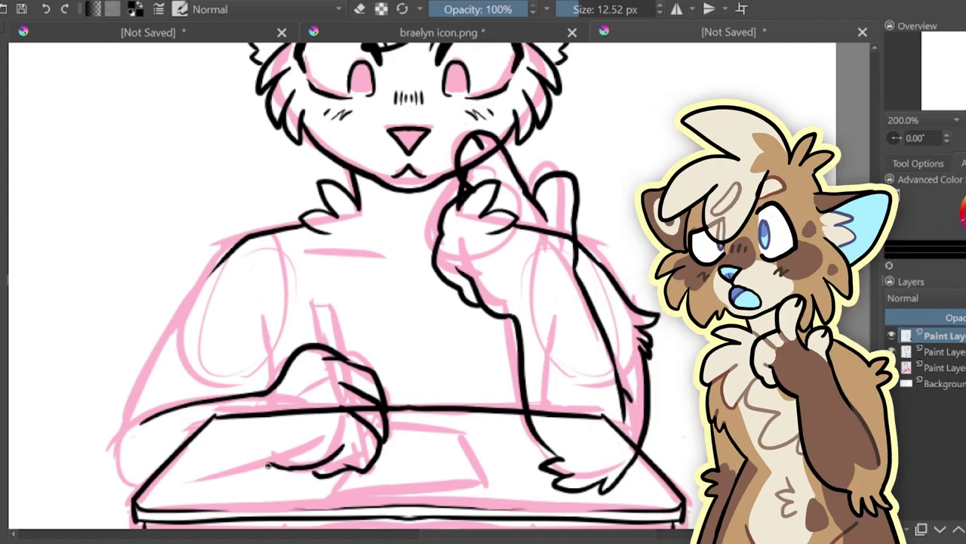
mouse_move(270, 465)
mouse_down()
mouse_move(203, 488)
mouse_move(122, 478)
mouse_up()
mouse_move(221, 262)
mouse_down()
mouse_move(178, 297)
mouse_move(185, 301)
mouse_move(154, 349)
mouse_move(118, 459)
mouse_move(93, 441)
mouse_move(123, 482)
mouse_up()
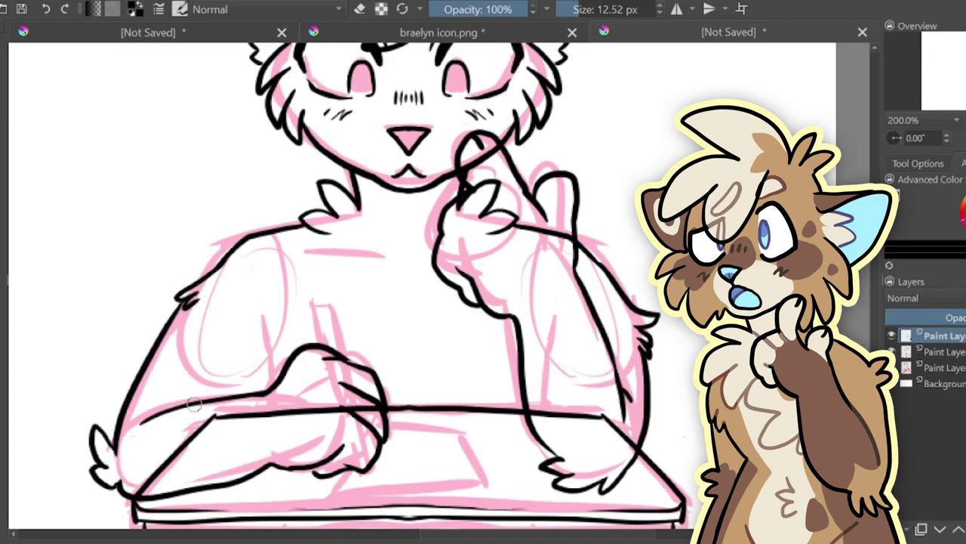
- Ink a fluffy fur shape on the writing arm's upper part and a large fur tuft on the chest
mouse_move(291, 285)
mouse_down()
mouse_move(215, 337)
mouse_move(219, 354)
mouse_move(261, 333)
mouse_move(264, 389)
mouse_up()
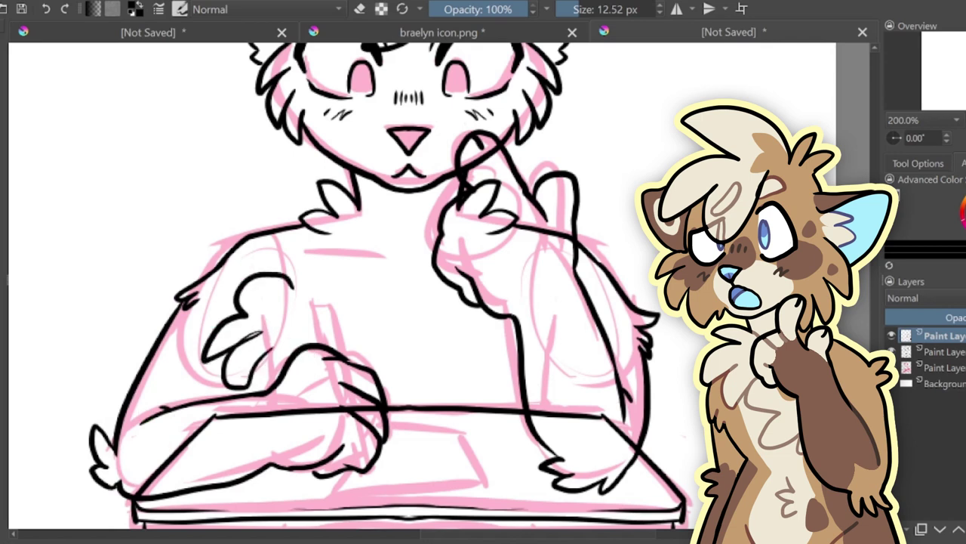
click(45, 9)
mouse_move(275, 278)
mouse_down()
mouse_move(222, 309)
mouse_move(211, 334)
mouse_move(252, 326)
mouse_move(233, 377)
mouse_move(257, 352)
mouse_move(279, 384)
mouse_up()
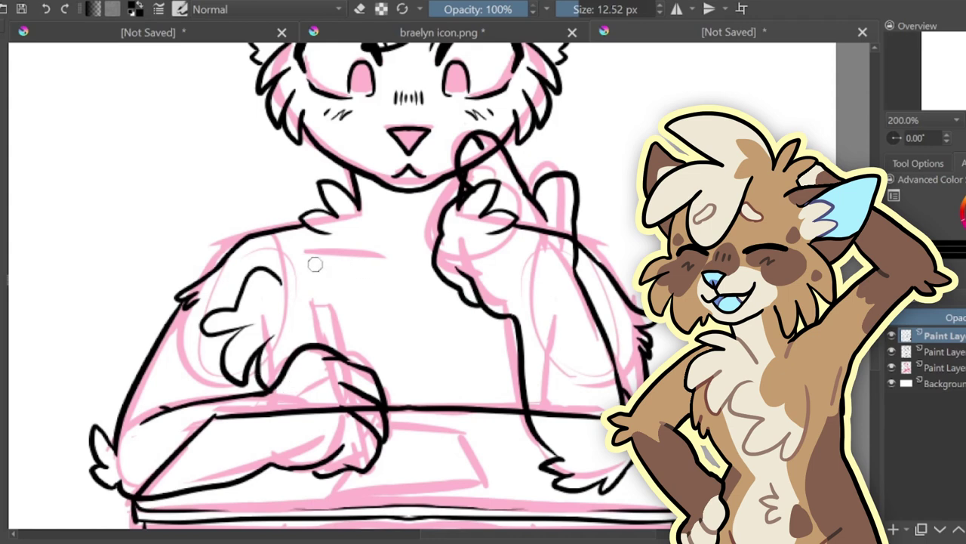
mouse_move(414, 252)
mouse_down()
mouse_move(349, 293)
mouse_move(353, 341)
mouse_move(405, 329)
mouse_move(415, 393)
mouse_move(427, 352)
mouse_move(453, 379)
mouse_up()
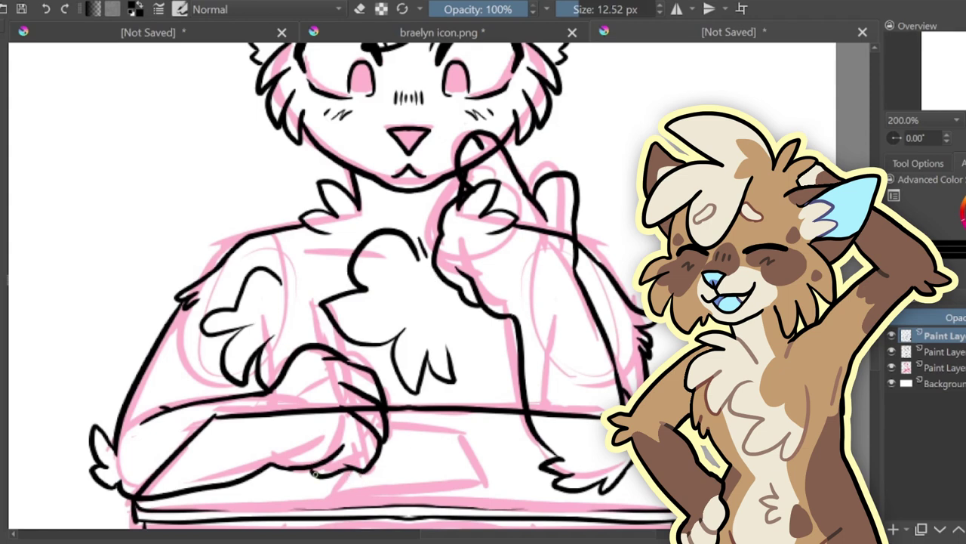
mouse_move(332, 477)
mouse_down()
mouse_move(321, 504)
mouse_move(490, 494)
mouse_up()
click(46, 9)
mouse_move(367, 483)
mouse_down()
mouse_move(406, 380)
mouse_move(374, 405)
mouse_move(377, 434)
mouse_move(476, 434)
mouse_up()
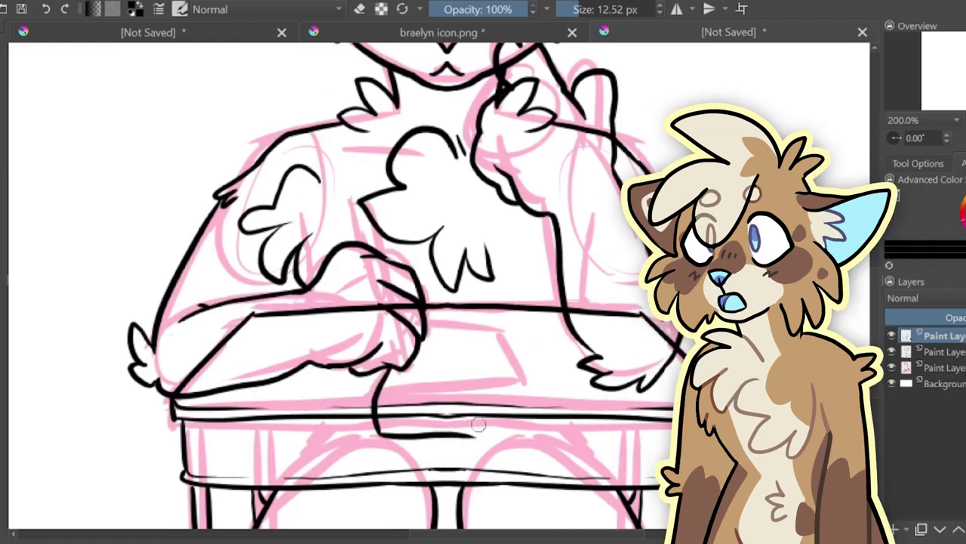
click(46, 10)
- Ink a pencil in the writing hand on a new layer and erase its parts hidden behind the fingers
click(895, 528)
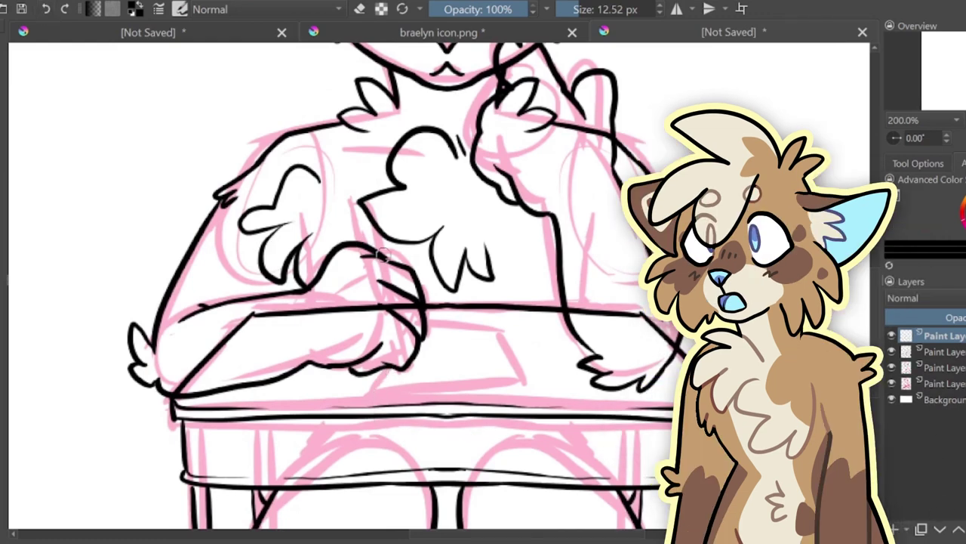
mouse_move(381, 258)
mouse_down()
mouse_move(371, 208)
mouse_move(393, 259)
mouse_move(388, 292)
mouse_move(411, 395)
mouse_up()
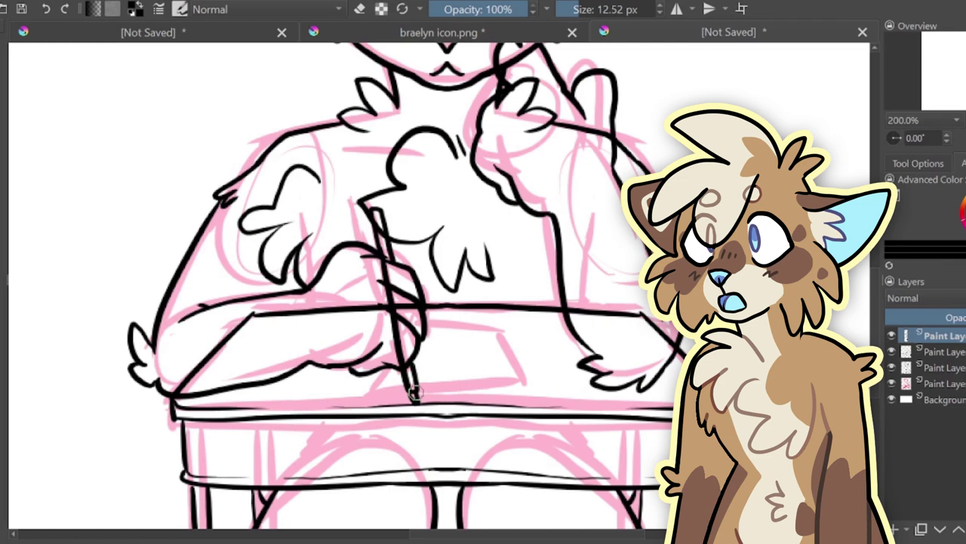
key(e)
drag(384, 264, 395, 353)
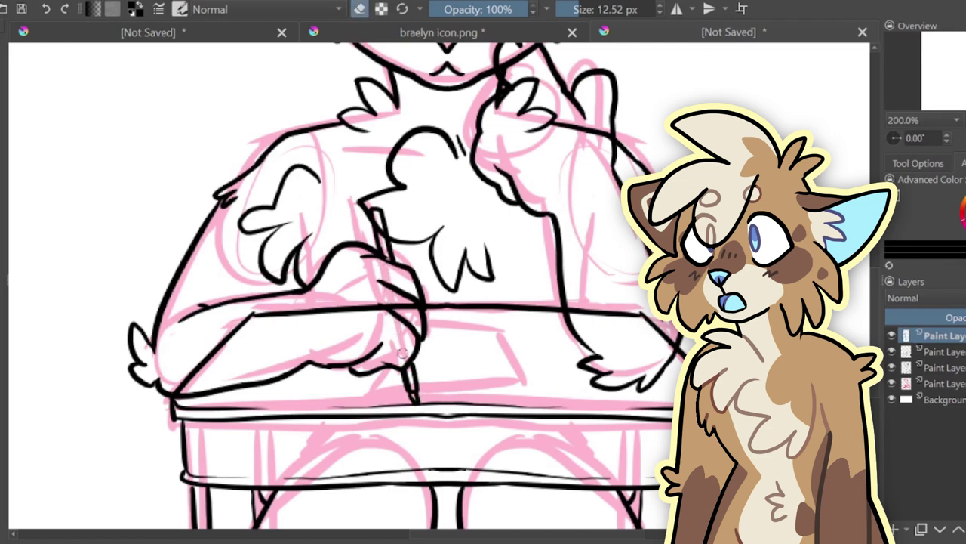
- Ink the outline of a sheet of paper under the pencil, draping over the desk's front edge
key(e)
mouse_move(385, 367)
mouse_down()
mouse_move(362, 415)
mouse_move(368, 448)
mouse_move(498, 440)
mouse_up()
mouse_move(424, 326)
mouse_down()
mouse_move(517, 339)
mouse_move(552, 412)
mouse_move(487, 442)
mouse_up()
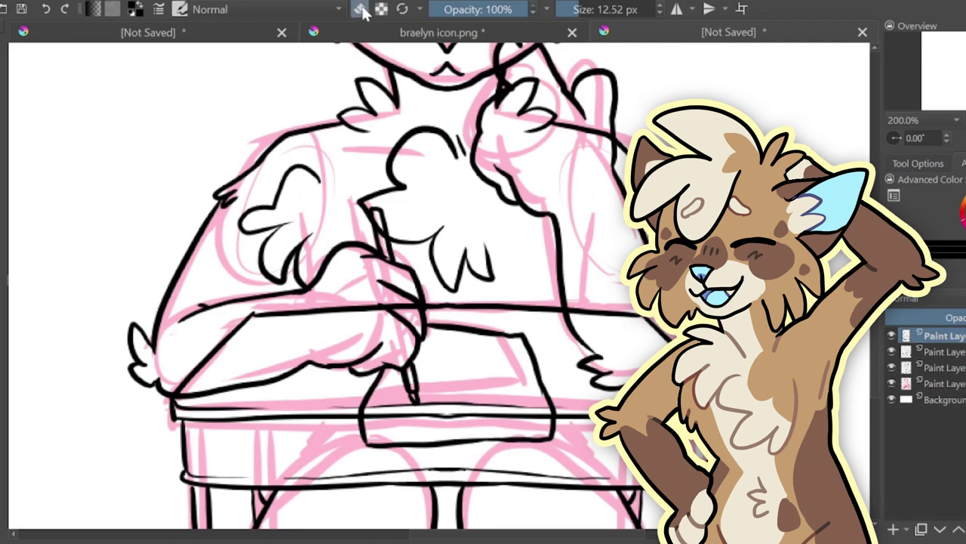
- Erase the desk lines that cross the writing arm and hand on the desk's layer
click(940, 351)
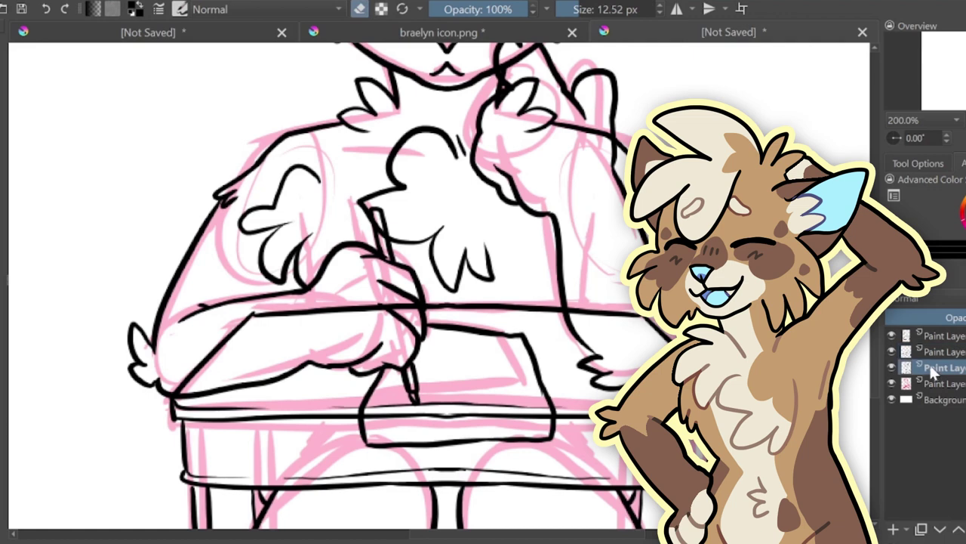
drag(177, 390, 265, 310)
mouse_move(417, 310)
mouse_down()
mouse_move(254, 318)
mouse_move(281, 316)
mouse_up()
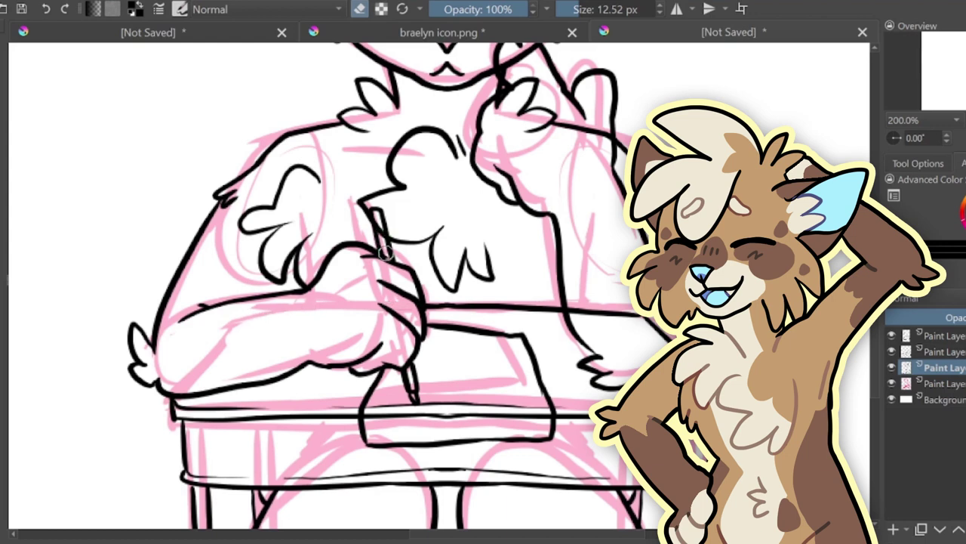
key(Page_Up)
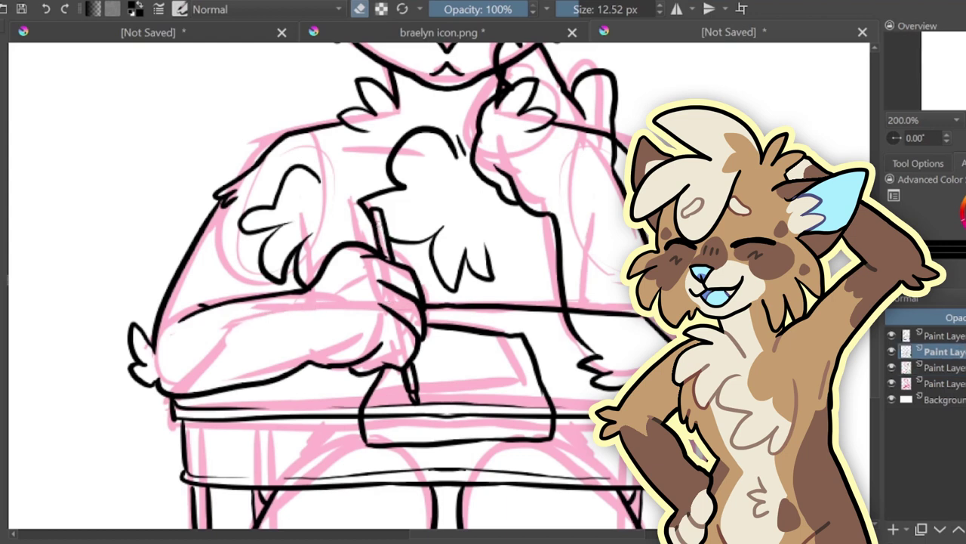
- Erase the desk edge lines inside the paper and ink its fold line with small hatch marks at both ends
click(943, 369)
mouse_move(370, 412)
mouse_down()
mouse_move(408, 402)
mouse_move(442, 411)
mouse_move(547, 407)
mouse_move(547, 419)
mouse_move(446, 399)
mouse_move(492, 402)
mouse_up()
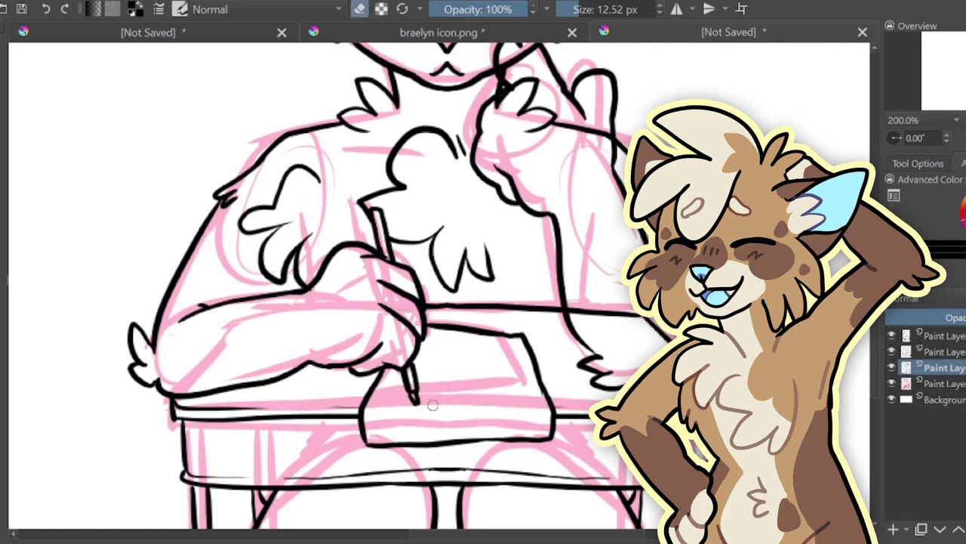
click(363, 11)
mouse_move(384, 412)
mouse_down()
mouse_move(375, 421)
mouse_move(477, 409)
mouse_up()
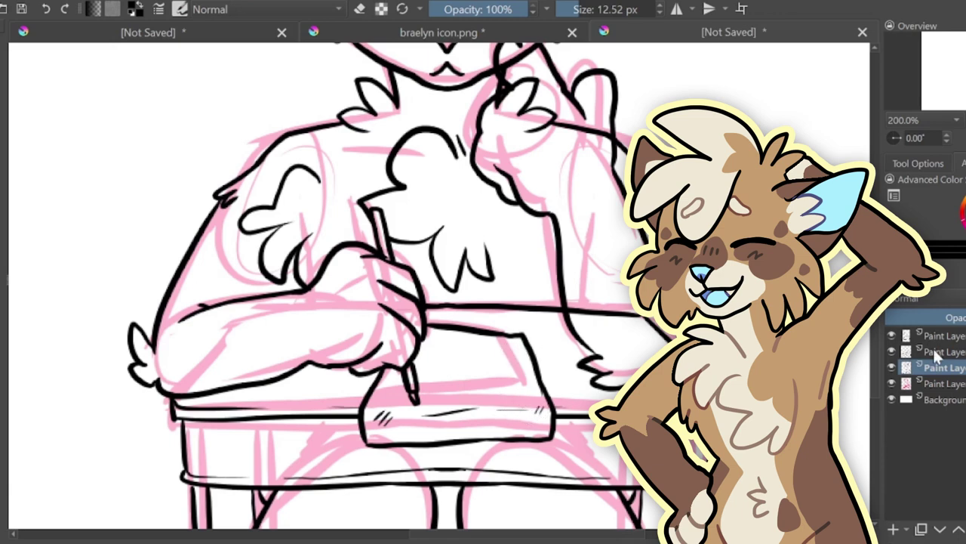
- Erase the neck fur, shoulder and desk lines that overlap the raised hand and its forearm
key(e)
mouse_move(527, 103)
mouse_down()
mouse_move(537, 128)
mouse_move(515, 108)
mouse_move(504, 58)
mouse_move(536, 51)
mouse_up()
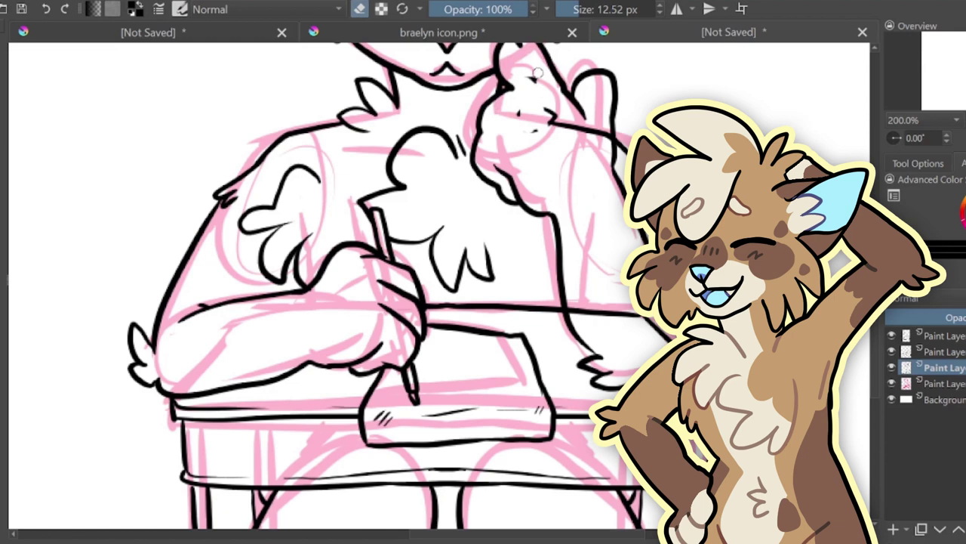
mouse_move(529, 89)
mouse_down()
mouse_move(560, 151)
mouse_move(559, 120)
mouse_move(592, 129)
mouse_up()
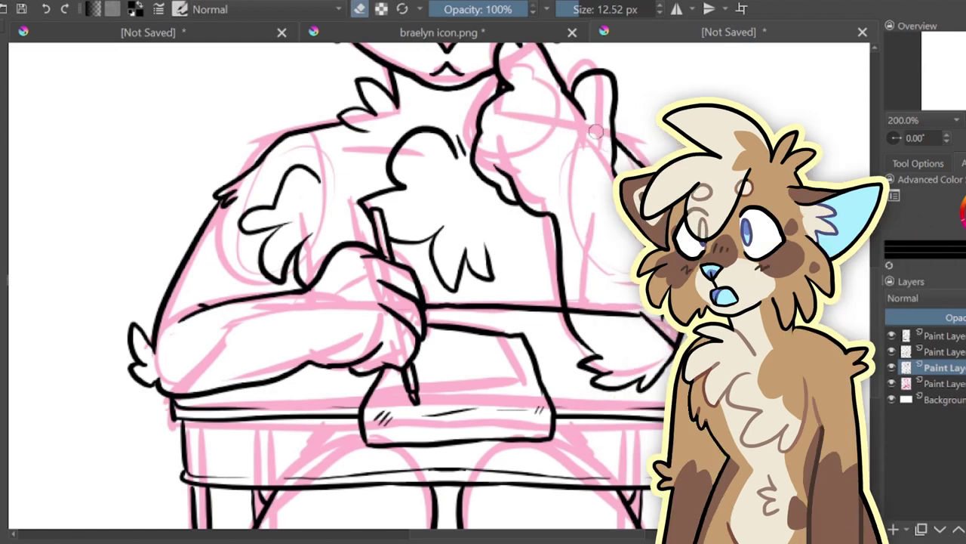
mouse_move(577, 321)
mouse_down()
mouse_move(587, 306)
mouse_move(639, 315)
mouse_move(666, 344)
mouse_move(641, 309)
mouse_up()
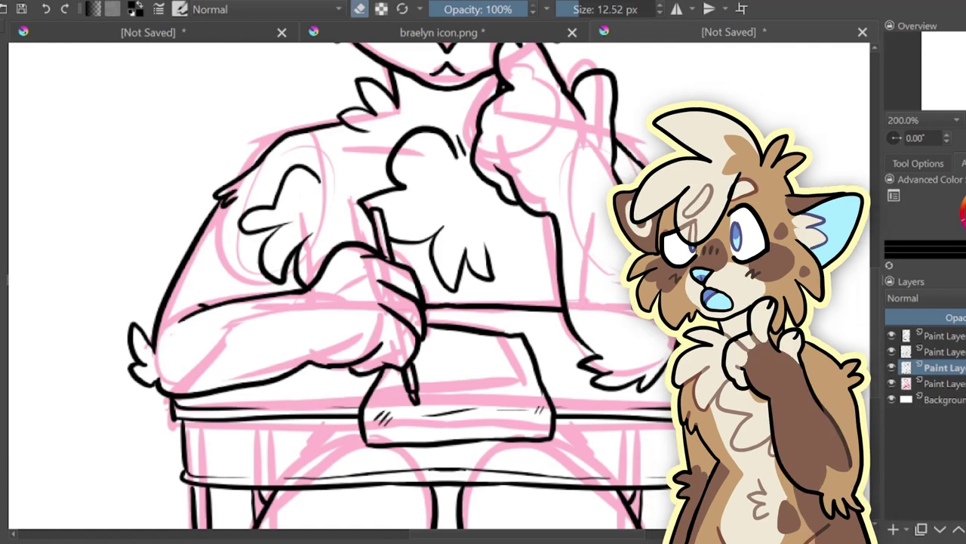
click(362, 11)
- Hide the pink sketch layer and erase the ear and eyebrow lines running through the hair
key(ctrl+minus)
key(ctrl+minus)
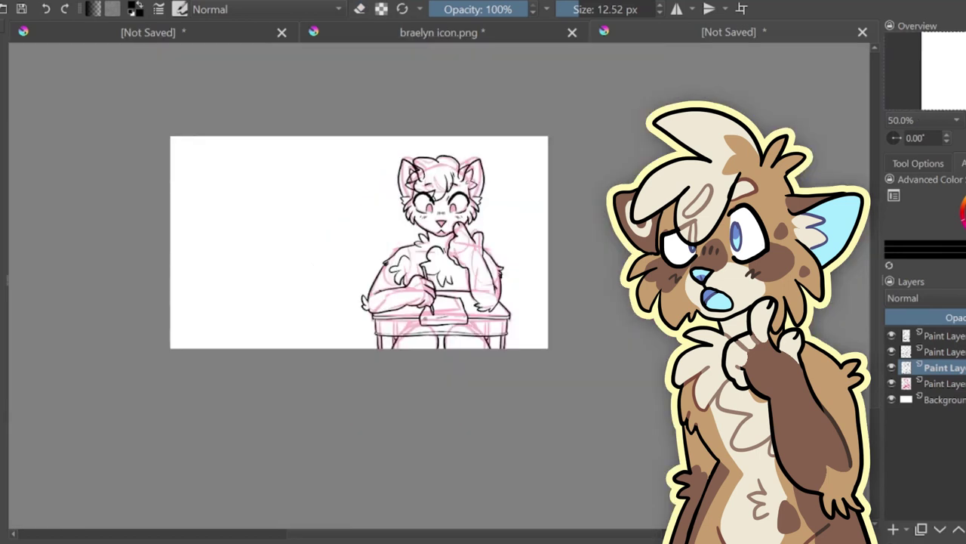
drag(360, 242, 363, 278)
key(ctrl+plus)
key(ctrl+plus)
key(ctrl+plus)
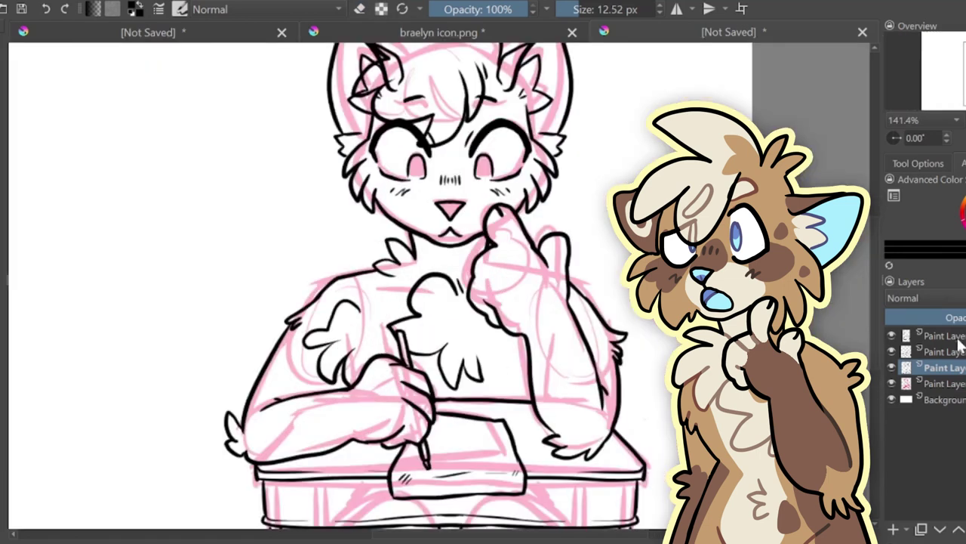
drag(392, 78, 394, 93)
click(48, 10)
click(361, 9)
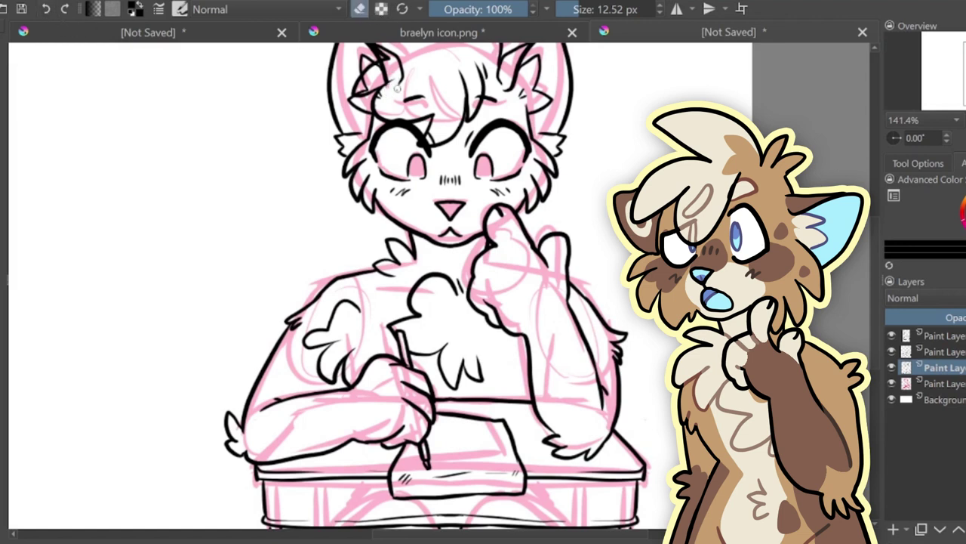
click(893, 383)
mouse_move(393, 63)
mouse_down()
mouse_move(370, 137)
mouse_move(350, 155)
mouse_up()
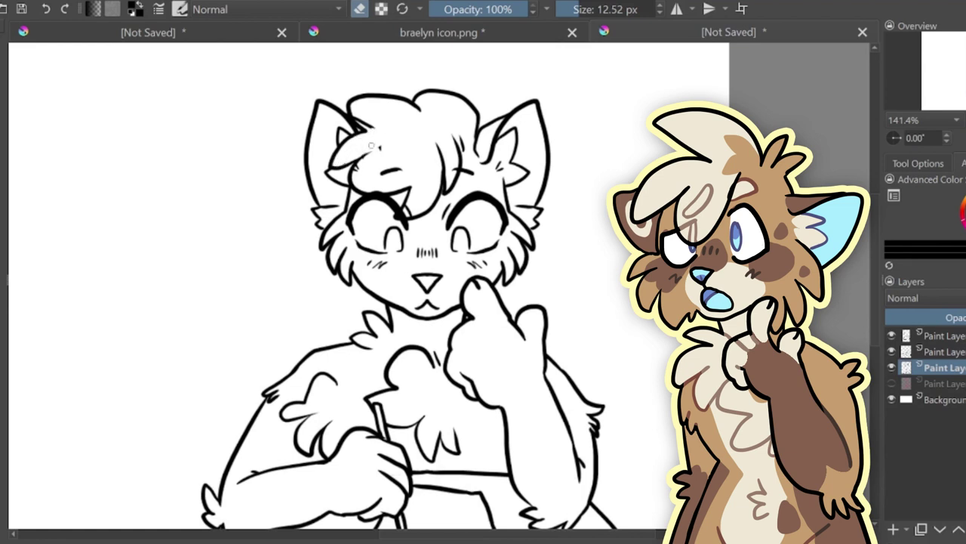
drag(362, 151, 413, 162)
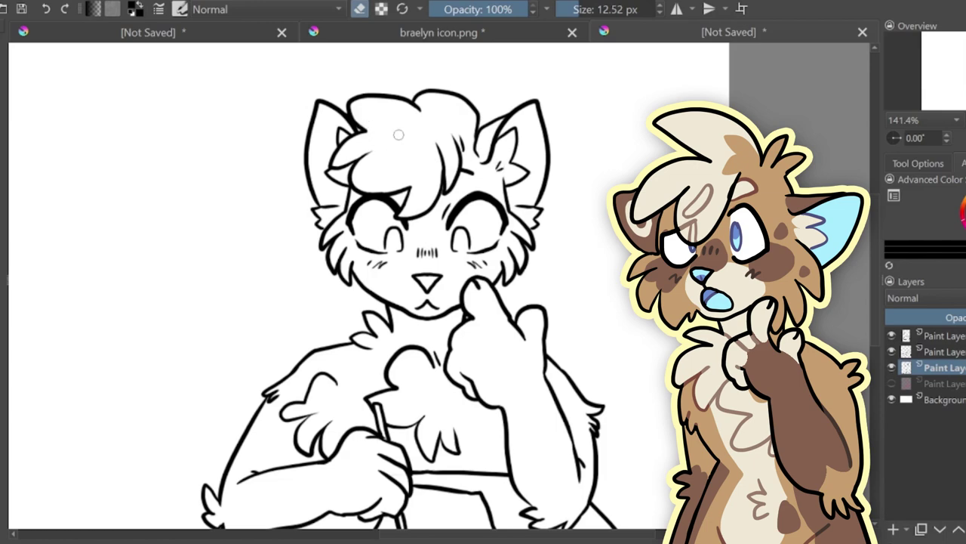
- Ink a curved tail beside the desk with a rounded tip, fur tufts along its edges and short hatch marks
click(364, 9)
drag(362, 340, 422, 143)
mouse_move(197, 436)
mouse_down()
mouse_move(201, 225)
mouse_move(231, 215)
mouse_move(255, 226)
mouse_move(190, 372)
mouse_move(240, 436)
mouse_up()
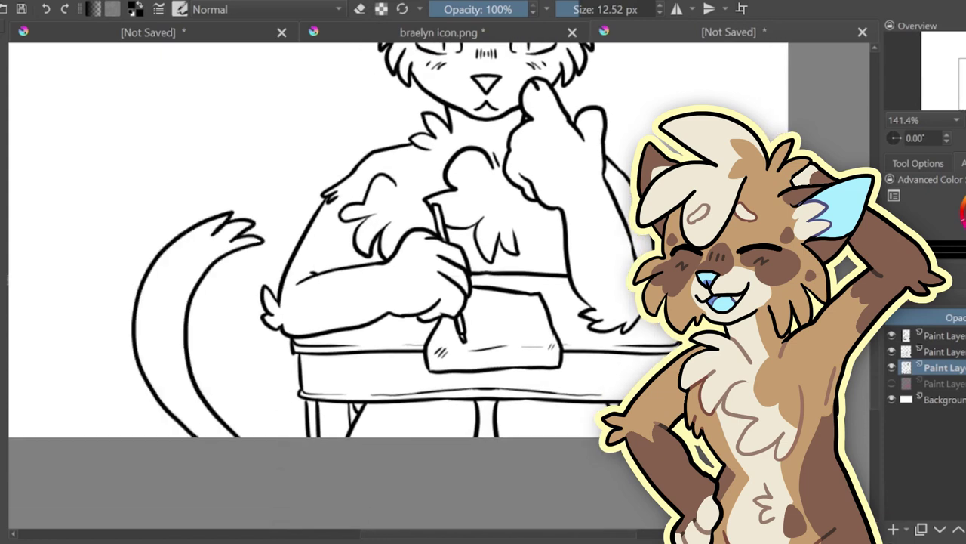
click(46, 9)
mouse_move(205, 436)
mouse_down()
mouse_move(153, 295)
mouse_move(204, 230)
mouse_move(268, 223)
mouse_move(215, 272)
mouse_move(205, 341)
mouse_move(232, 394)
mouse_move(283, 437)
mouse_move(341, 405)
mouse_up()
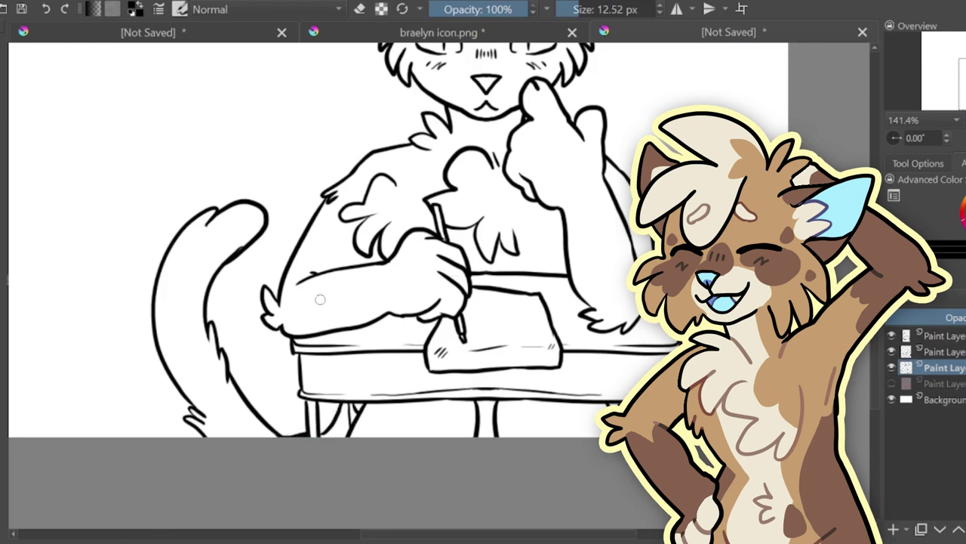
click(360, 9)
click(361, 9)
- Ink a large cloud-shaped thought bubble above the tail, with small bubbles leading to the character's face
scroll(339, 287, up, 5)
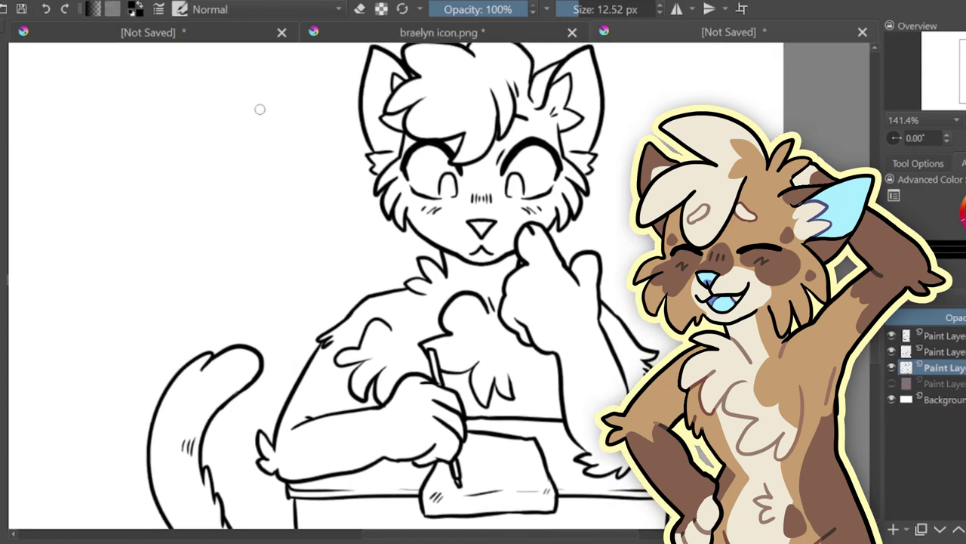
mouse_move(160, 63)
mouse_down()
mouse_move(70, 225)
mouse_move(226, 302)
mouse_move(311, 238)
mouse_move(321, 126)
mouse_up()
click(48, 9)
mouse_move(148, 80)
mouse_down()
mouse_move(50, 137)
mouse_move(71, 269)
mouse_move(129, 279)
mouse_move(123, 293)
mouse_move(257, 283)
mouse_move(307, 204)
mouse_up()
mouse_move(129, 73)
mouse_down()
mouse_move(243, 89)
mouse_move(277, 120)
mouse_move(307, 200)
mouse_up()
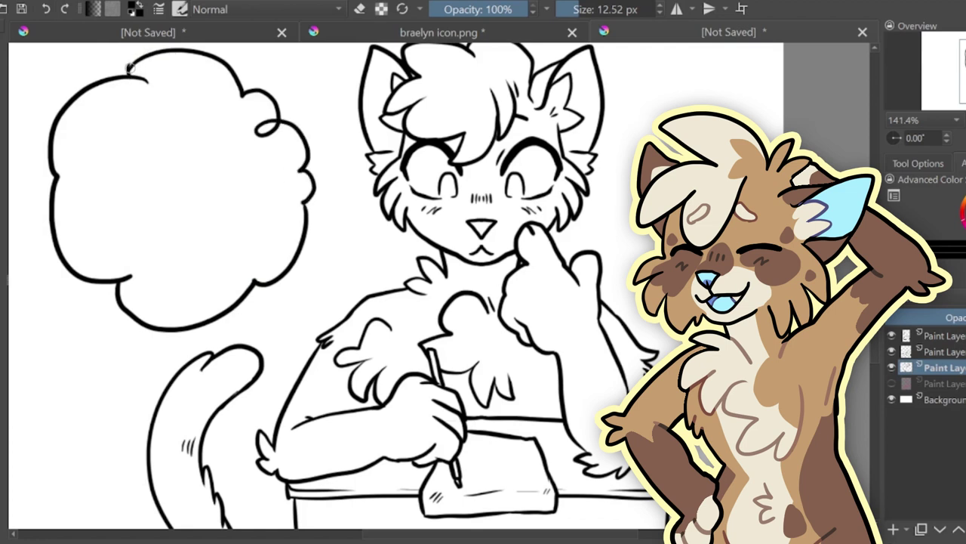
drag(126, 69, 154, 53)
click(47, 5)
mouse_move(335, 214)
mouse_down()
mouse_move(334, 248)
mouse_move(358, 231)
mouse_up()
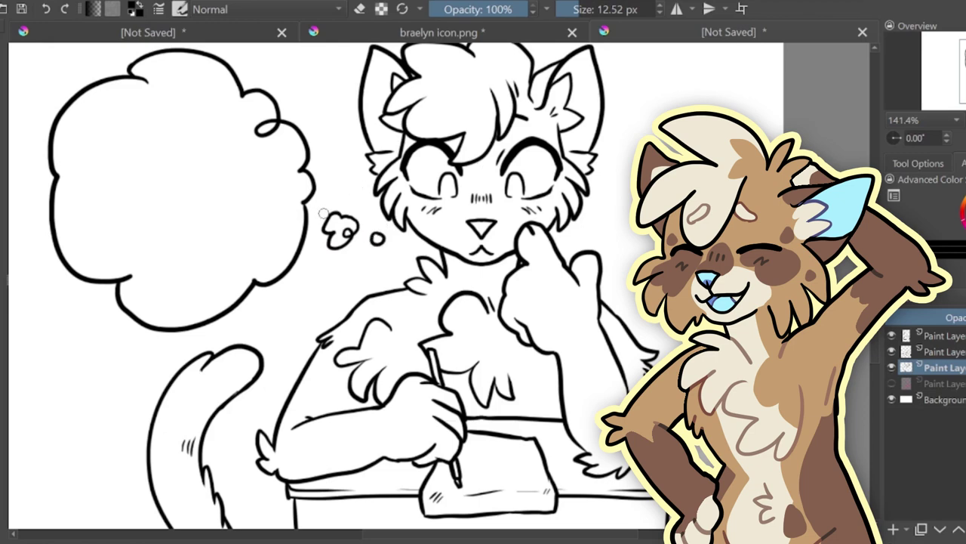
- Examine the line art's overall composition on the whole canvas
drag(332, 286, 369, 312)
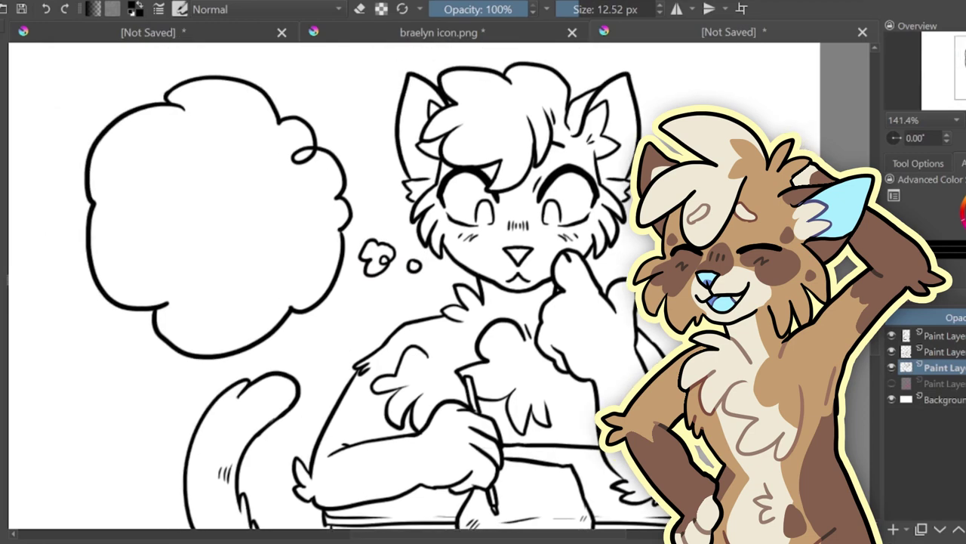
key(ctrl+minus)
key(ctrl+minus)
key(ctrl+minus)
key(ctrl+minus)
key(ctrl+minus)
key(ctrl+minus)
key(ctrl+minus)
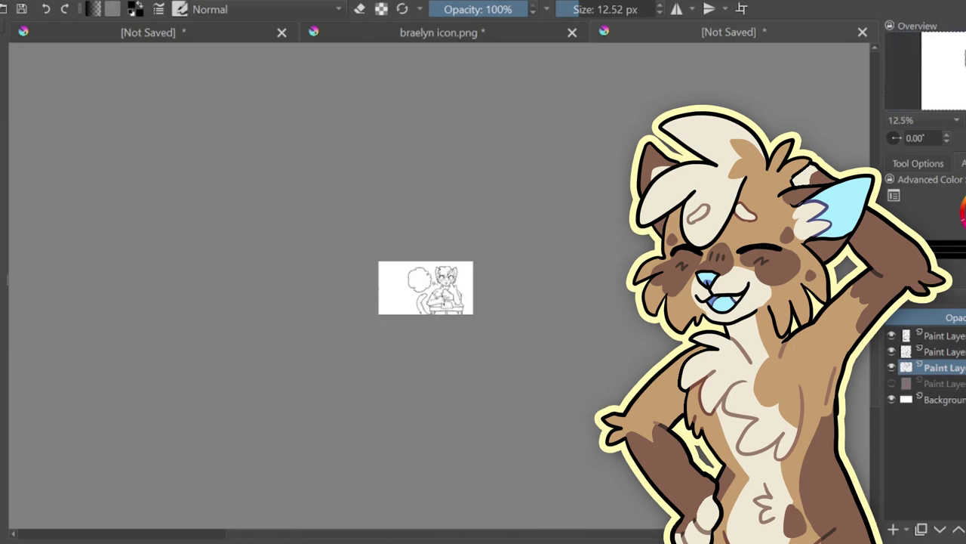
scroll(426, 287, up, 7)
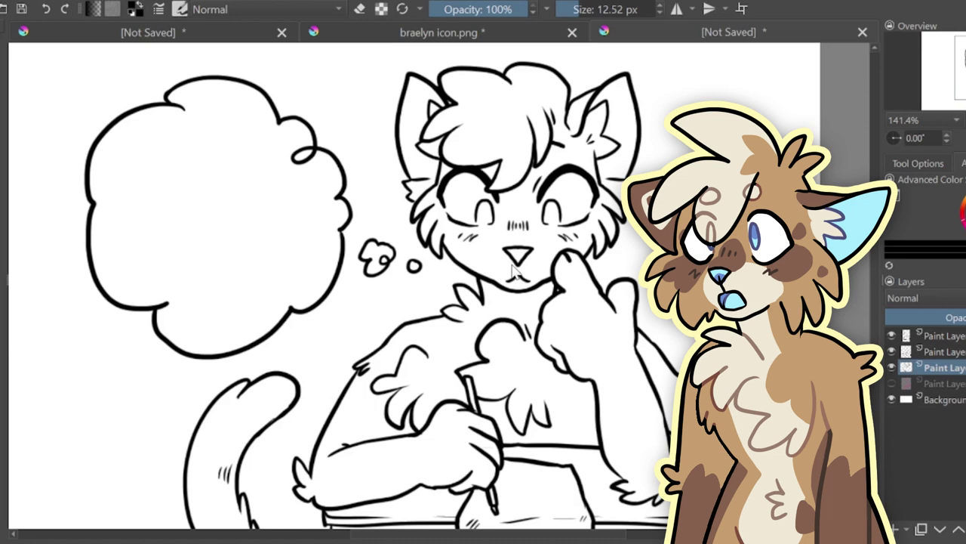
- Sample the dark brown from pfp.PNG, and turn on horizontal mirroring in the line-art drawing
drag(513, 269, 529, 265)
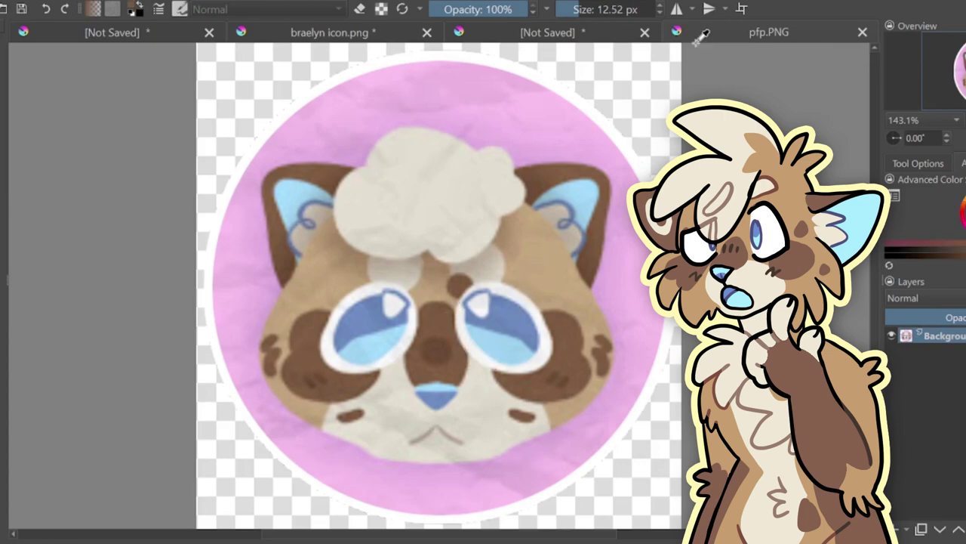
click(618, 32)
click(683, 9)
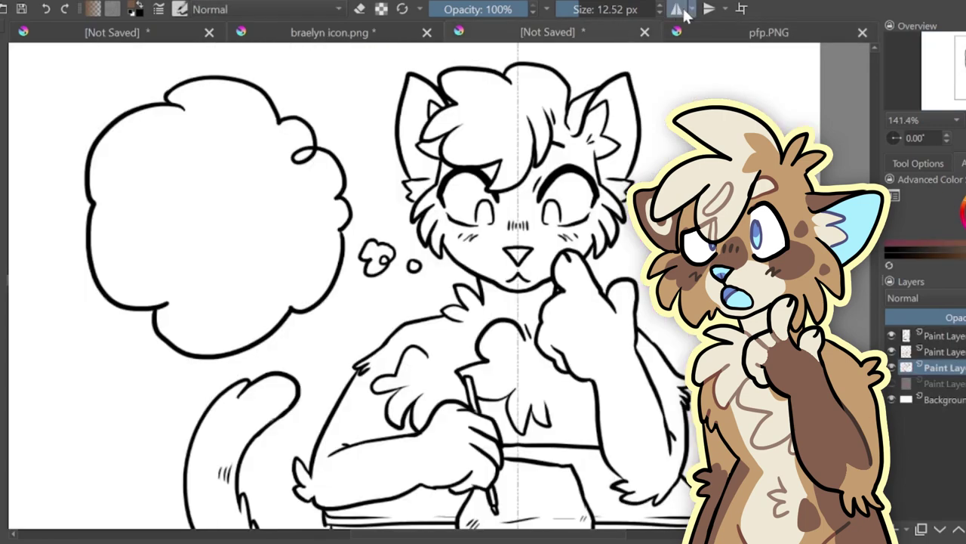
- Merge the three line-art layers into a single layer
click(950, 337)
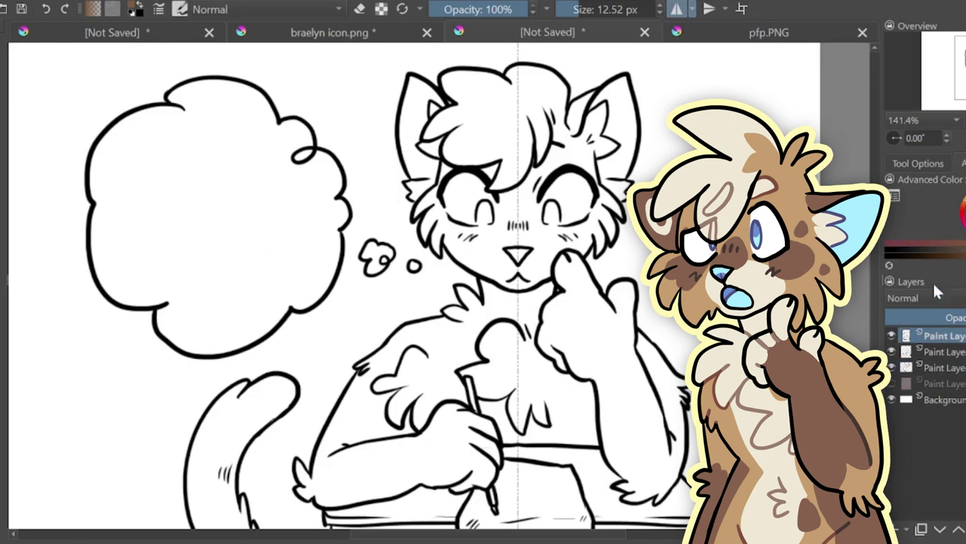
key(ctrl+e)
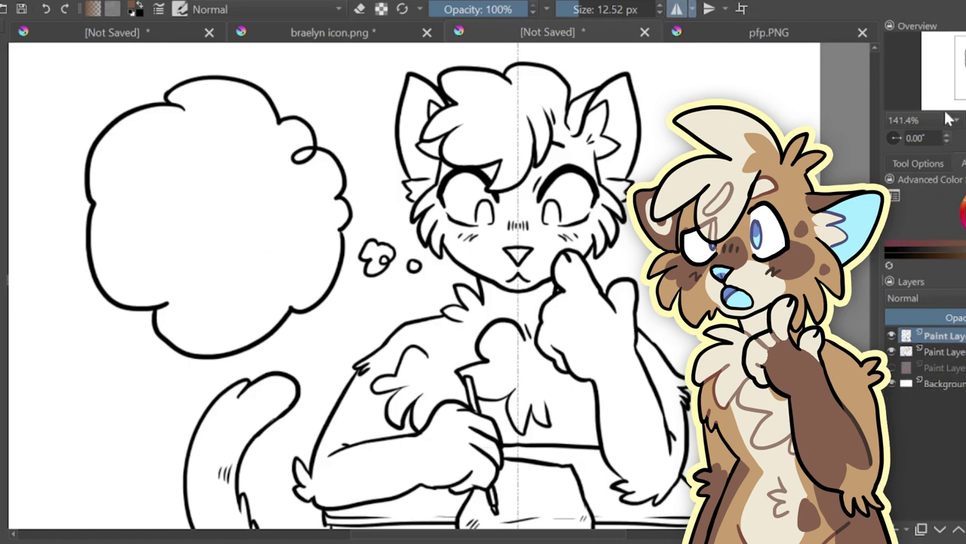
key(ctrl+e)
- Delete the hidden sketch layer and add a new paint layer between the line art and the background
click(947, 355)
key(shift+Delete)
click(895, 529)
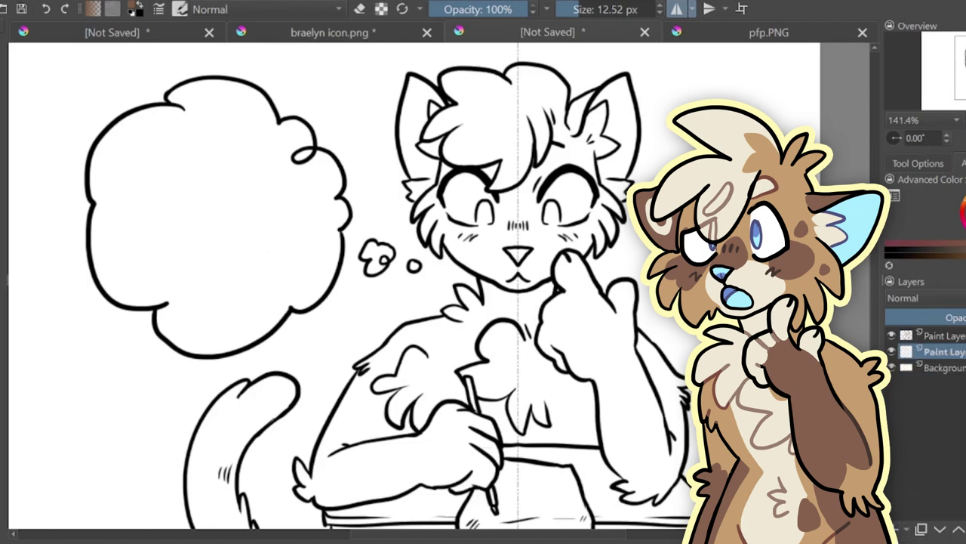
- Outline mirrored brown markings around the nose bridge, under the eyes and as small oval spots on the cheeks
key(ctrl+plus)
key(ctrl+plus)
mouse_move(584, 196)
mouse_down()
mouse_move(454, 281)
mouse_move(466, 228)
mouse_move(490, 198)
mouse_up()
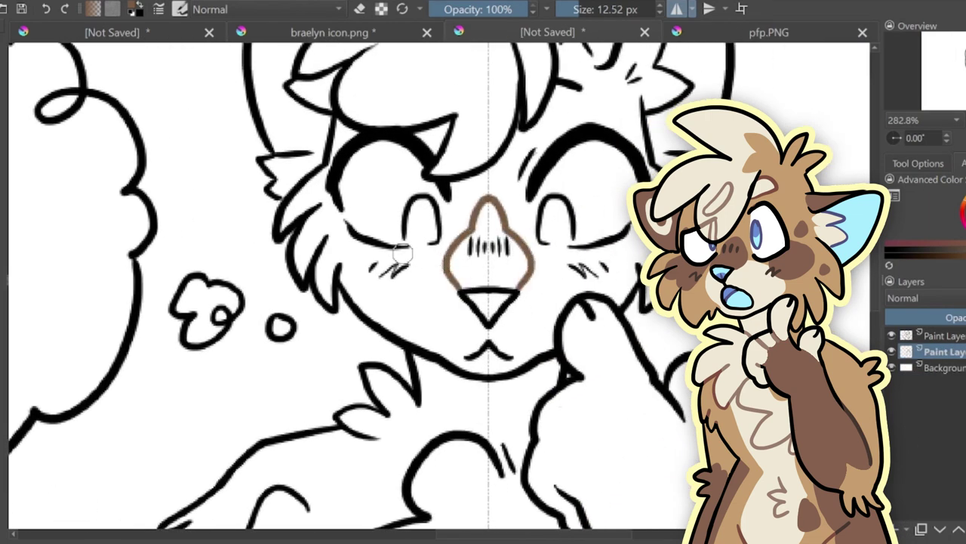
mouse_move(351, 223)
mouse_down()
mouse_move(351, 256)
mouse_move(348, 285)
mouse_move(403, 276)
mouse_move(432, 246)
mouse_up()
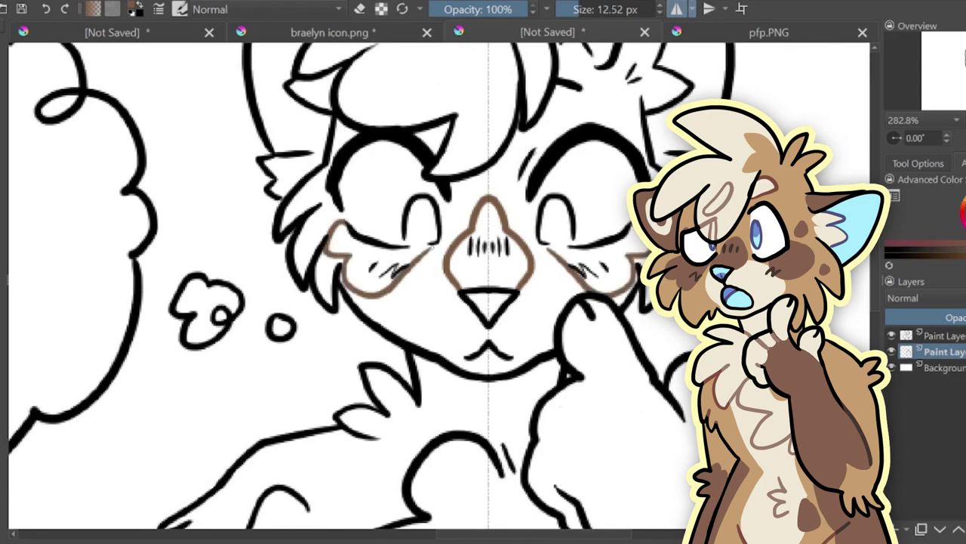
mouse_move(419, 286)
mouse_down()
mouse_move(406, 306)
mouse_move(413, 285)
mouse_up()
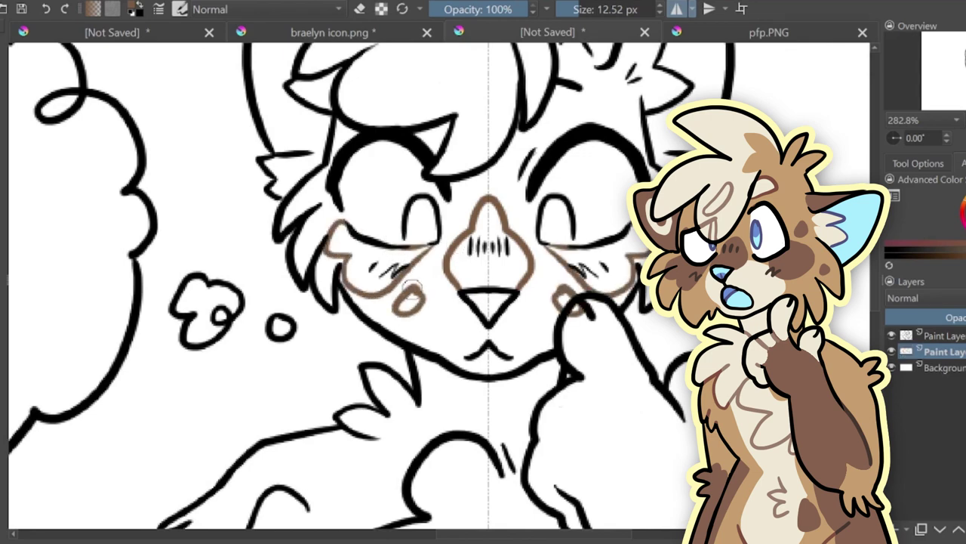
drag(342, 267, 361, 286)
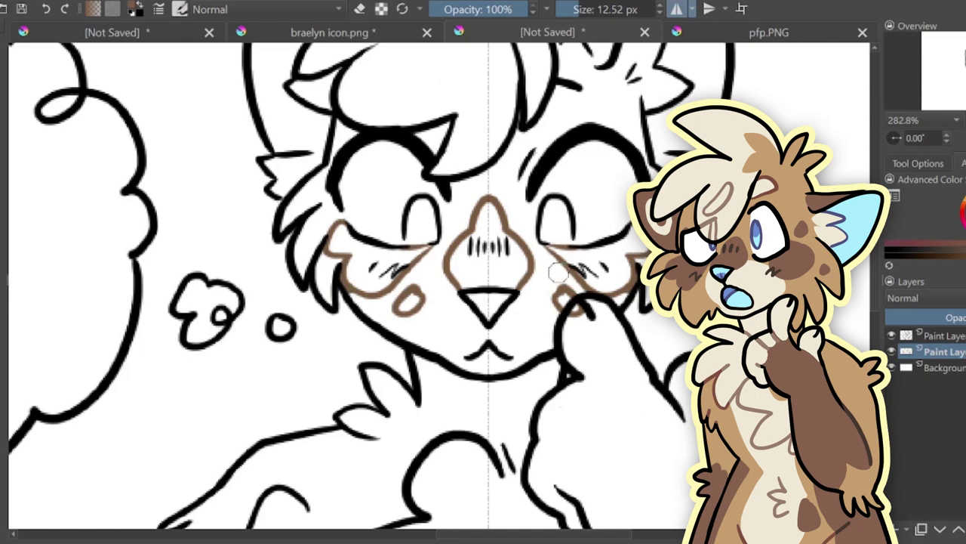
- Turn off mirroring, outline a small brown oval spot on the forehead beside the fringe, and erase the brown overlapping the raised paw
click(677, 9)
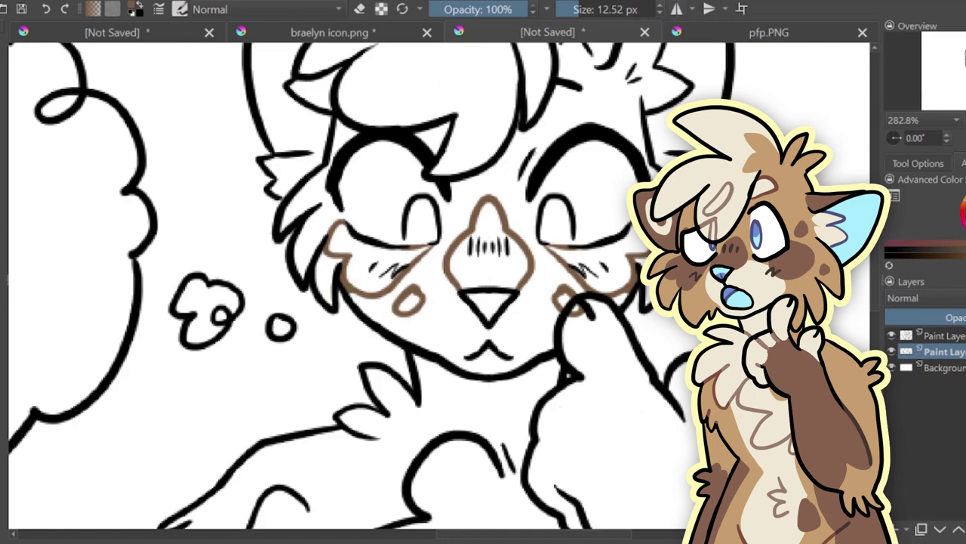
mouse_move(507, 154)
mouse_down()
mouse_move(498, 177)
mouse_move(519, 149)
mouse_up()
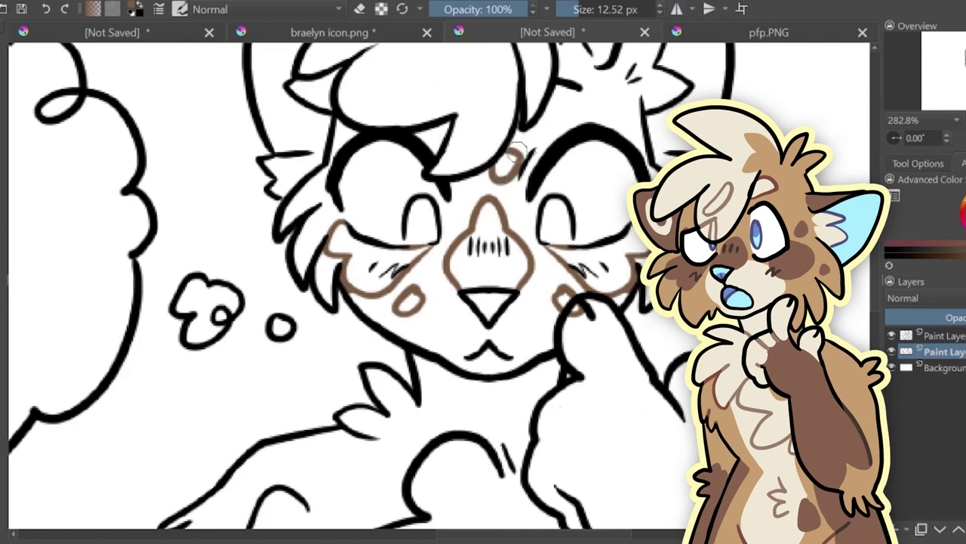
click(360, 9)
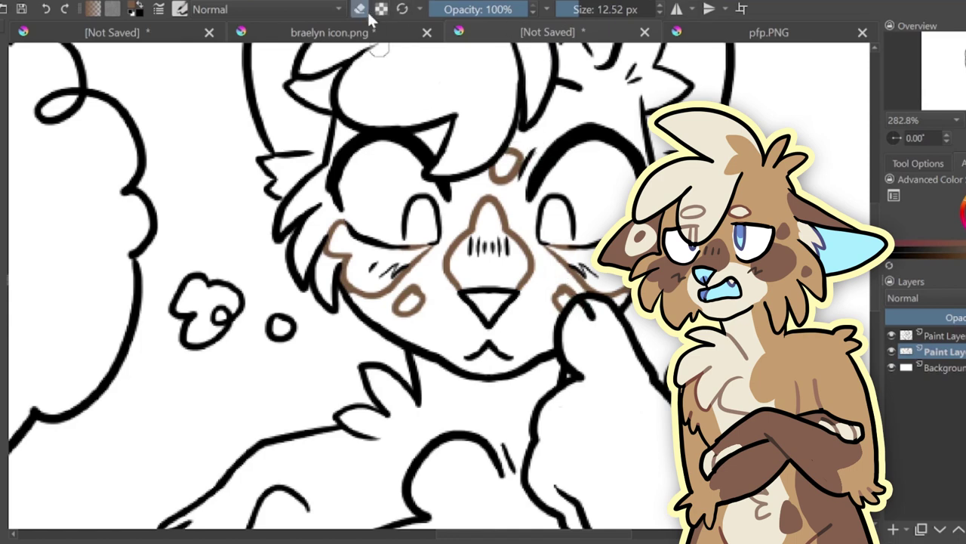
- Draw a curved brown boundary line across the raised arm just below the paw, redoing the first attempt
drag(572, 378, 654, 371)
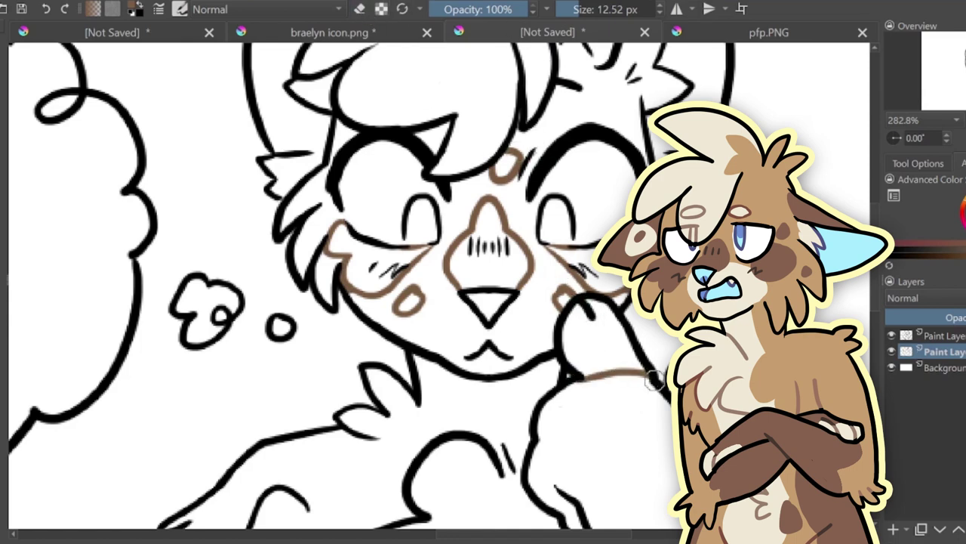
click(45, 9)
mouse_move(569, 370)
mouse_down()
mouse_move(604, 390)
mouse_move(661, 382)
mouse_up()
- Outline the brown marking's edge along the writing hand's knuckles, plus a jagged patch and two small spots on the upper arm
mouse_move(600, 397)
mouse_down()
mouse_move(555, 298)
mouse_move(514, 393)
mouse_move(621, 20)
mouse_up()
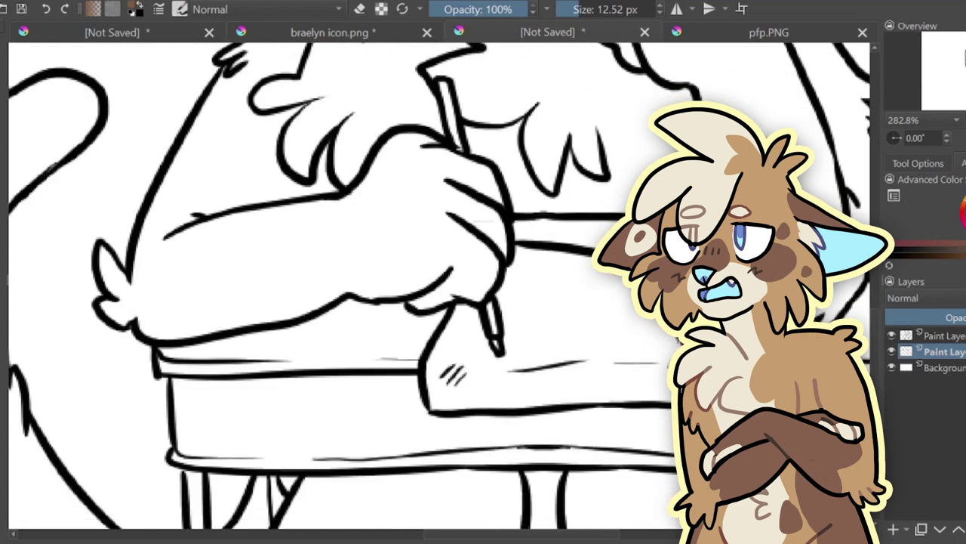
mouse_move(453, 266)
mouse_down()
mouse_move(451, 168)
mouse_move(408, 130)
mouse_move(380, 161)
mouse_move(371, 190)
mouse_up()
drag(151, 198, 195, 266)
mouse_move(216, 201)
mouse_down()
mouse_move(201, 223)
mouse_move(217, 204)
mouse_up()
drag(199, 165, 198, 160)
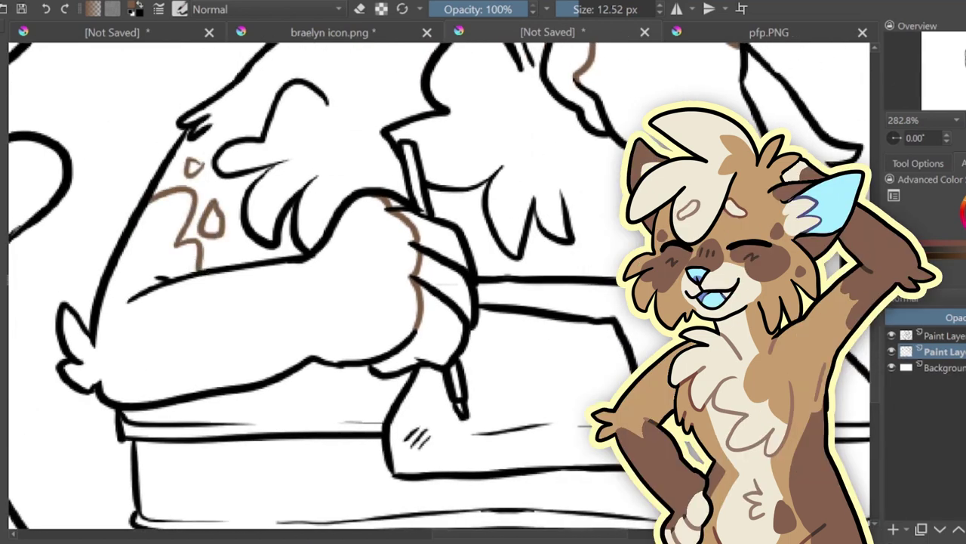
- Fill the writing arm and the spots on its upper arm with dark brown
click(351, 295)
click(213, 217)
click(196, 163)
- Outline the pointed brown markings near the raised arm's elbow, and fill the forearm and the markings with dark brown
drag(850, 126, 705, 216)
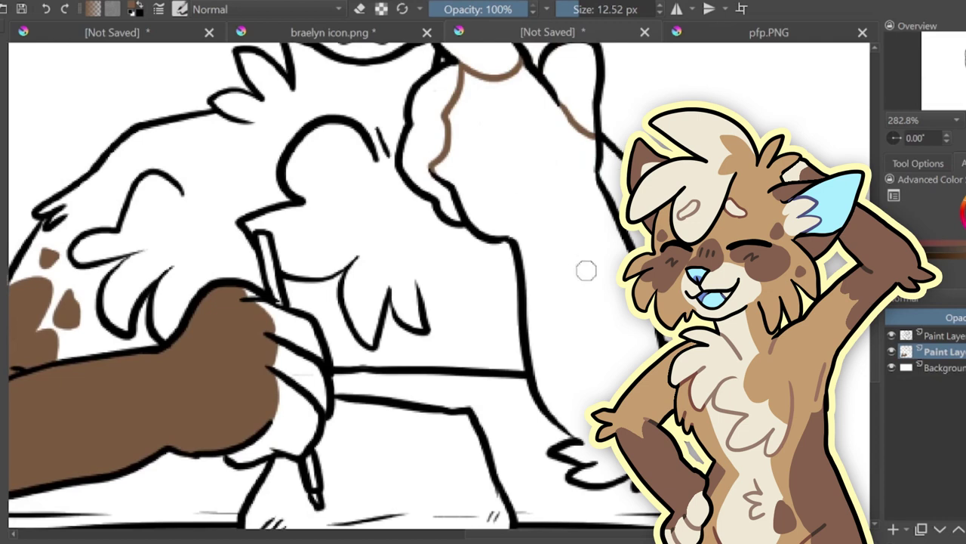
drag(630, 378, 580, 441)
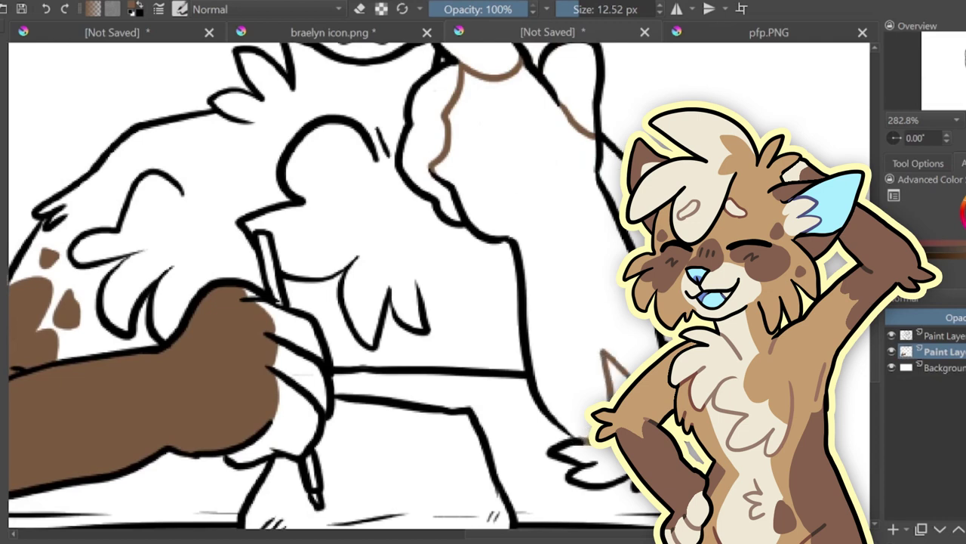
click(594, 261)
click(646, 437)
- Fill the nose bridge, forehead spot, under-eye patches and cheek spots with dark brown, covering the gaps between the blush lines
drag(928, 53, 965, 49)
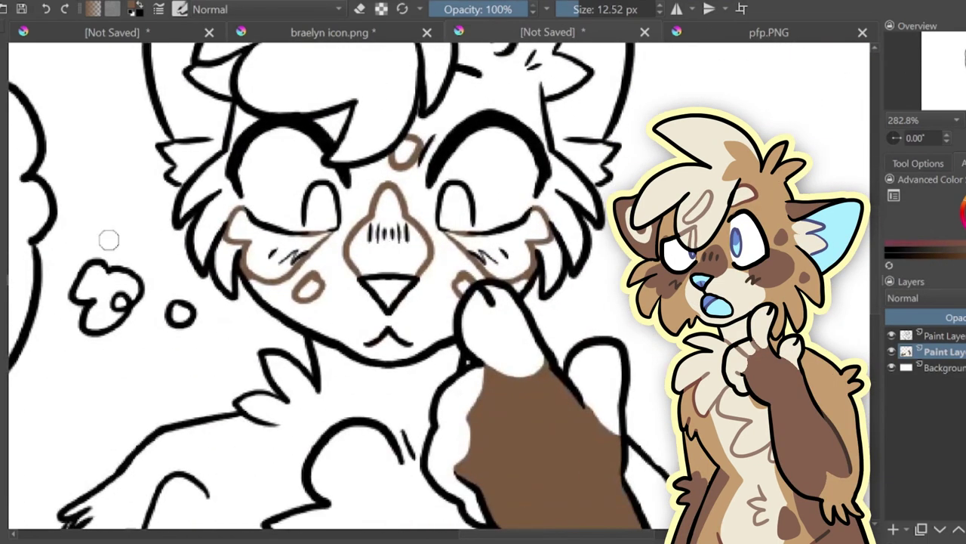
click(404, 226)
click(410, 154)
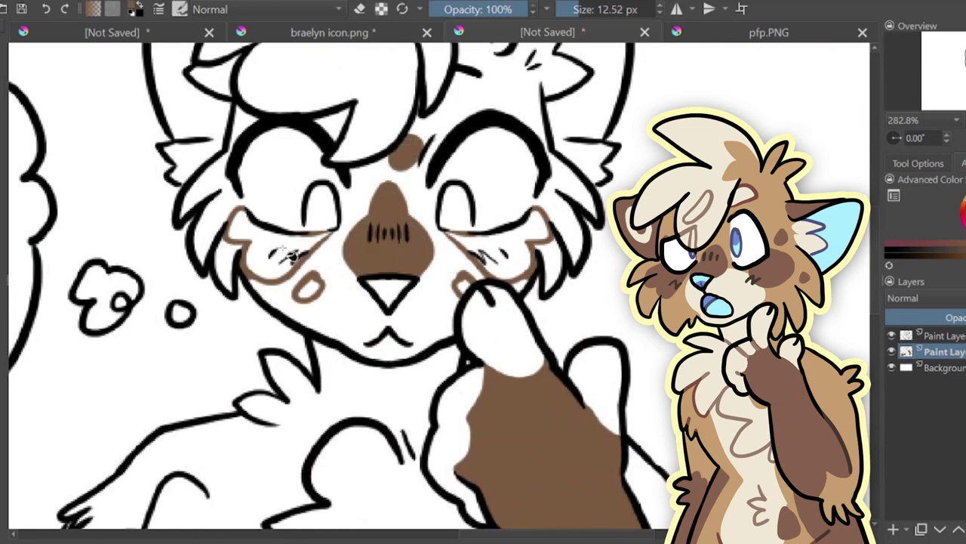
click(297, 255)
click(309, 288)
click(508, 273)
click(462, 286)
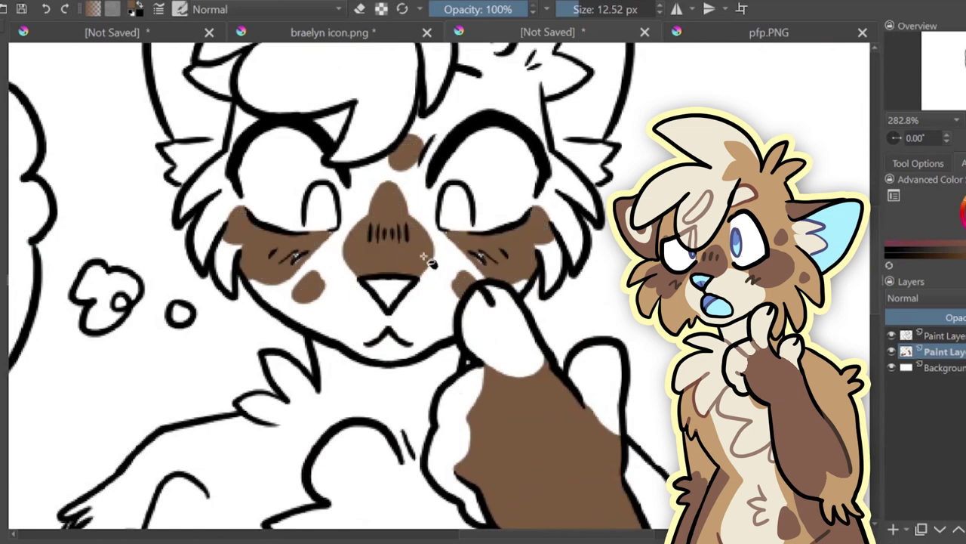
drag(304, 248, 292, 261)
drag(493, 254, 482, 265)
- Fill the fur tufts at the base of the ear and the folded outer ear with dark brown
mouse_move(500, 47)
mouse_down()
mouse_move(592, 154)
mouse_move(572, 182)
mouse_move(557, 168)
mouse_up()
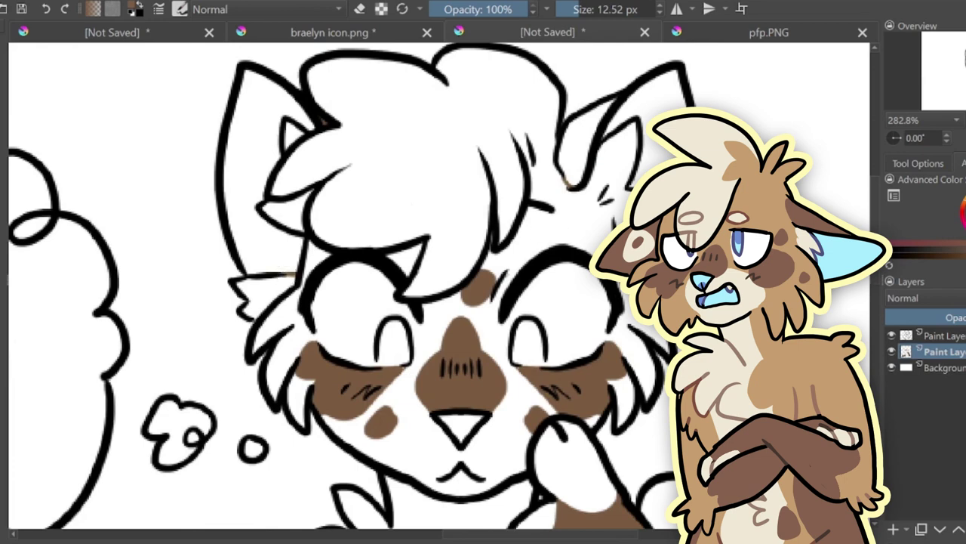
key(f)
click(269, 289)
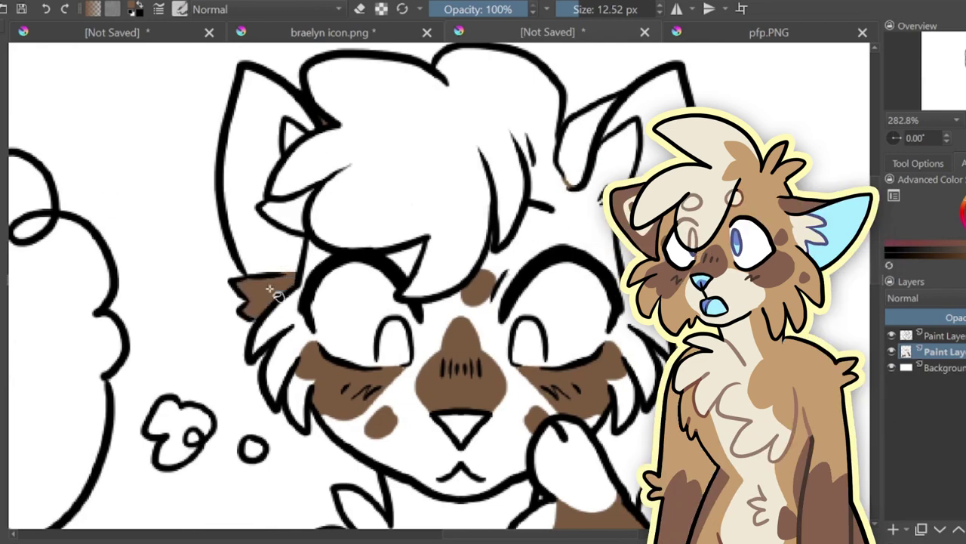
click(586, 149)
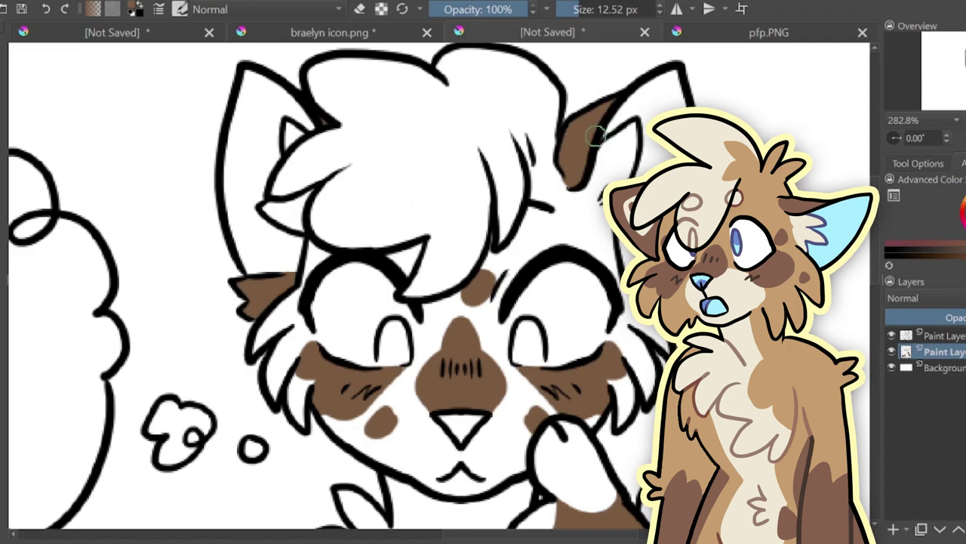
- Outline rounded brown markings on both legs beneath the desk, and fill the leg areas with dark brown
drag(597, 135, 578, 0)
drag(408, 272, 489, 164)
mouse_move(272, 369)
mouse_down()
mouse_move(326, 355)
mouse_move(372, 391)
mouse_up()
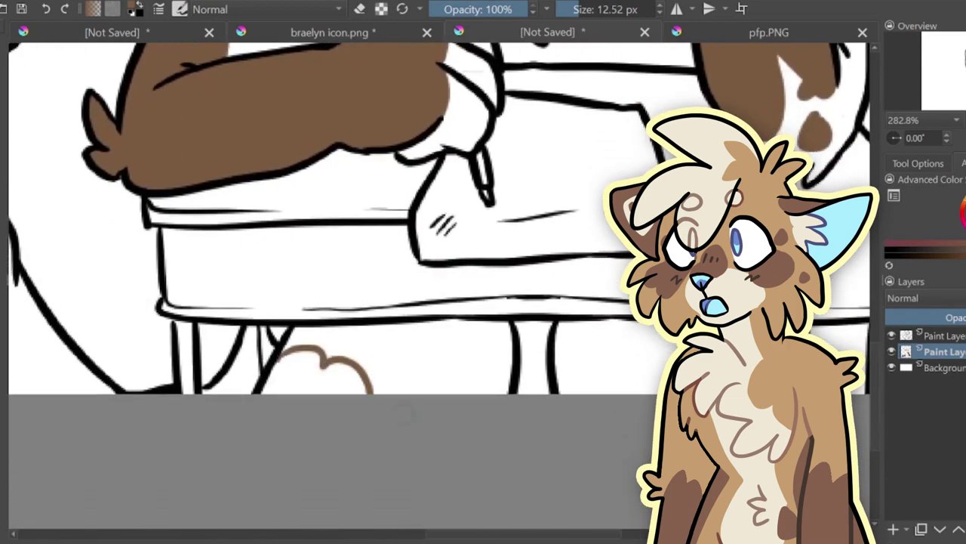
drag(557, 382, 658, 368)
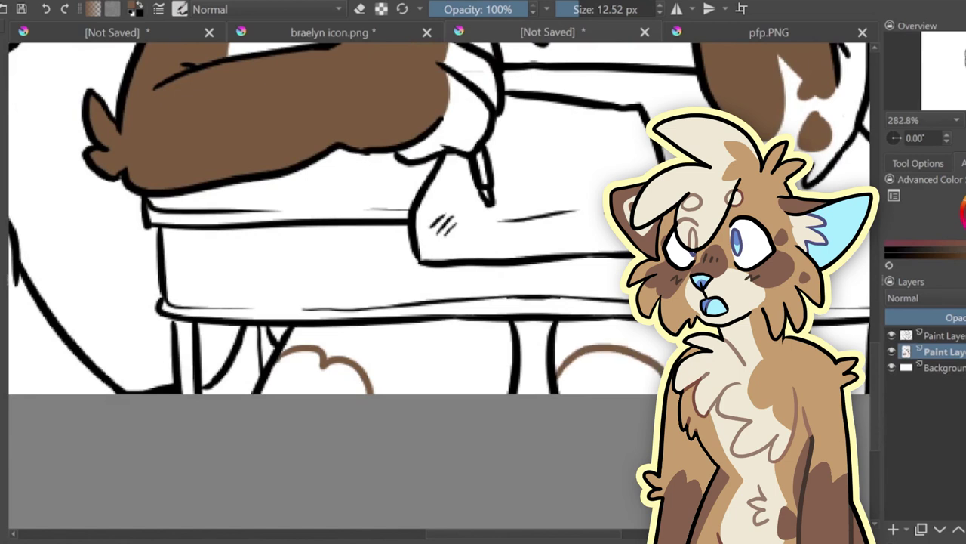
click(250, 371)
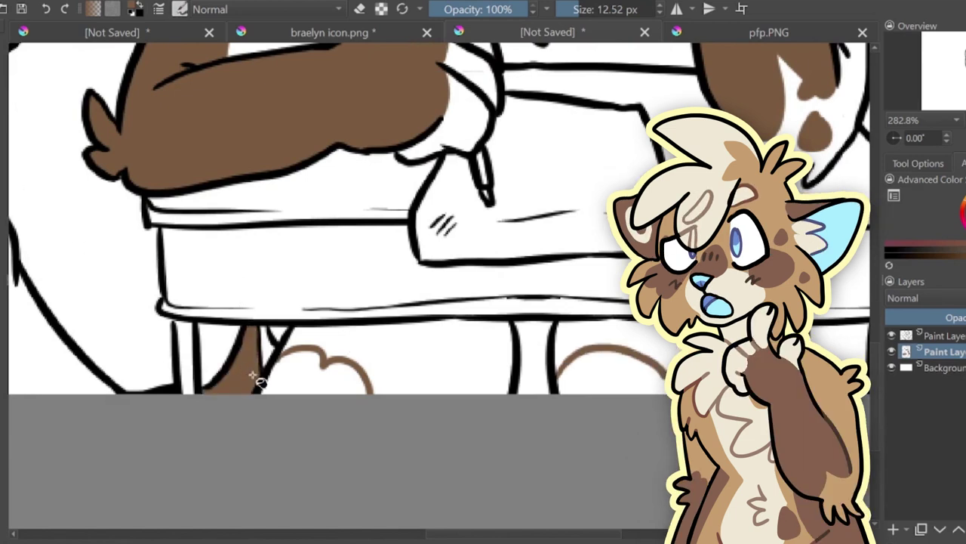
click(339, 390)
click(646, 388)
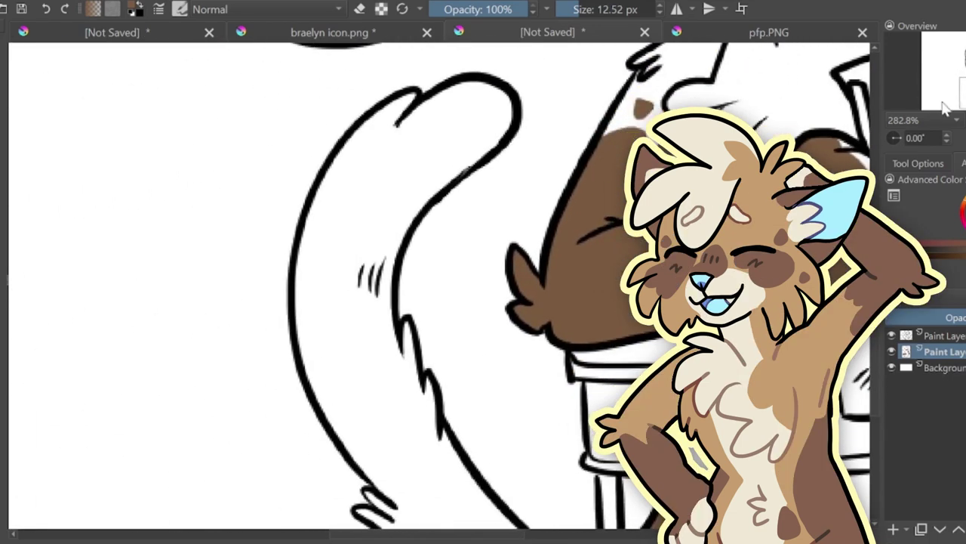
click(435, 437)
mouse_move(483, 317)
mouse_down()
mouse_move(368, 146)
mouse_move(212, 126)
mouse_up()
drag(529, 151, 330, 438)
drag(378, 151, 363, 427)
drag(362, 317, 290, 408)
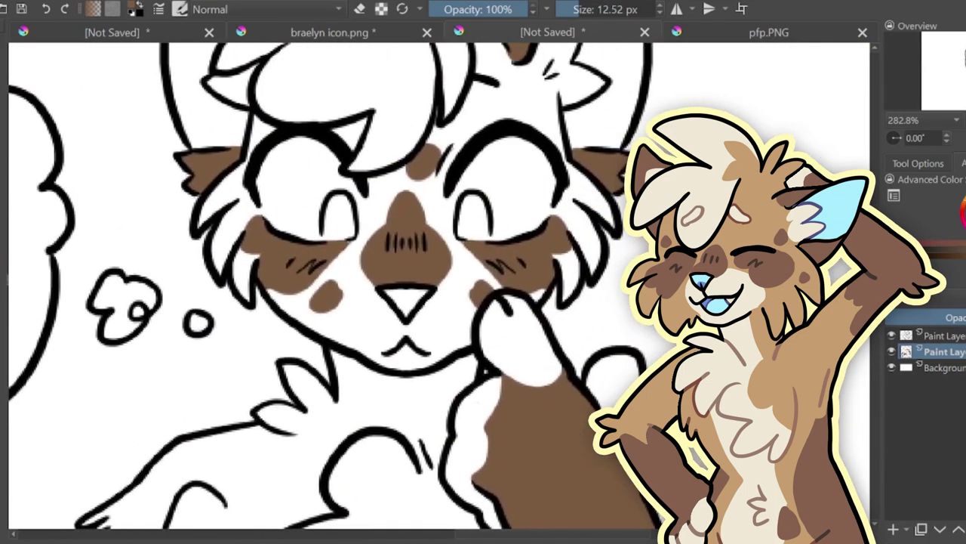
- Sample the tan fur colour from pfp.PNG, and add a new paint layer below the brown markings in the line-art drawing
click(755, 34)
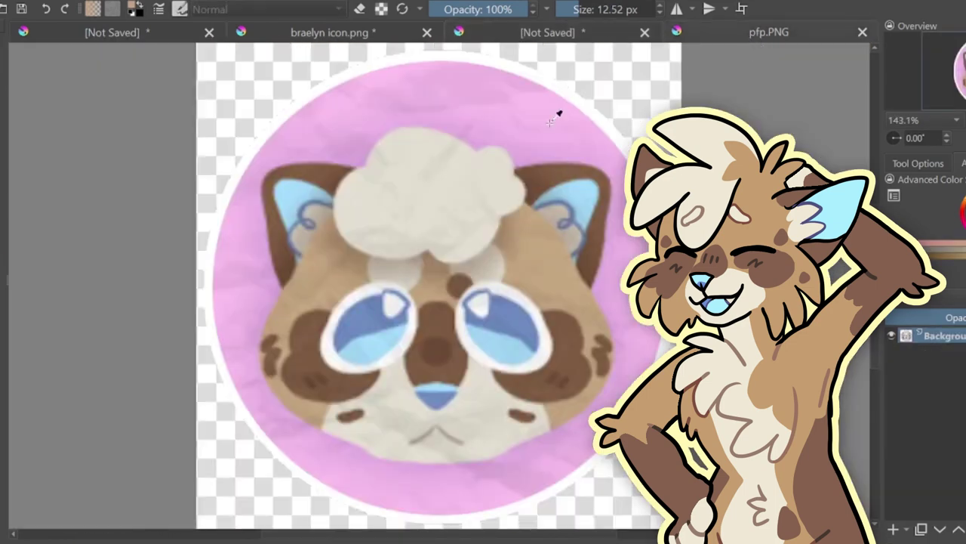
click(545, 34)
key(Insert)
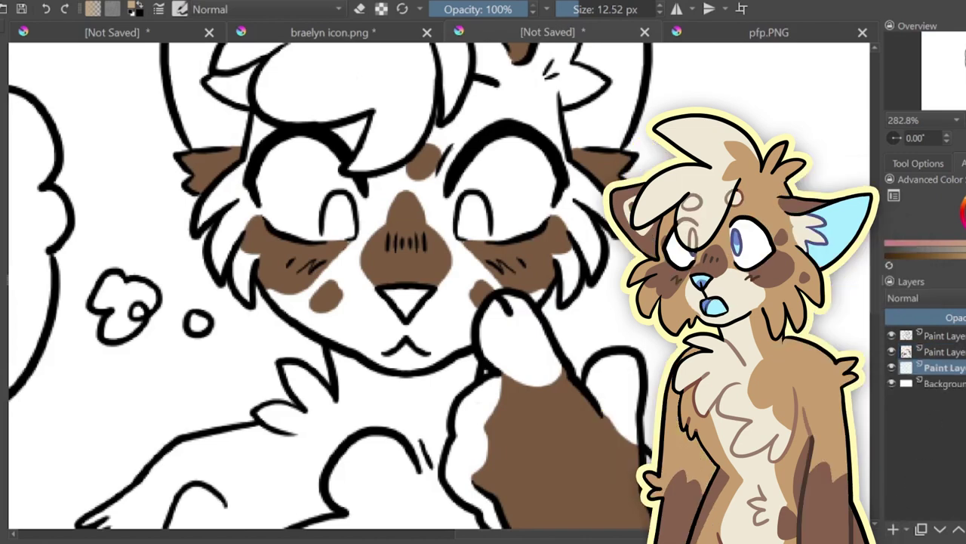
- Turn on horizontal mirroring, outline the muzzle's edge in tan, and close the gaps at the inner and outer sides of the eyes
click(676, 11)
mouse_move(362, 273)
mouse_down()
mouse_move(328, 311)
mouse_move(328, 335)
mouse_up()
drag(364, 193, 361, 233)
drag(258, 198, 265, 224)
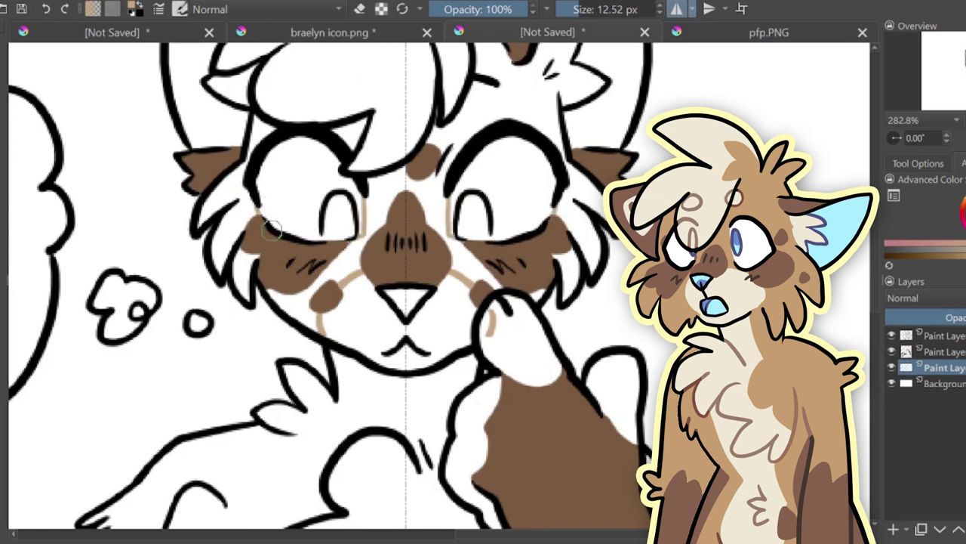
- Turn off mirroring, and draw tan fur edges by the inner ear and hair, an oval brow marking, and tan beside the fringe
scroll(273, 231, up, 5)
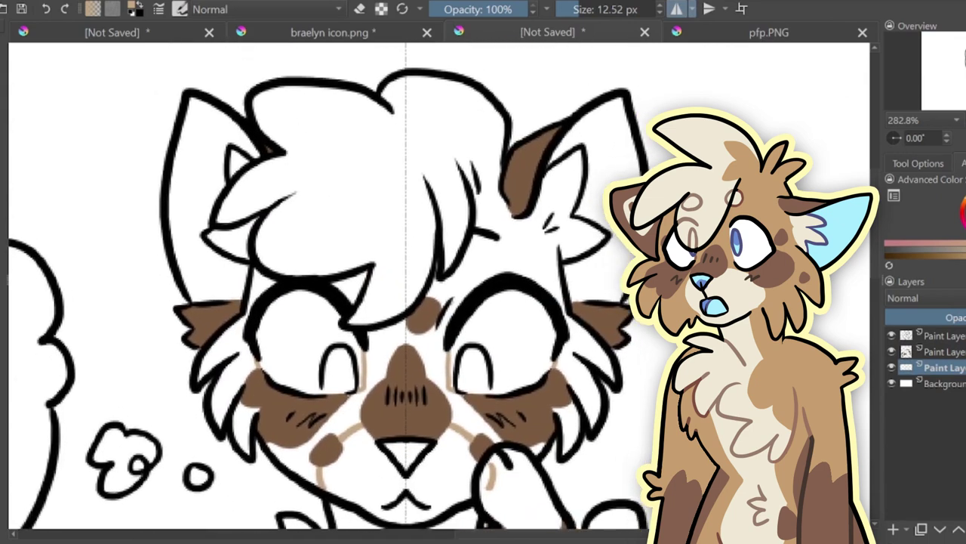
click(676, 9)
mouse_move(554, 210)
mouse_down()
mouse_move(549, 224)
mouse_move(570, 232)
mouse_move(560, 248)
mouse_up()
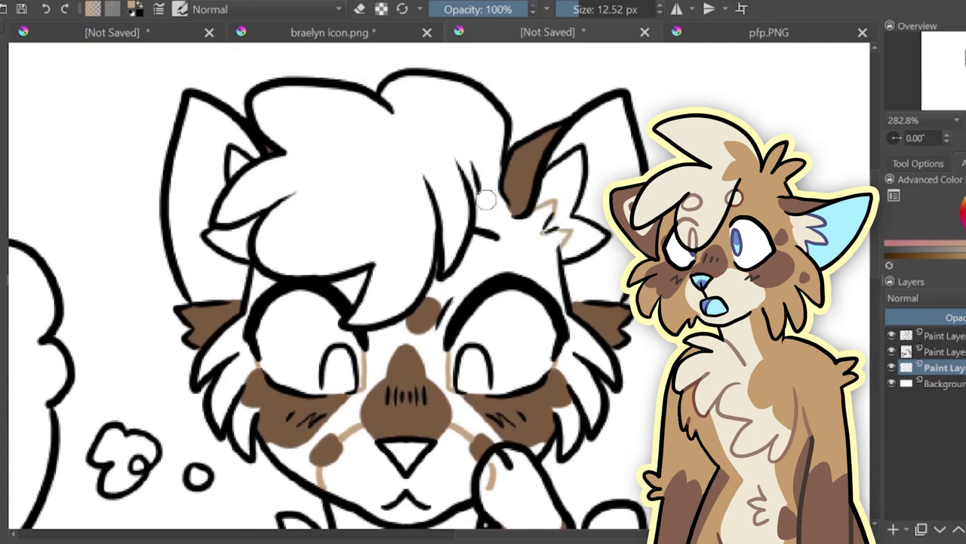
mouse_move(479, 170)
mouse_down()
mouse_move(476, 142)
mouse_move(493, 161)
mouse_up()
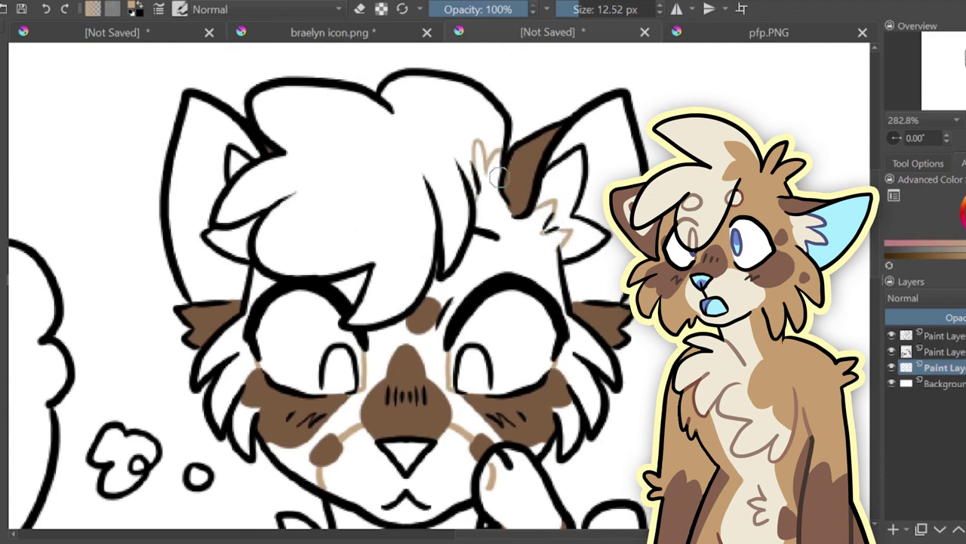
drag(457, 280, 497, 249)
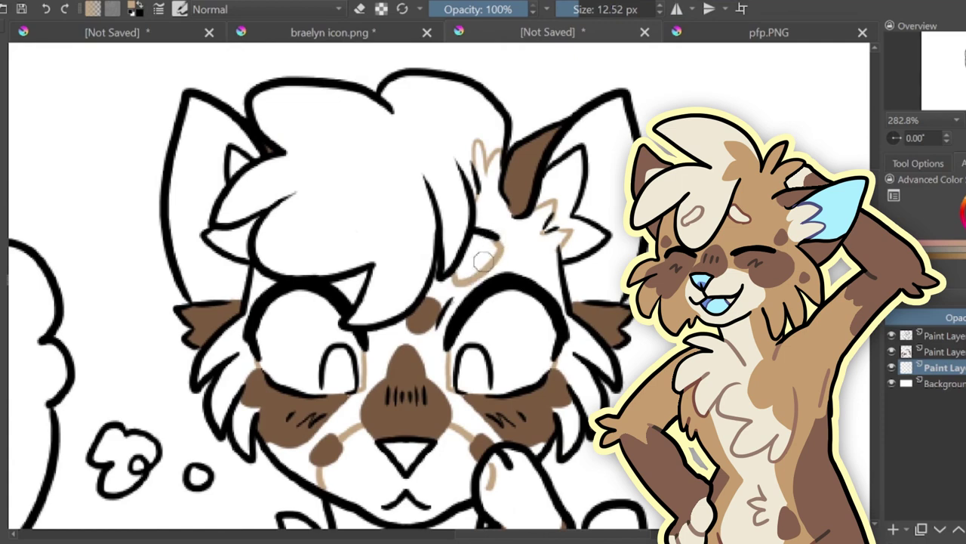
mouse_move(350, 288)
mouse_down()
mouse_move(353, 299)
mouse_move(333, 284)
mouse_up()
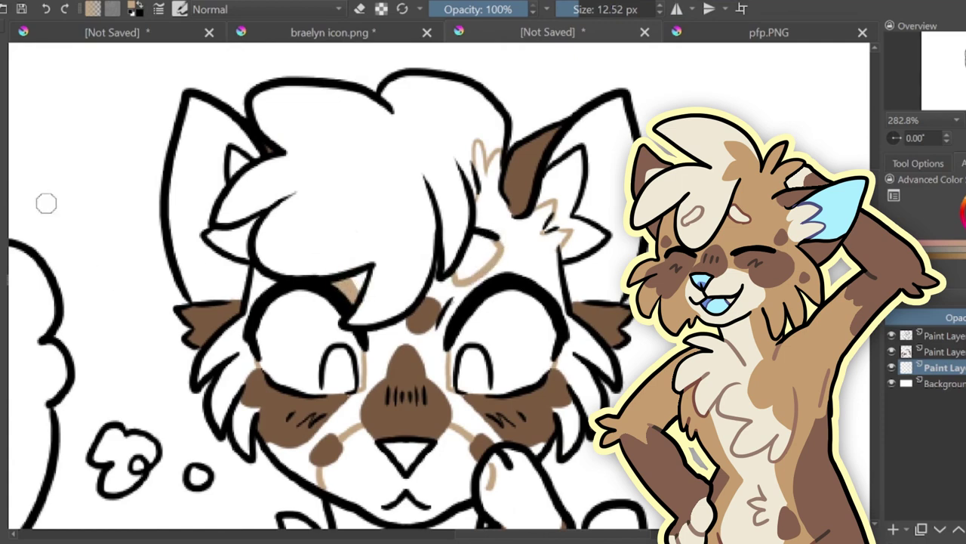
- Fill the face and both cheek fur tufts with tan, leaving the muzzle, eyes and brow marking uncoloured
click(234, 351)
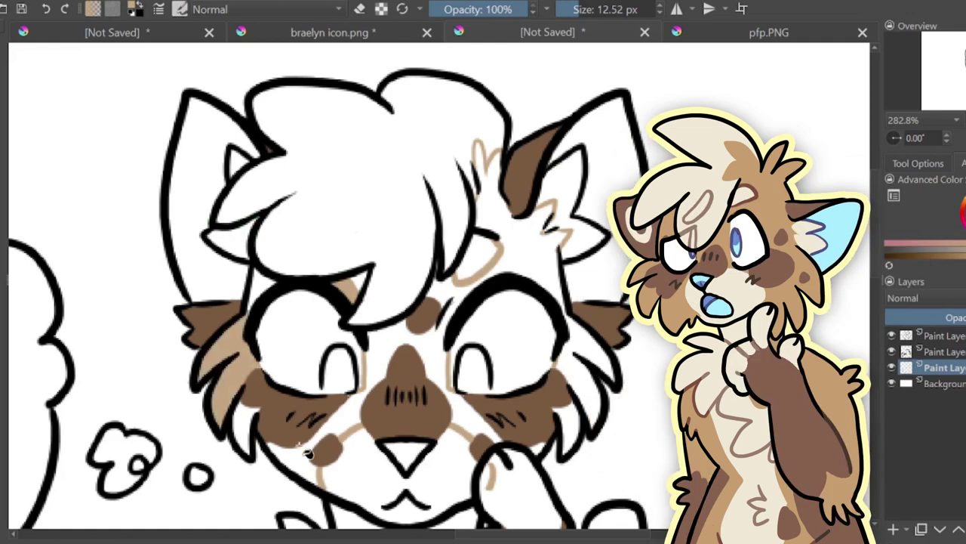
click(300, 440)
click(248, 423)
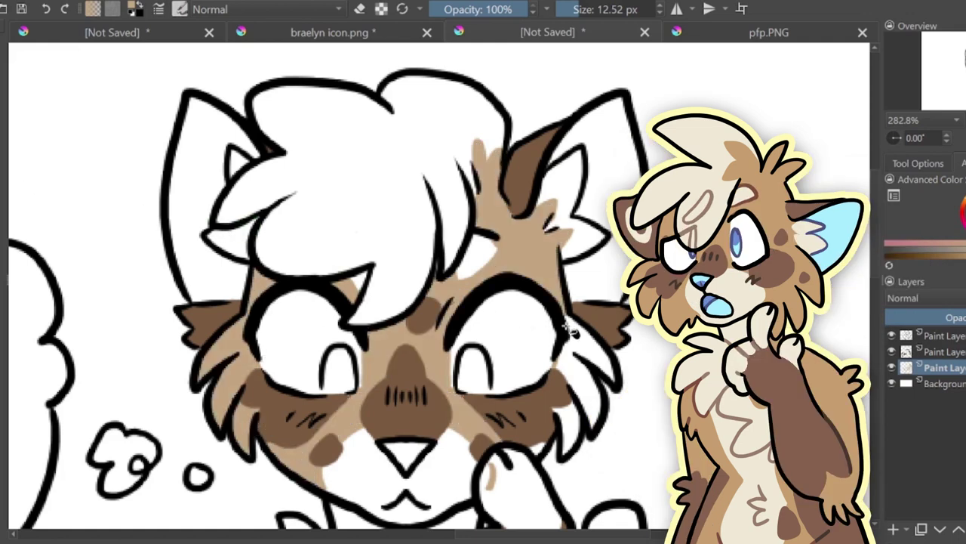
drag(589, 387, 564, 446)
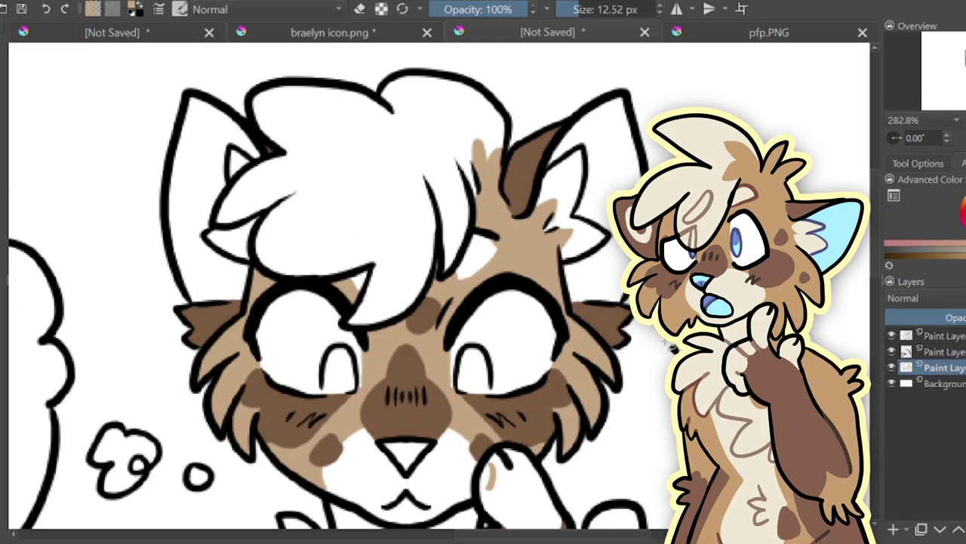
- Erase the stray tan stroke on the raised paw, and return to painting
click(359, 9)
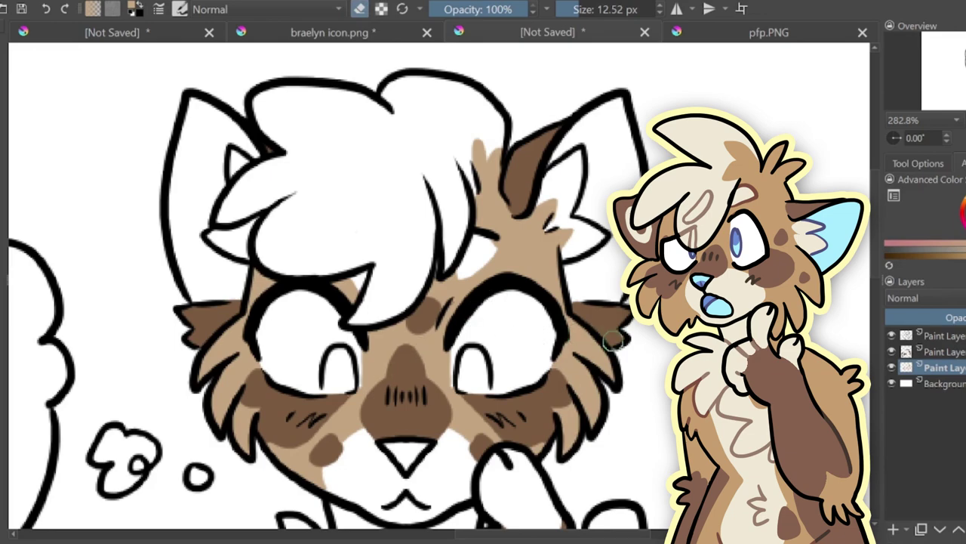
mouse_move(948, 68)
mouse_down()
mouse_move(949, 82)
mouse_move(949, 72)
mouse_up()
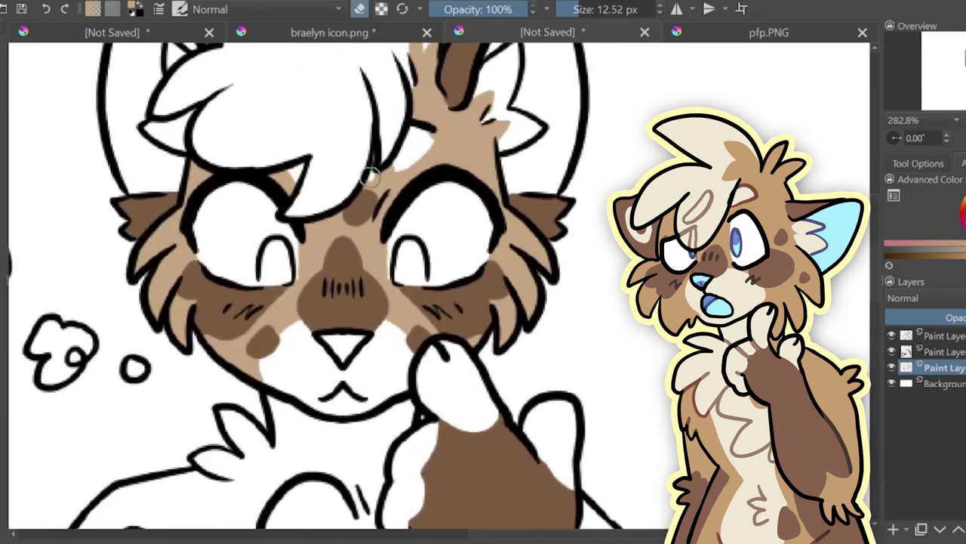
click(360, 11)
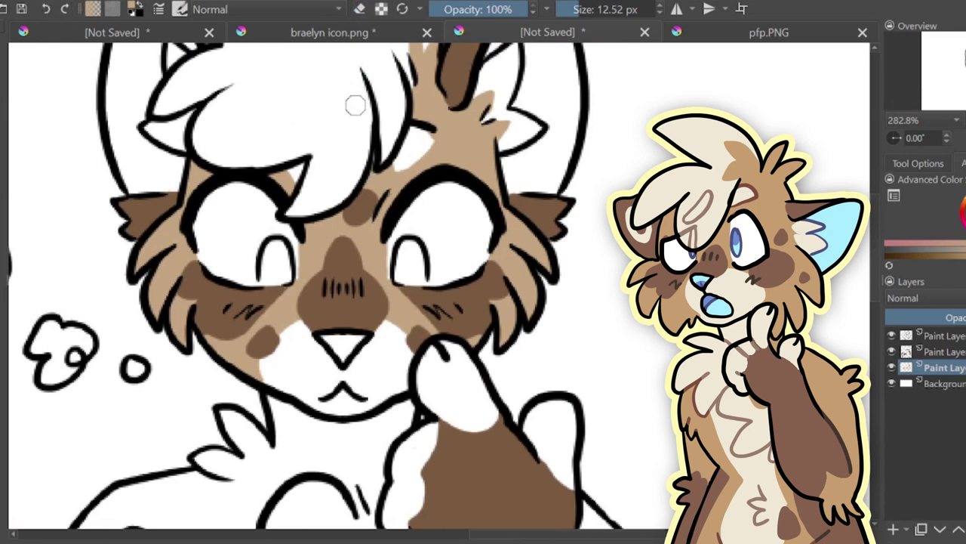
- Turn on horizontal mirroring, and draw a tan line down each side of the neck below the chin
drag(959, 64, 955, 69)
click(677, 9)
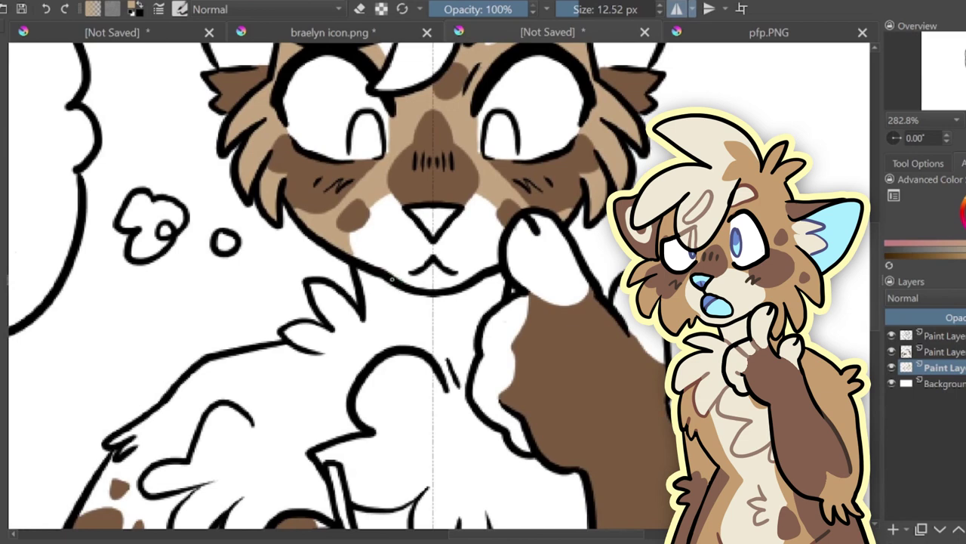
drag(395, 286, 397, 341)
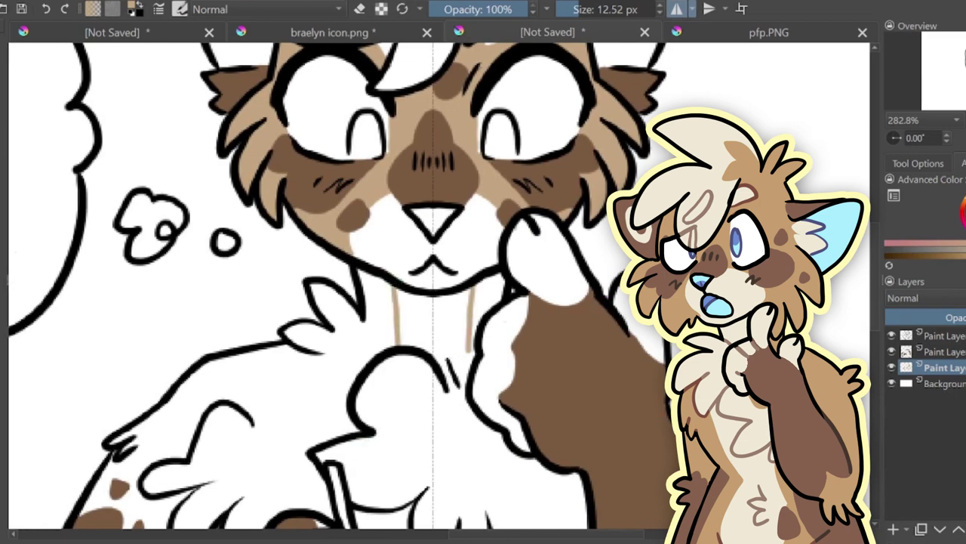
- Turn off mirroring, and draw tan fur edges along the shoulder, both sides of the chest and the side of the belly
click(677, 9)
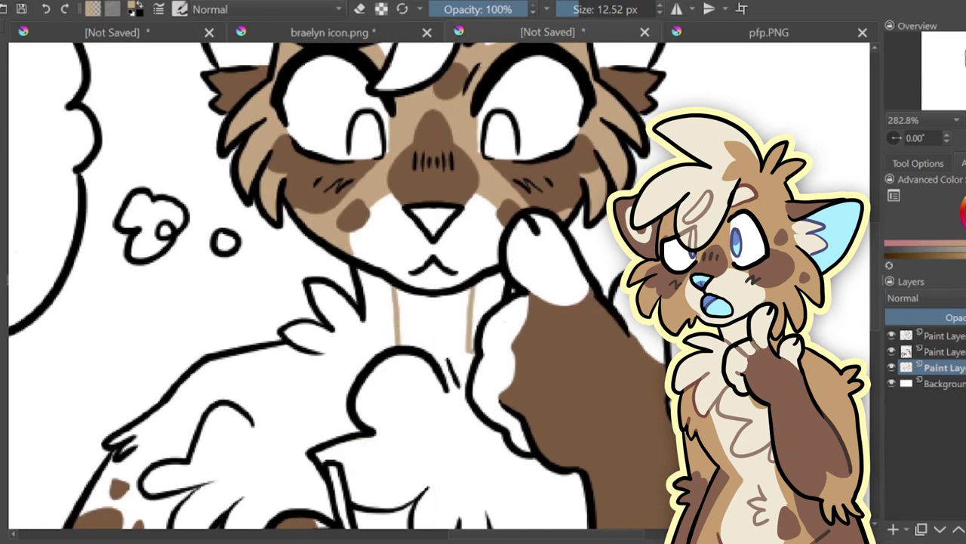
drag(450, 464, 469, 237)
mouse_move(370, 157)
mouse_down()
mouse_move(282, 156)
mouse_move(312, 197)
mouse_move(260, 204)
mouse_move(237, 268)
mouse_move(236, 291)
mouse_up()
drag(269, 263, 281, 298)
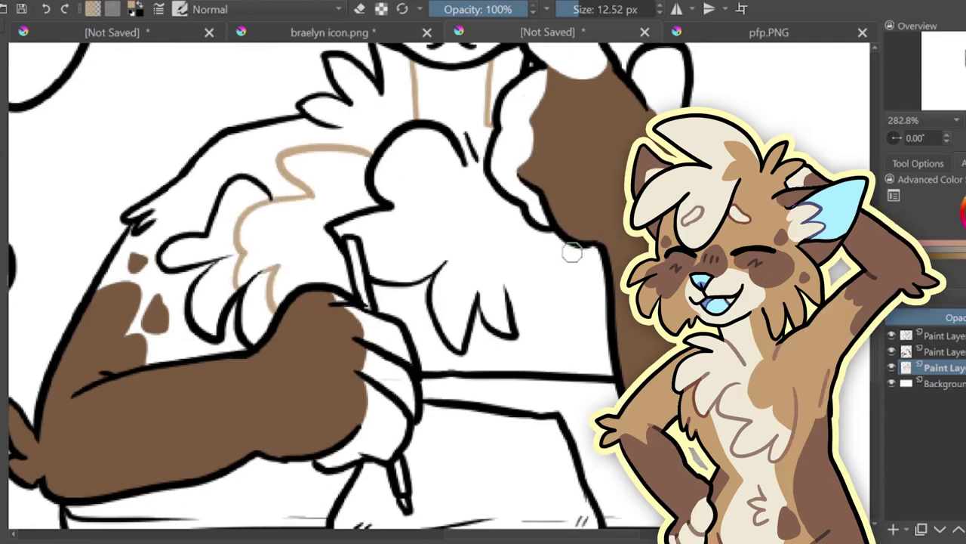
drag(477, 190, 464, 243)
drag(497, 215, 487, 253)
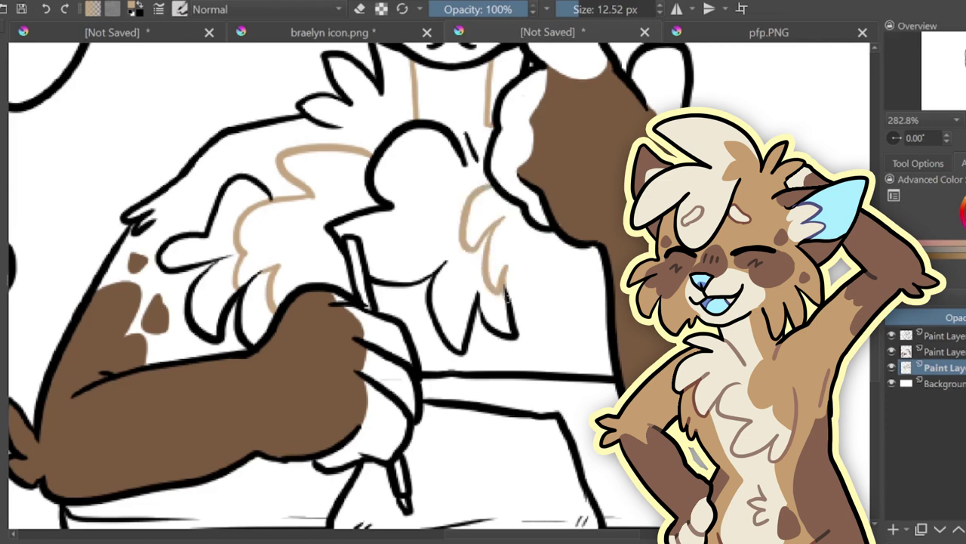
mouse_move(504, 298)
mouse_down()
mouse_move(553, 273)
mouse_move(586, 370)
mouse_up()
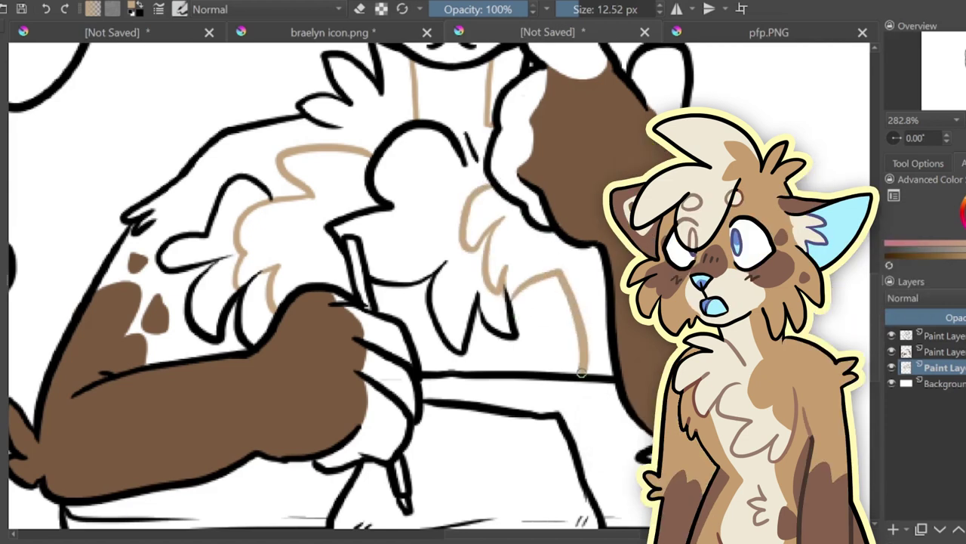
- Fill the shoulders, upper arm, shoulder fur tufts, neck sides and side of the torso with tan, leaving the chest uncoloured
click(204, 352)
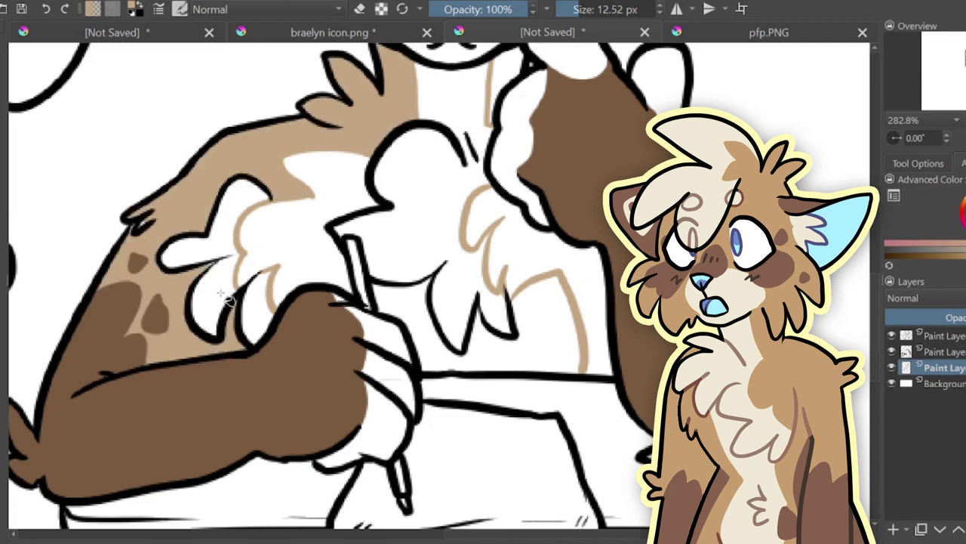
click(222, 307)
click(262, 309)
click(552, 201)
click(516, 74)
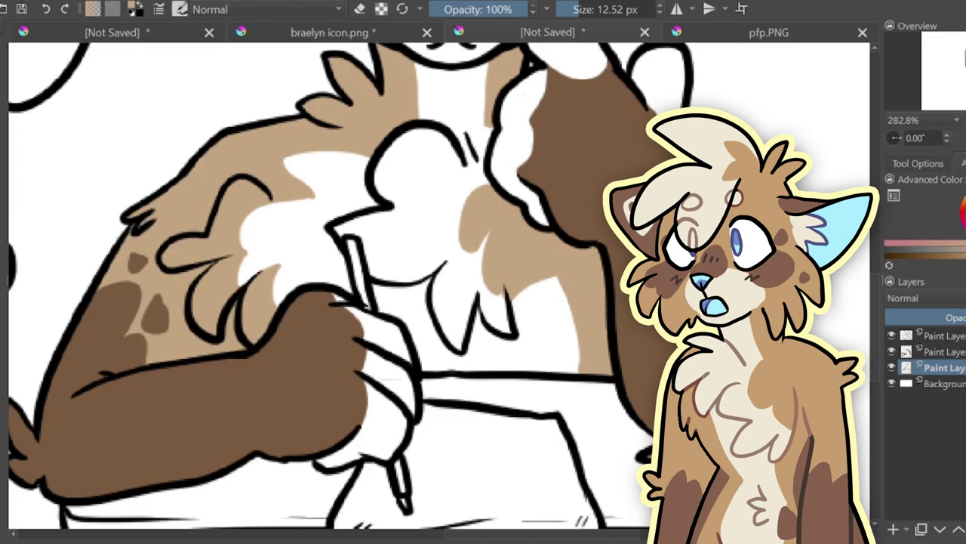
- Fill both thighs below the desk with tan around their brown patches
key(ctrl+minus)
key(ctrl+minus)
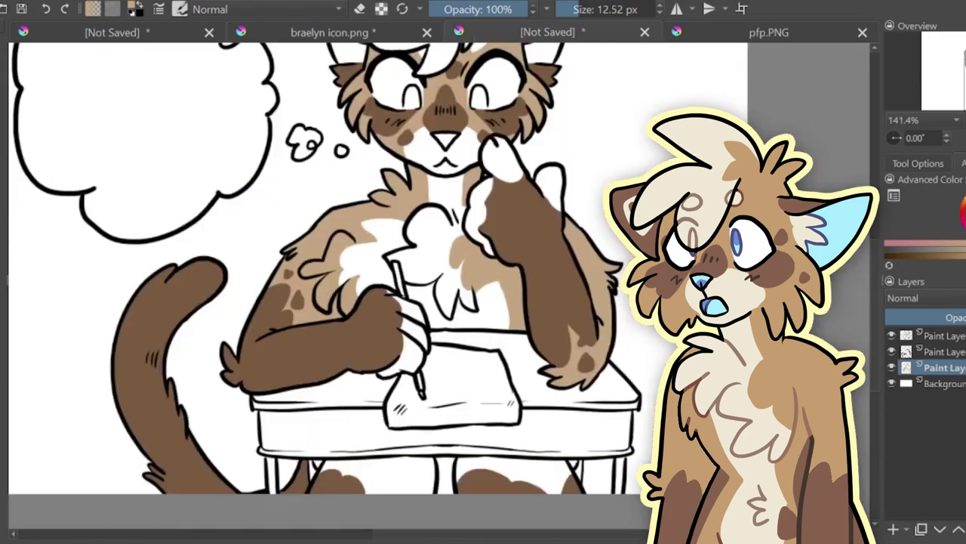
key(ctrl+plus)
drag(439, 317, 419, 99)
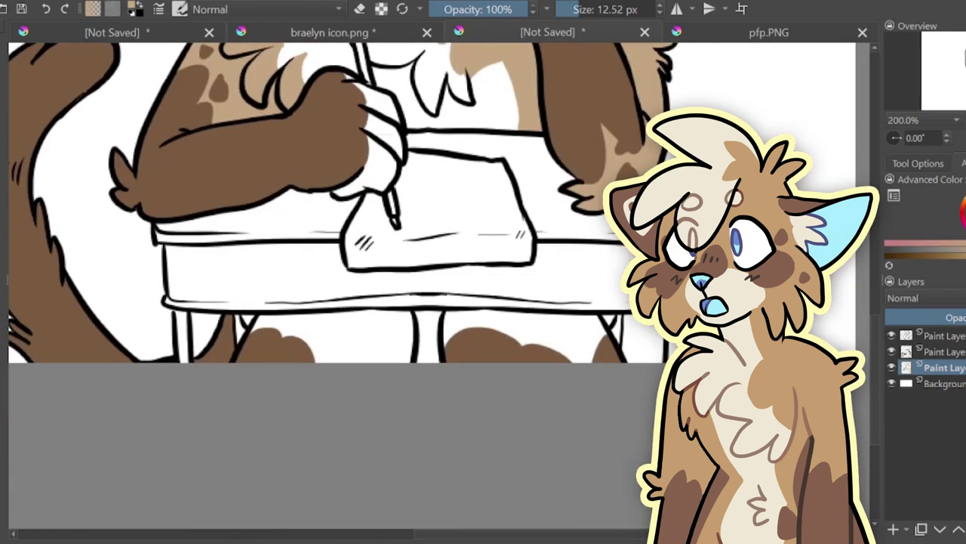
click(342, 338)
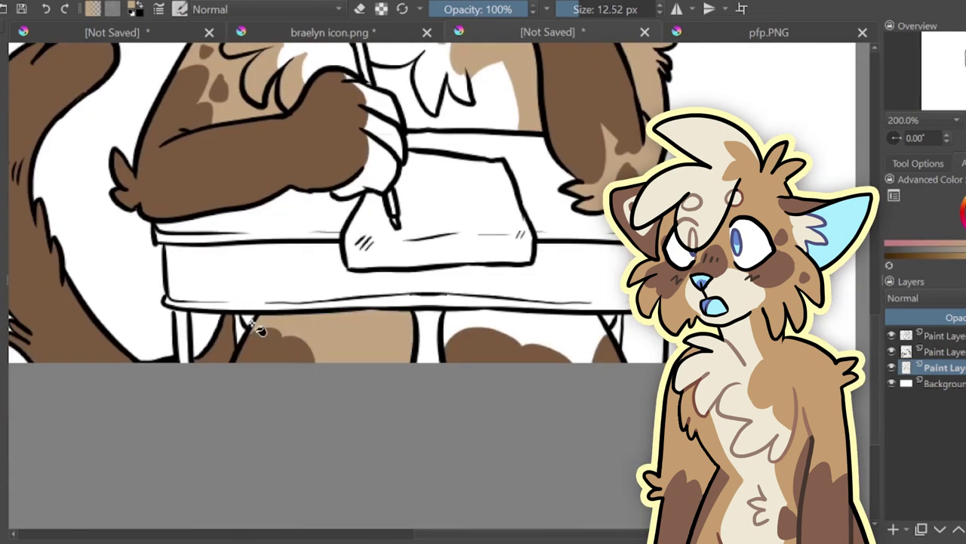
click(511, 332)
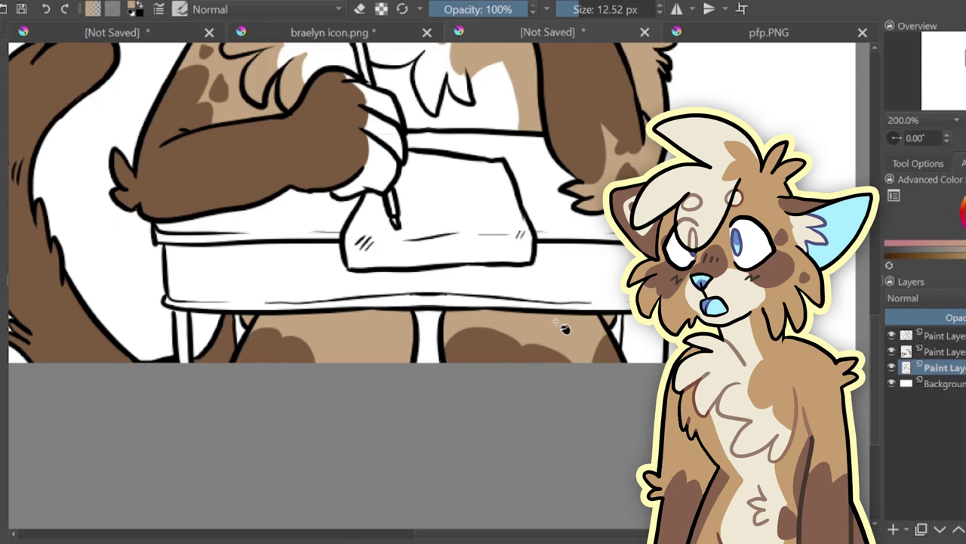
- Add a paint layer directly above the background, and fill the gaps between and beside the thighs with dark blue
click(949, 384)
click(894, 529)
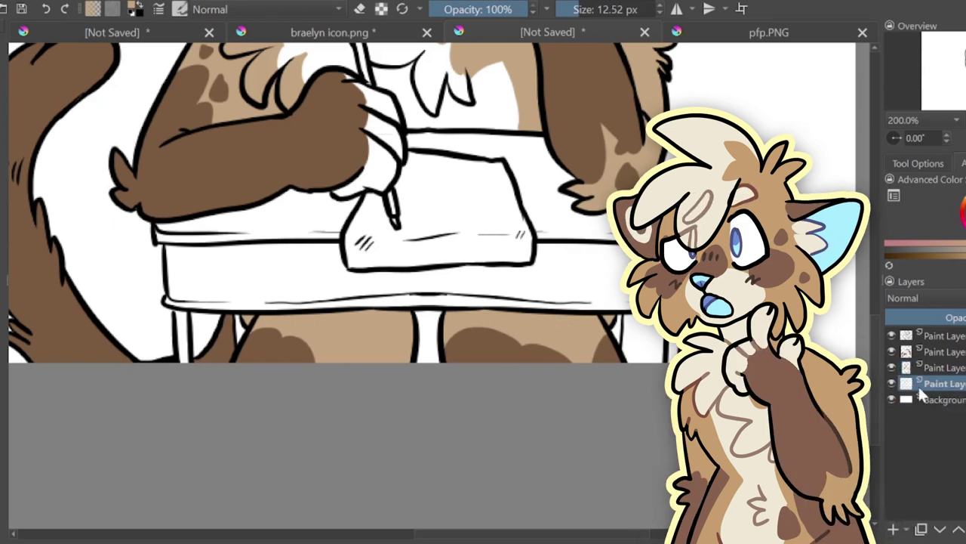
key(d)
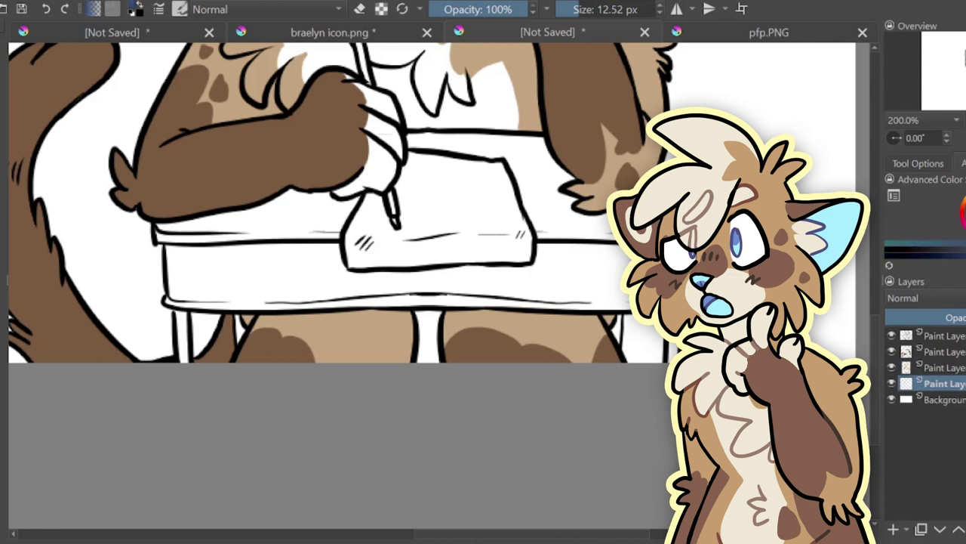
click(438, 336)
click(240, 332)
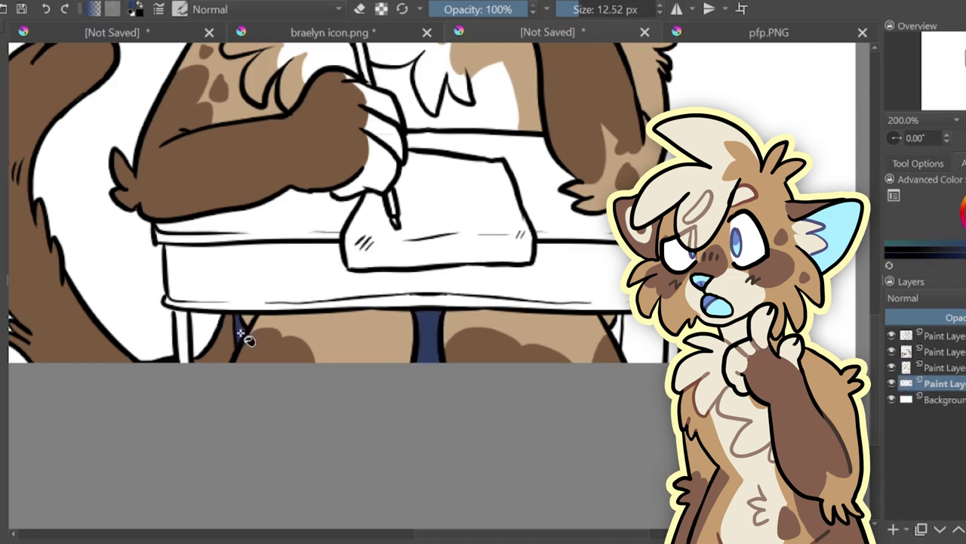
click(615, 332)
- Fill the desk legs with light grey and the desk's front panel with a darker grey
key(x)
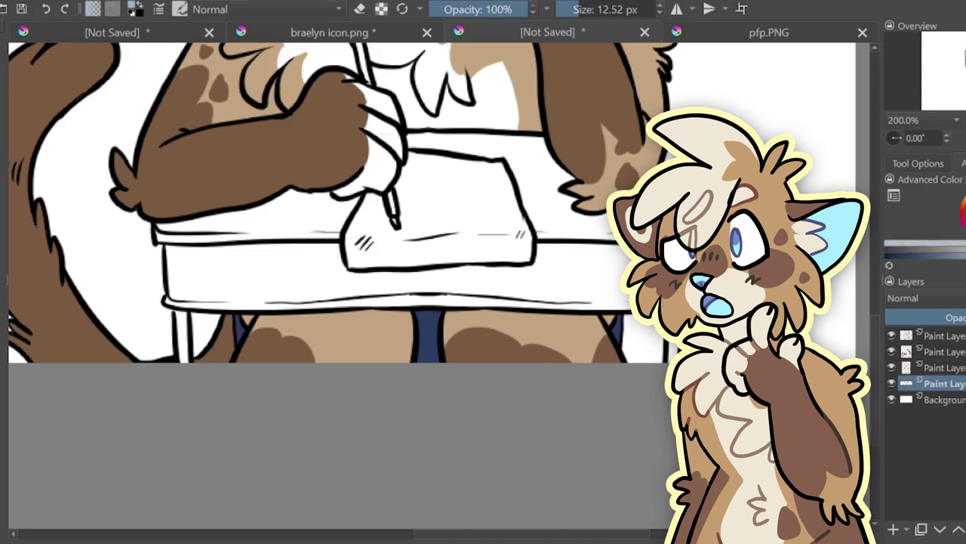
click(183, 336)
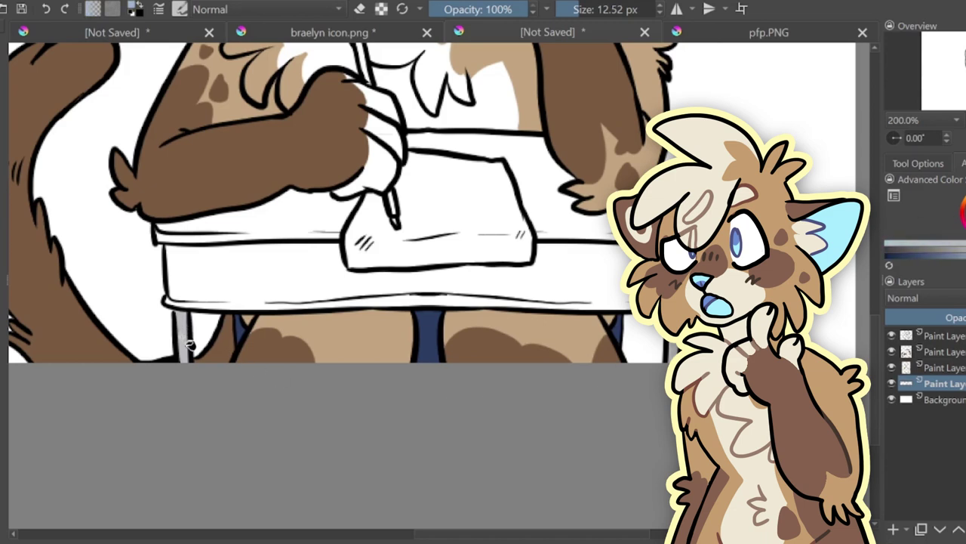
drag(963, 204, 965, 219)
click(601, 283)
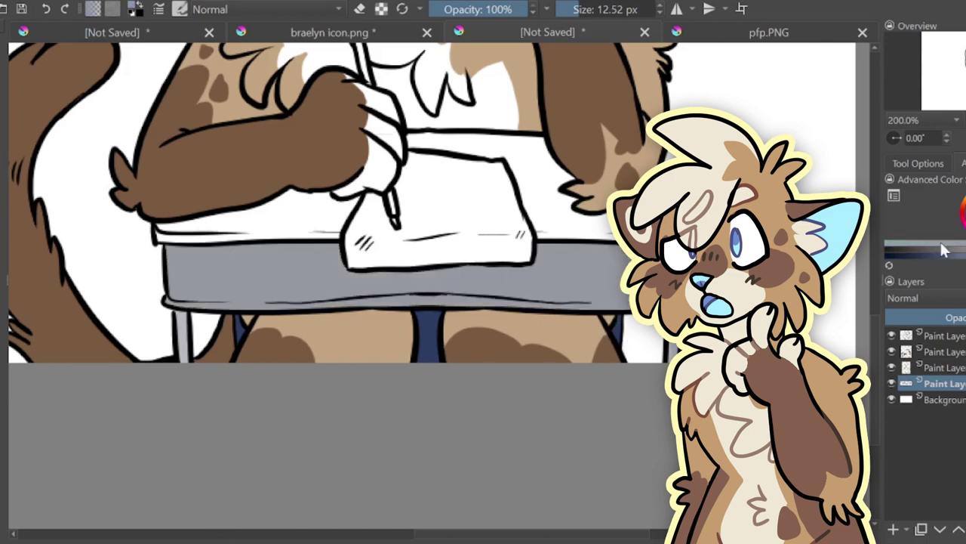
- Fill the desktop with dark brown on both sides of the paper, leaving the paper white
key(x)
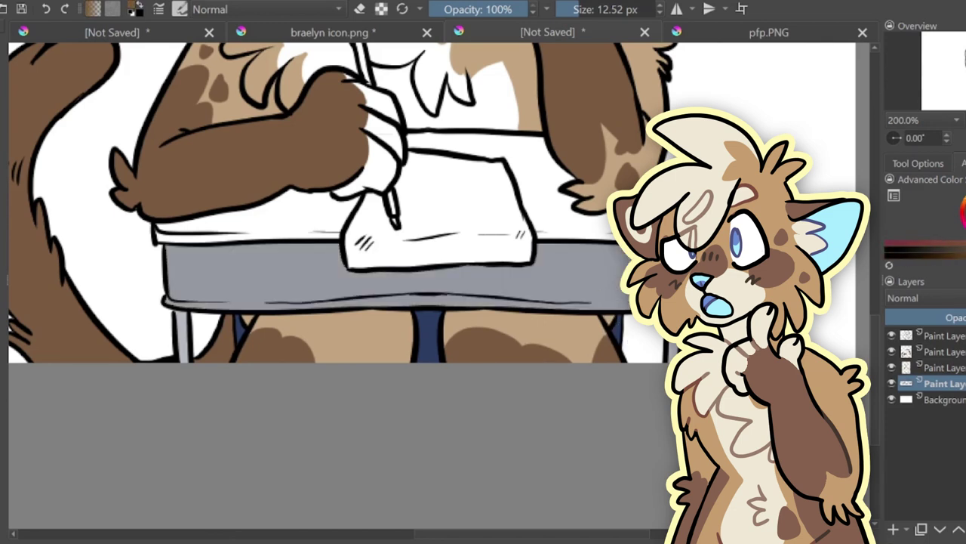
click(562, 221)
click(338, 222)
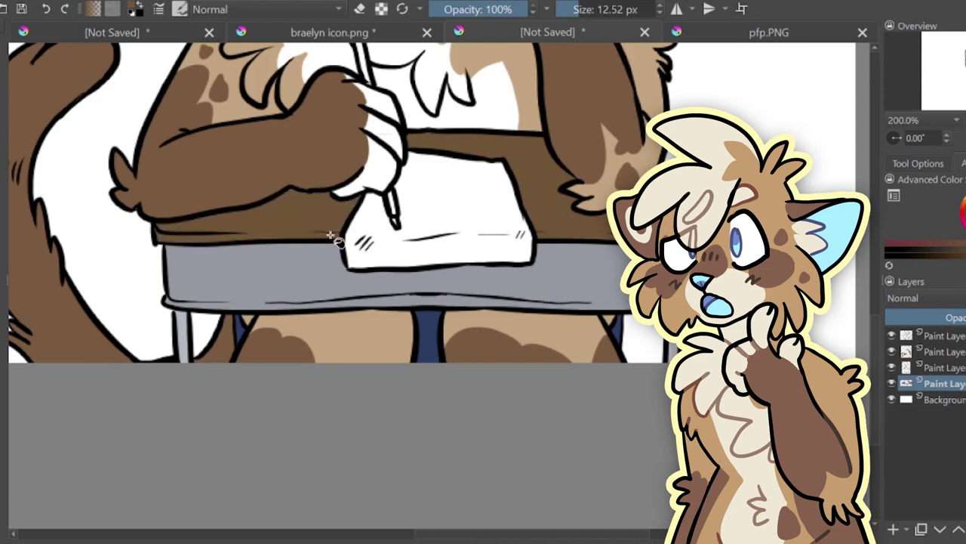
- Colour the pencil with a yellow shaft, a pink eraser and a grey metal band
key(x)
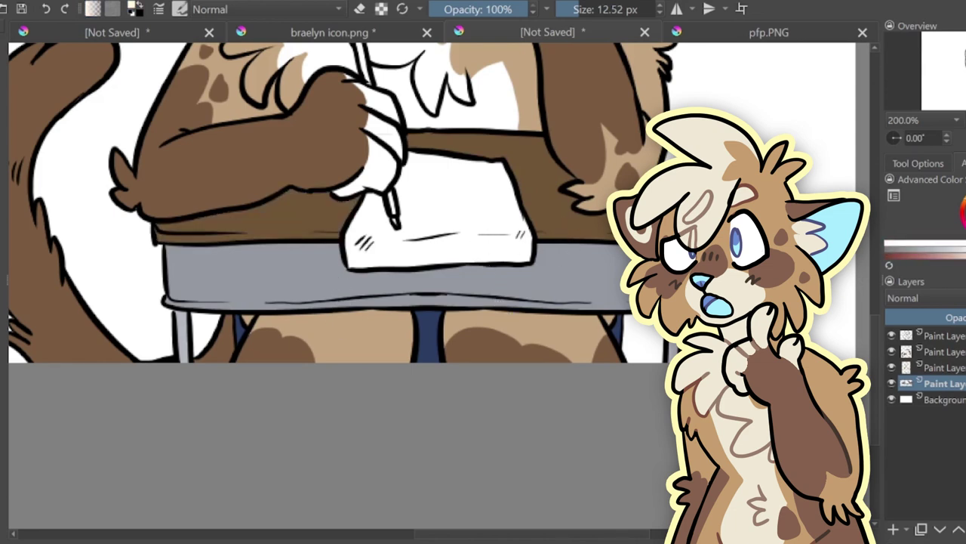
click(963, 213)
click(367, 75)
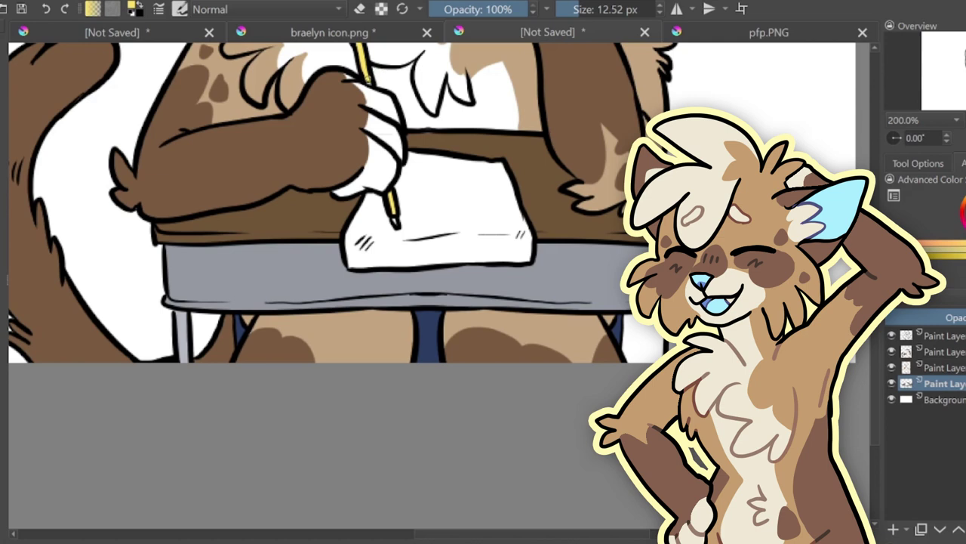
drag(396, 225, 414, 340)
click(964, 210)
click(963, 226)
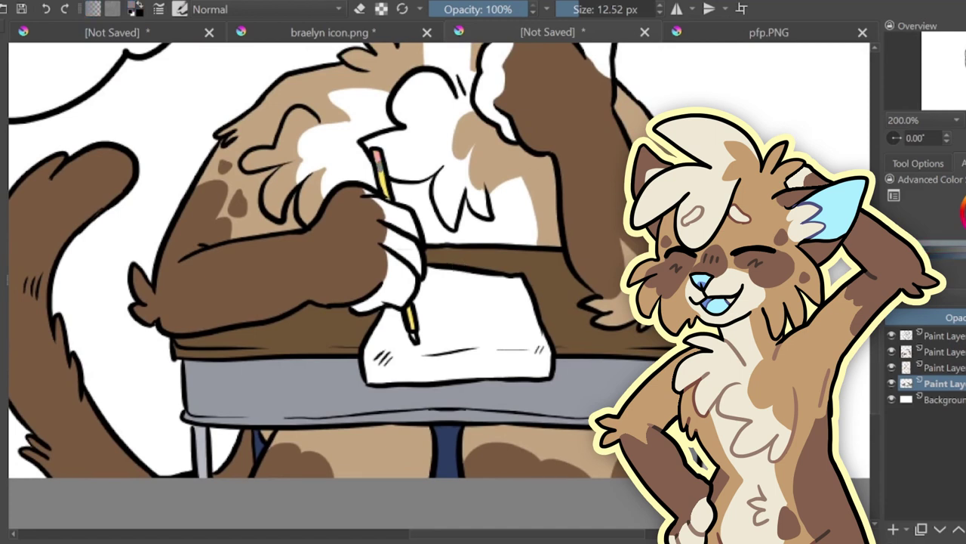
click(962, 221)
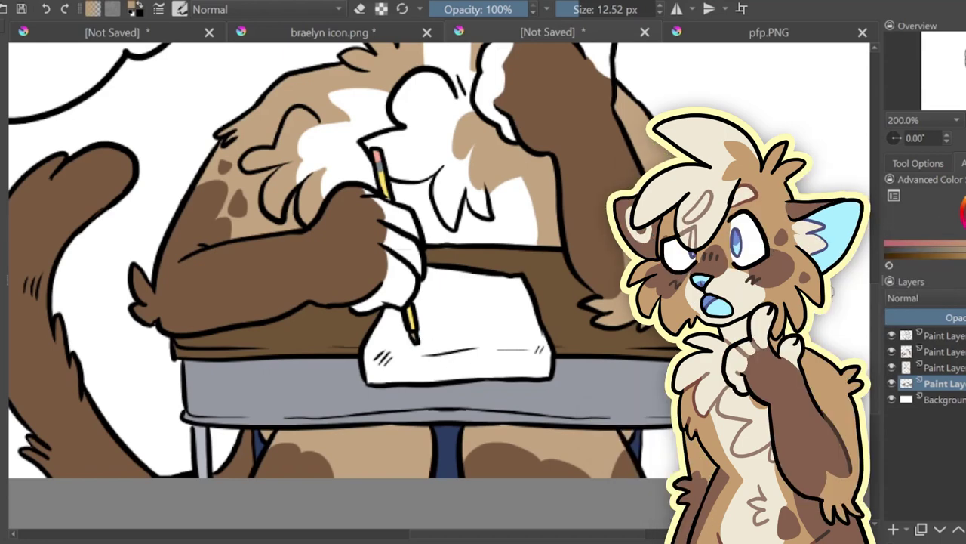
- Add another paint layer directly above the background, and sample the cream hair colour from pfp.PNG
key(ctrl+minus)
key(ctrl+minus)
key(ctrl+plus)
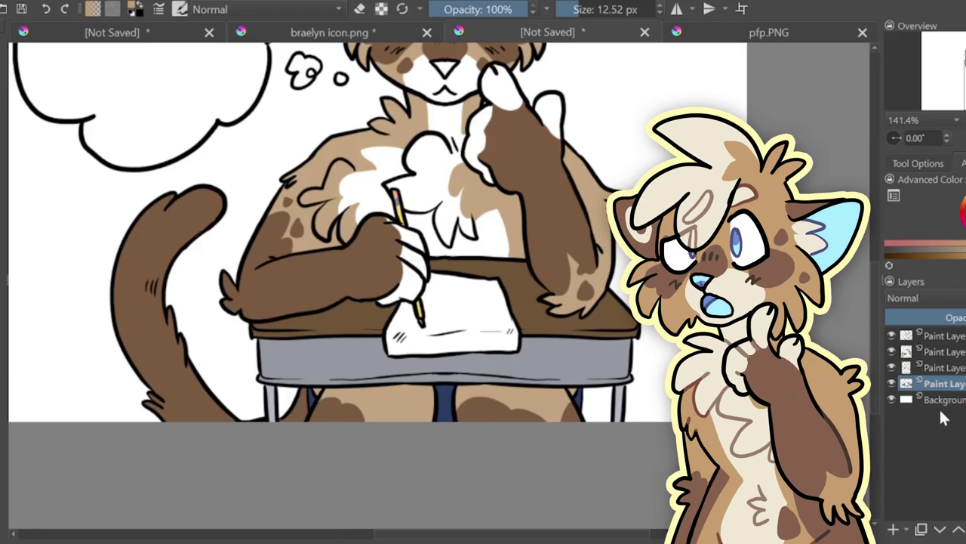
click(944, 400)
click(765, 35)
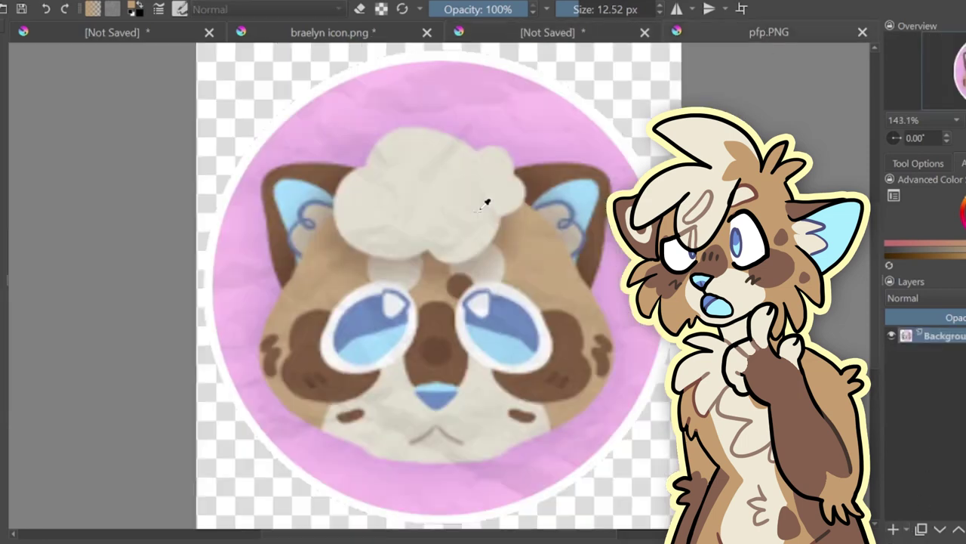
click(608, 35)
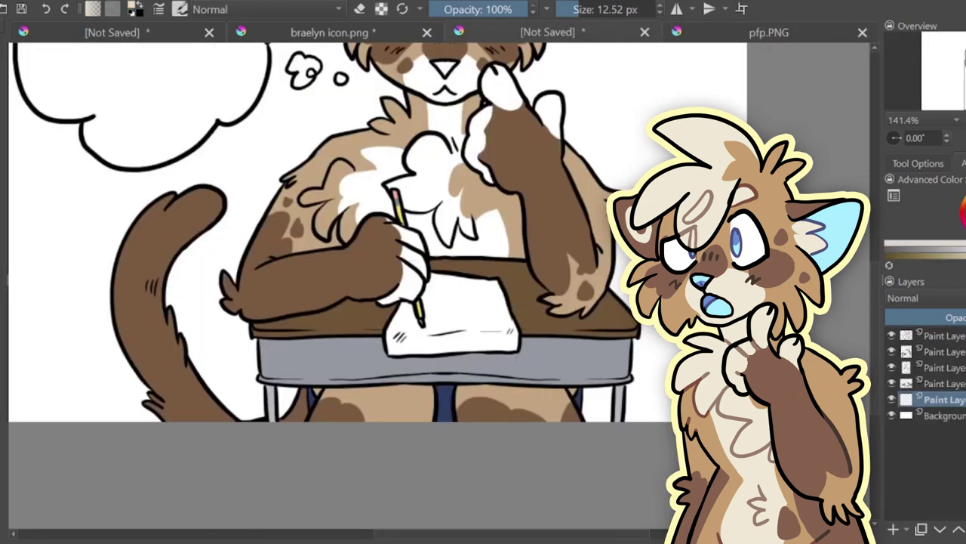
- Fill the neck, chest and shoulder fur with the sampled greyish cream
click(484, 242)
click(449, 193)
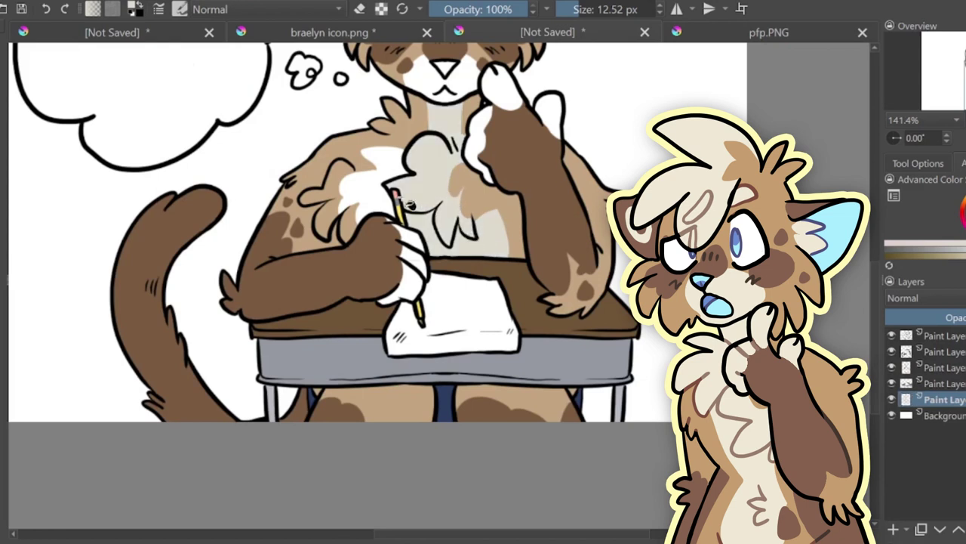
click(379, 184)
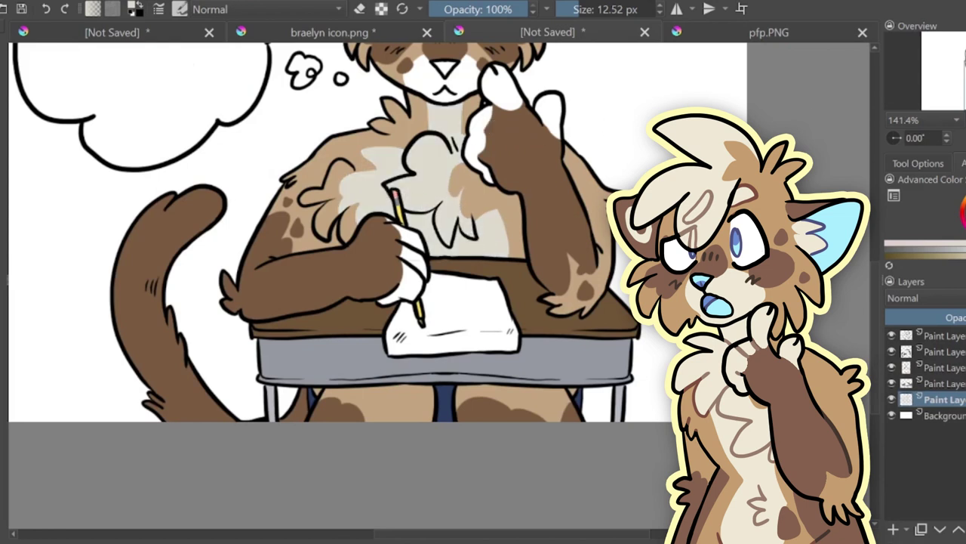
- Fill the neck, chest, shoulder fur, both paws and muzzle with a lighter, warmer cream
click(450, 195)
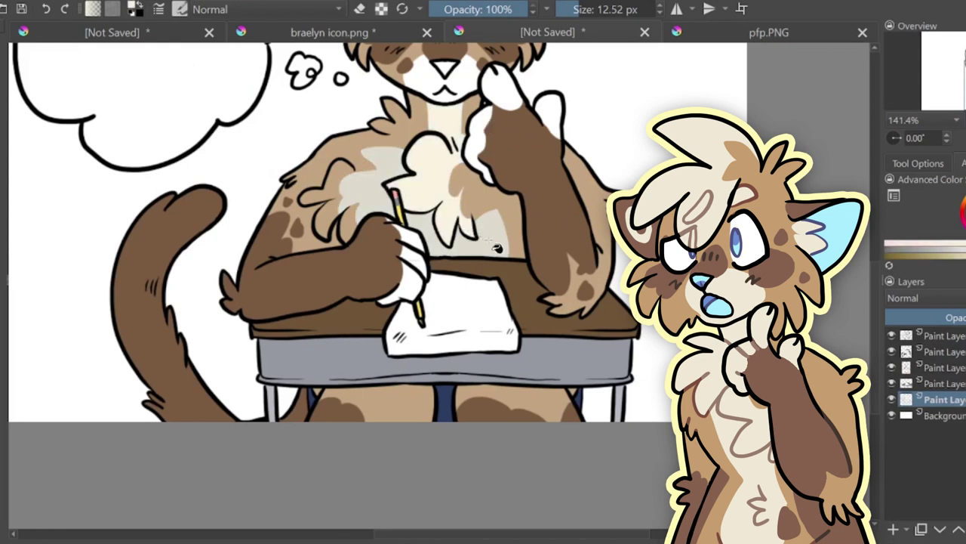
click(487, 243)
click(385, 198)
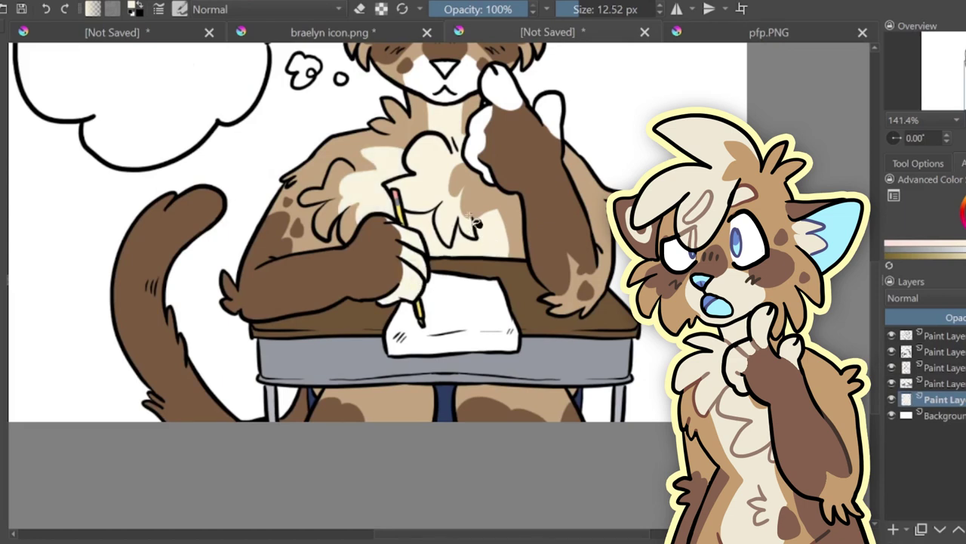
click(556, 118)
click(469, 81)
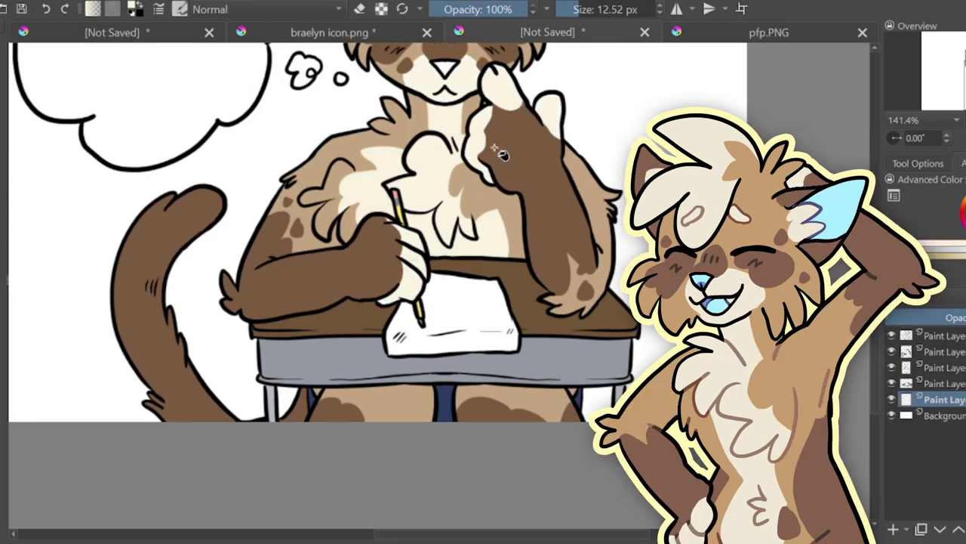
- Fill the brow marking, the hair and the inner-ear fur tufts with the same light cream
drag(899, 72, 900, 62)
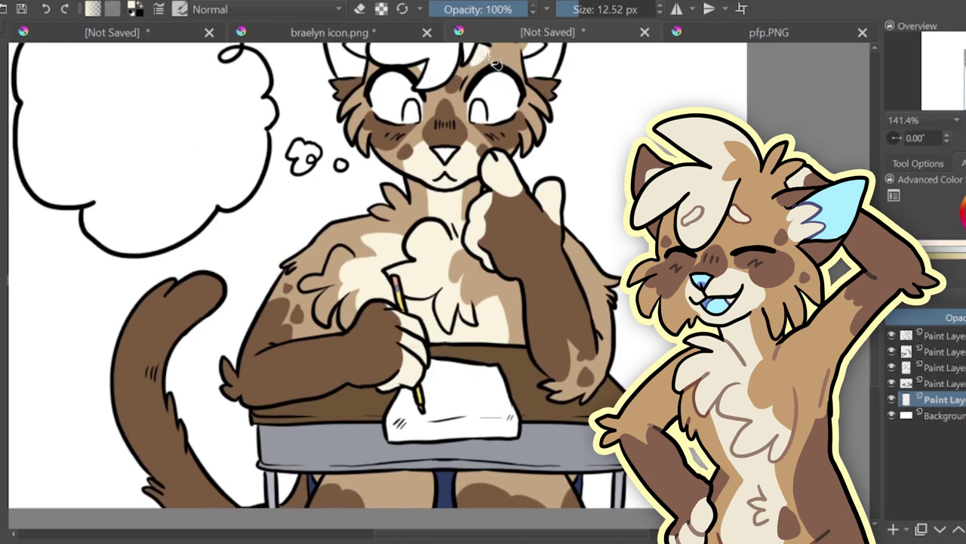
click(429, 61)
drag(960, 65, 957, 58)
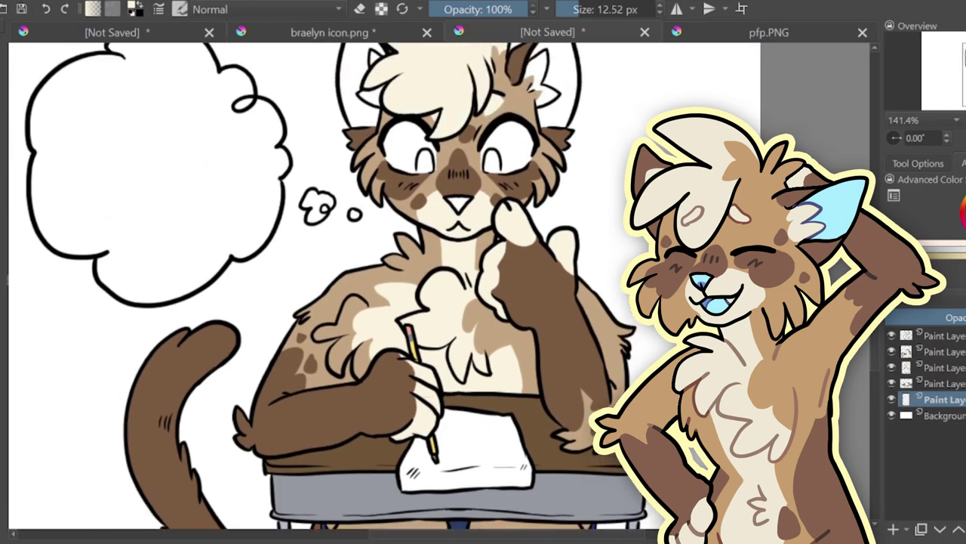
click(545, 94)
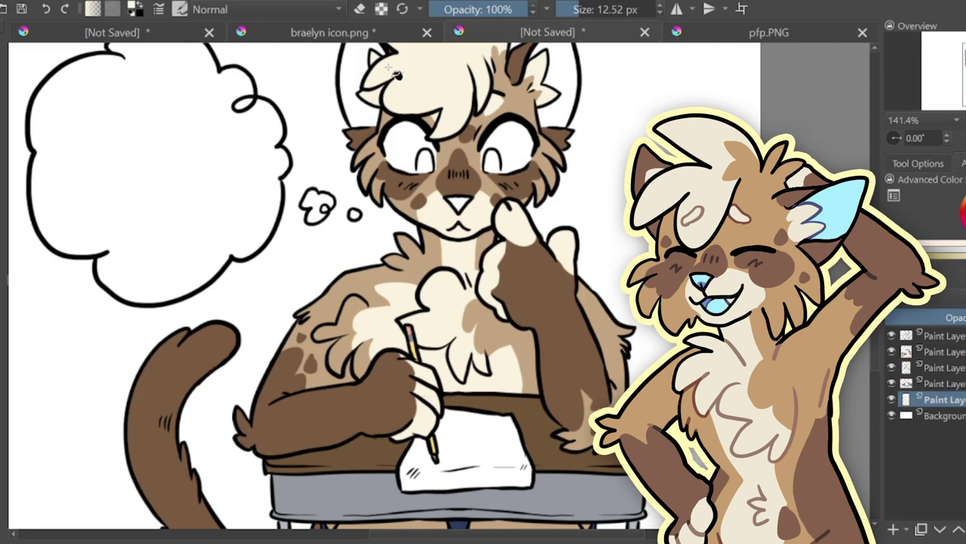
- Sample the light blue from pfp.PNG, and fill the nose and both inner ears with it
click(785, 36)
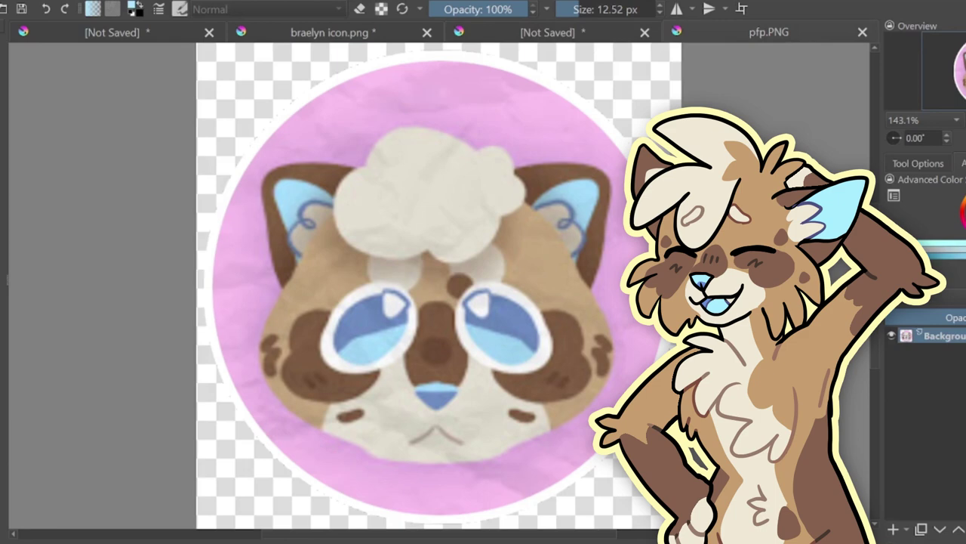
click(624, 35)
click(435, 167)
click(46, 9)
click(461, 202)
click(360, 95)
click(553, 98)
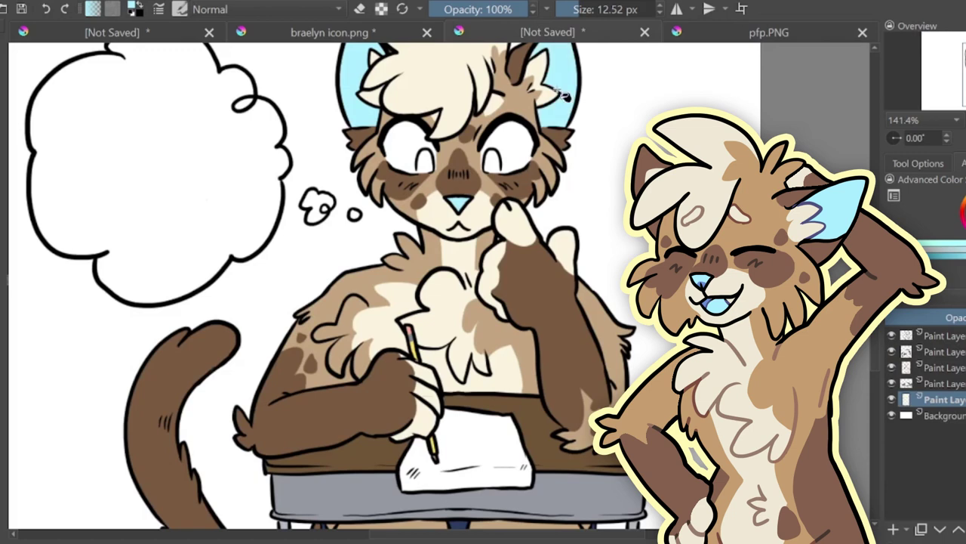
- Fill both irises with the light blue, using horizontal mirroring for the fills and switching it off again
click(683, 9)
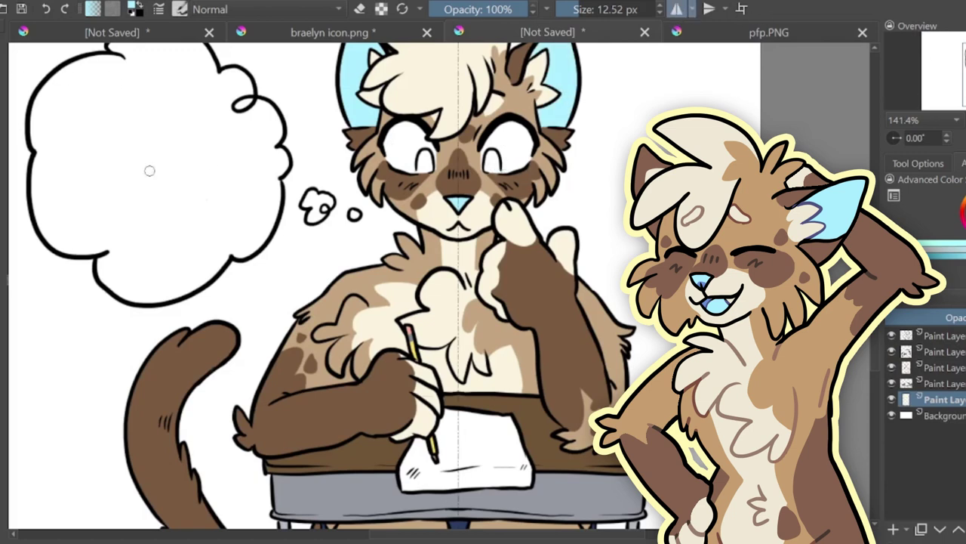
click(426, 163)
click(497, 165)
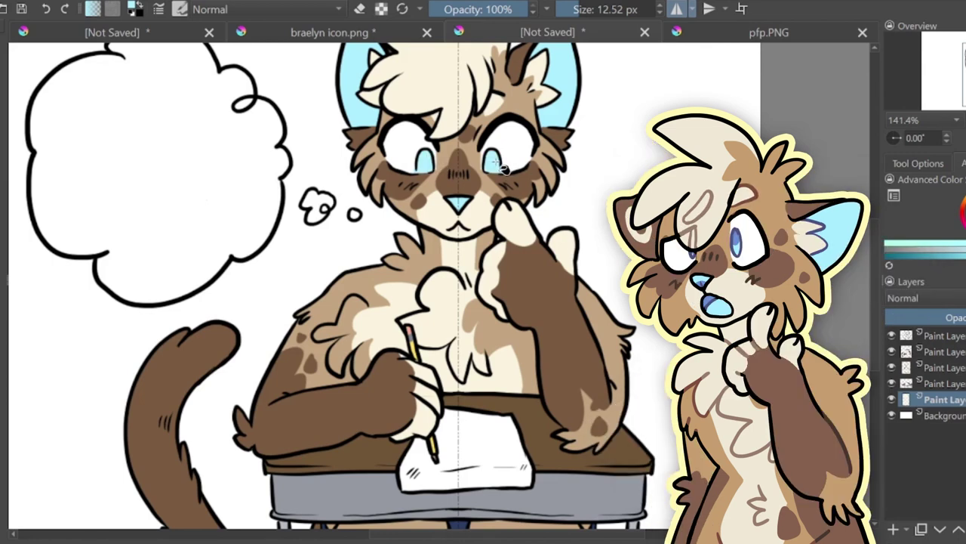
click(678, 11)
- Add a new paint layer and draw a red vertical margin line near the paper's right edge
key(ctrl+minus)
key(ctrl+minus)
key(ctrl+plus)
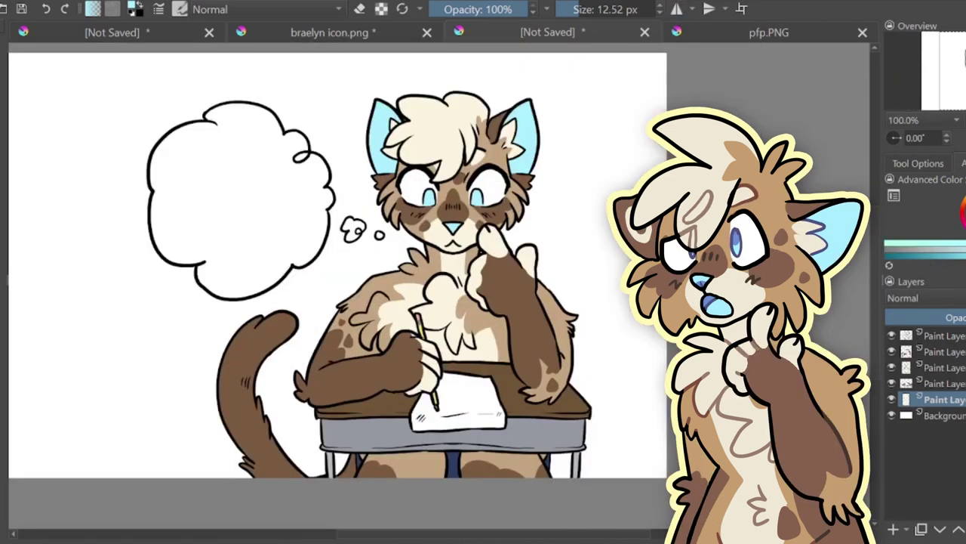
key(Insert)
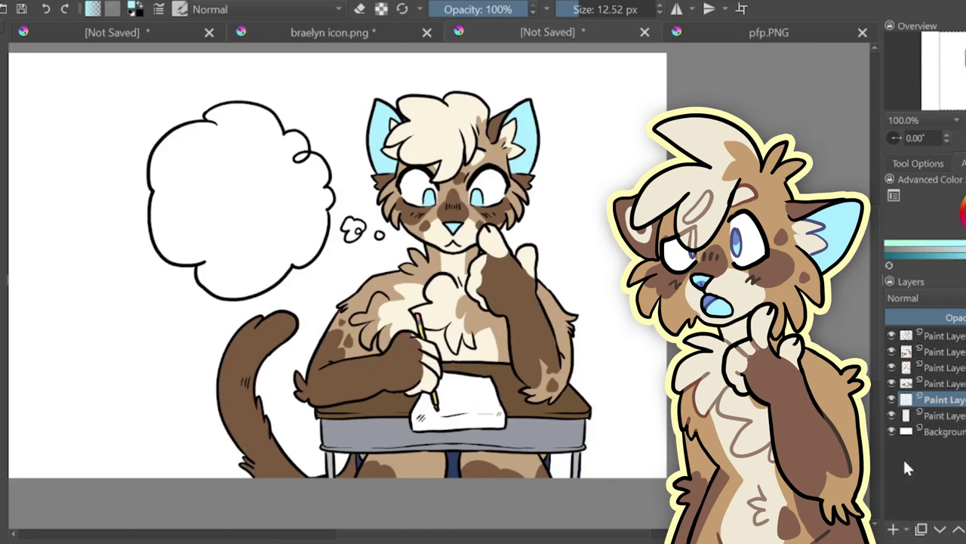
key(ctrl+plus)
key(ctrl+plus)
drag(441, 290, 386, 171)
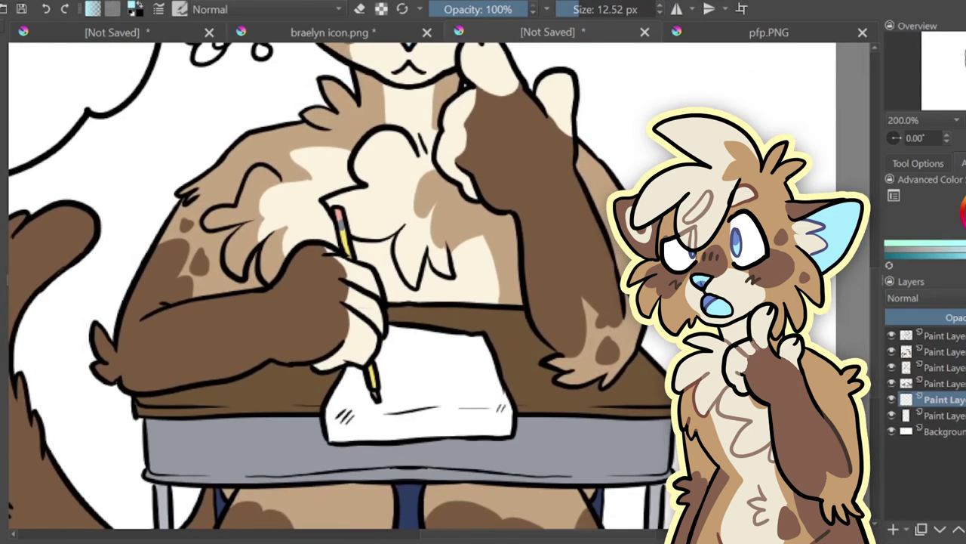
click(963, 216)
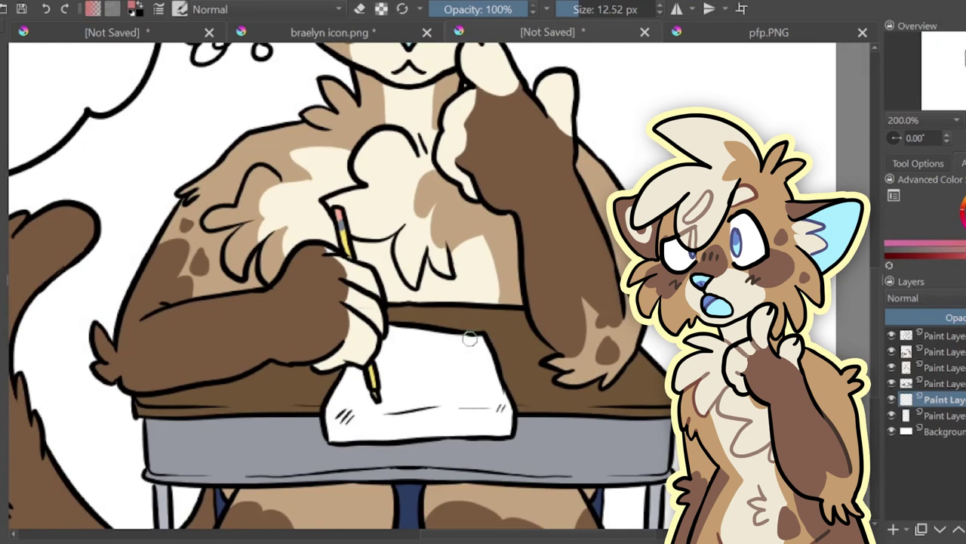
drag(485, 406, 495, 406)
- Draw blue ruled lines across the paper on a new layer, move it one place down the stack, and erase the overlap on the paw
click(944, 367)
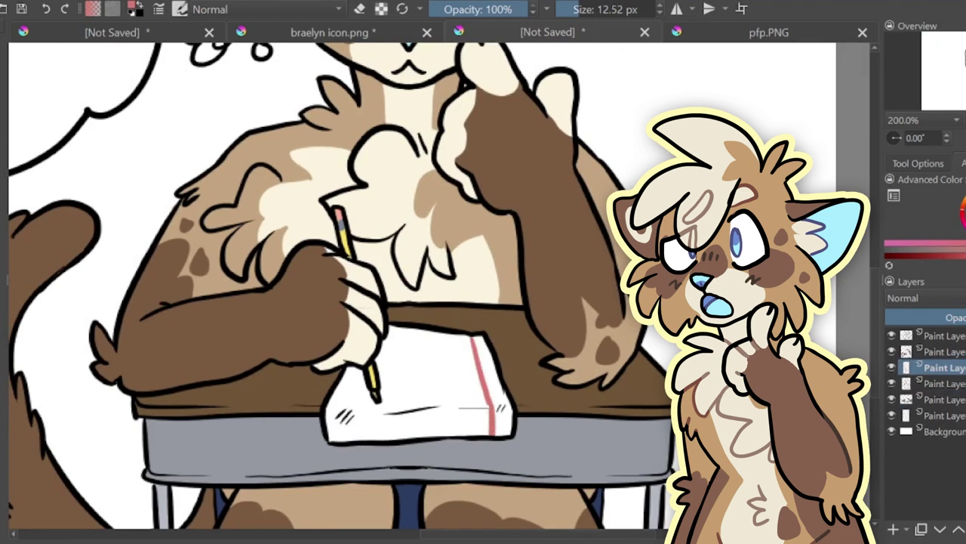
click(895, 529)
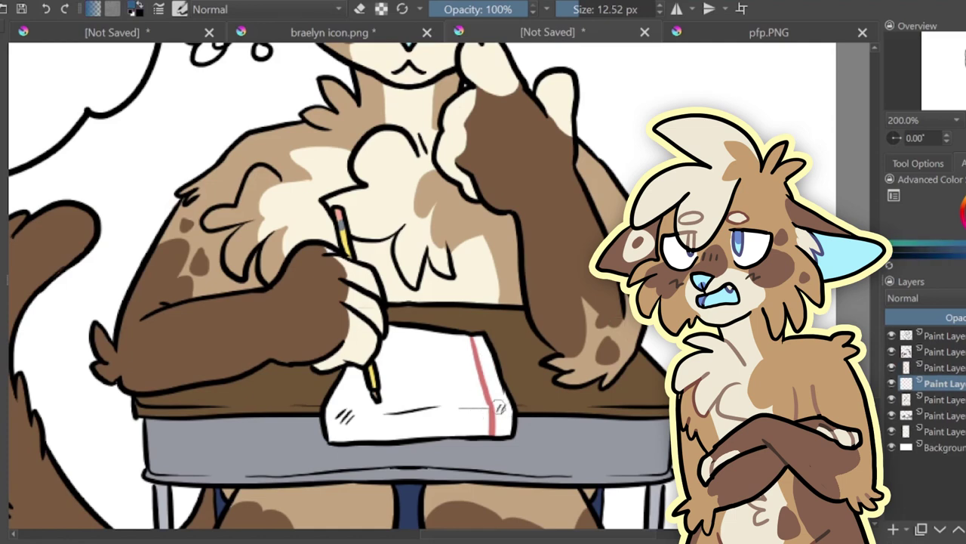
drag(497, 401, 329, 402)
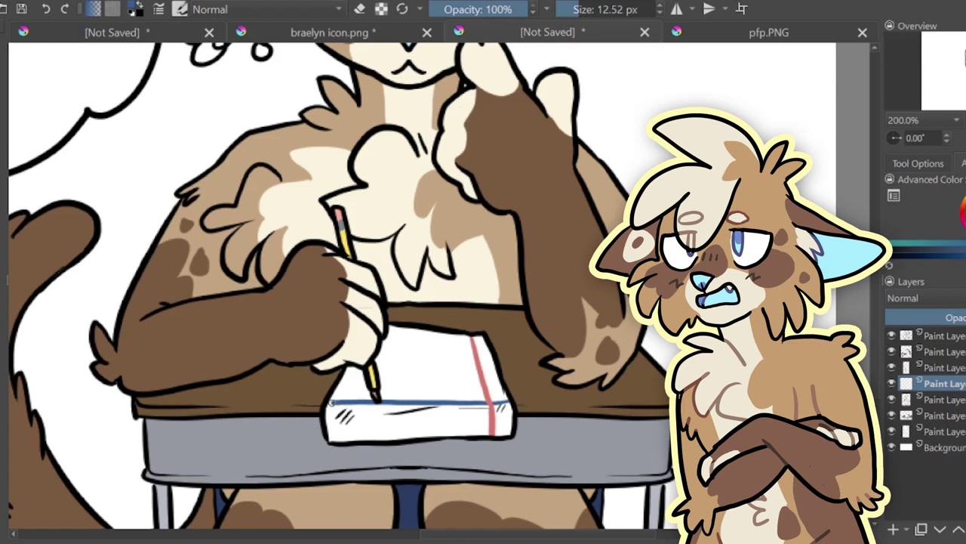
drag(506, 392, 335, 392)
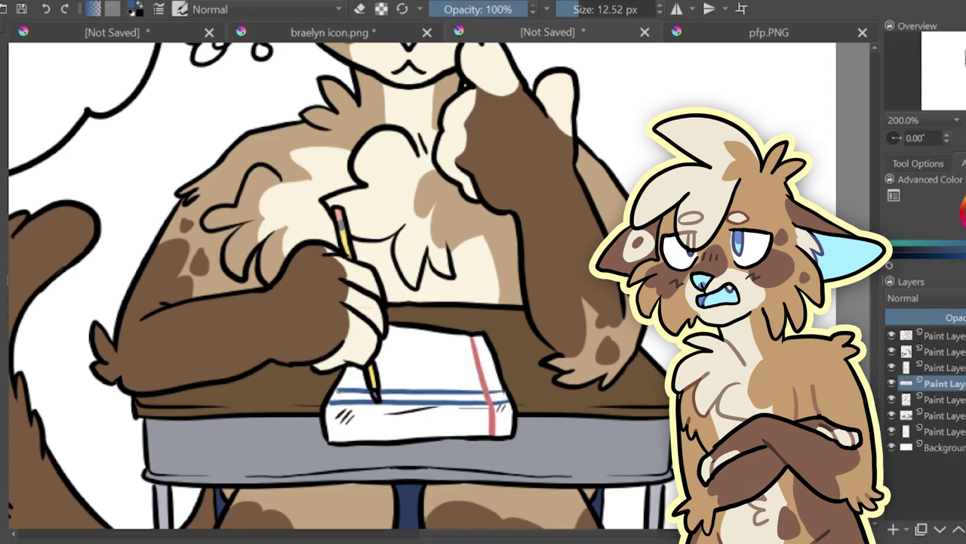
drag(499, 379, 352, 378)
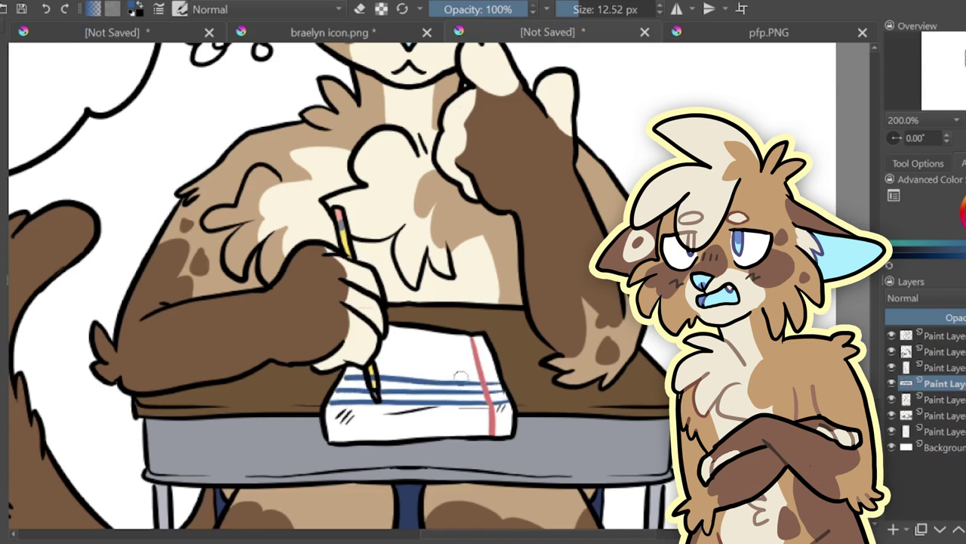
drag(494, 368, 359, 360)
mouse_move(495, 356)
mouse_down()
mouse_move(376, 345)
mouse_move(491, 349)
mouse_move(381, 335)
mouse_up()
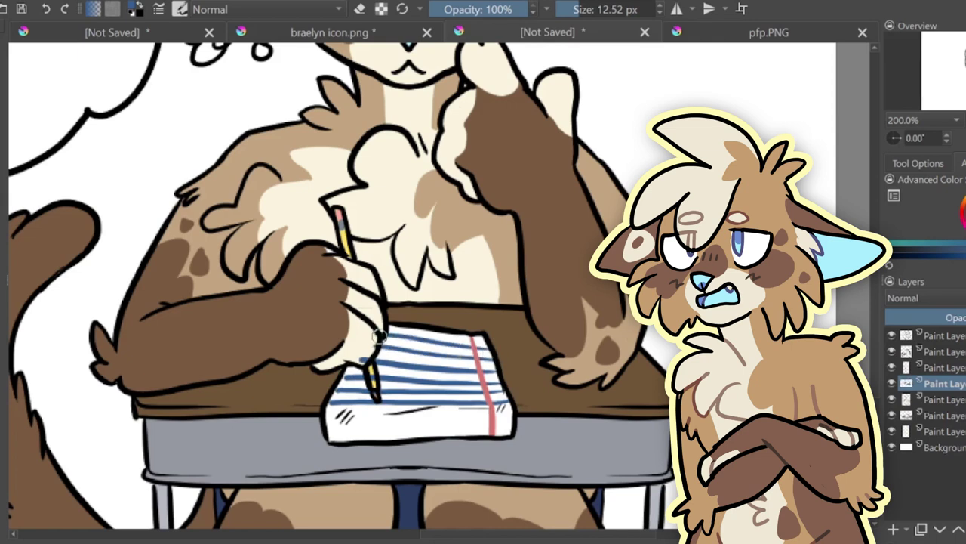
mouse_move(950, 386)
mouse_down()
mouse_move(954, 427)
mouse_move(953, 408)
mouse_up()
click(359, 9)
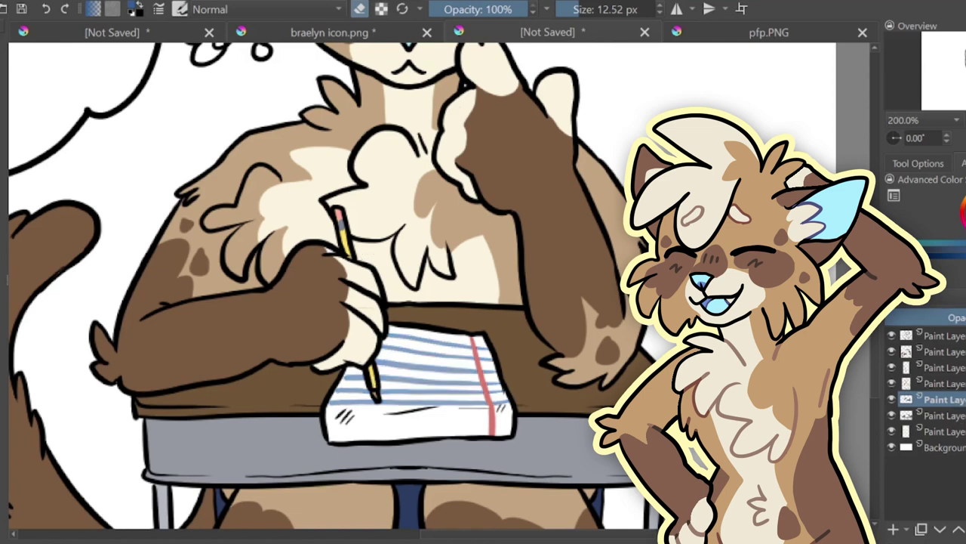
- Merge all the colour layers one after another into a single layer between the line art and the background
scroll(439, 280, down, 3)
scroll(440, 281, up, 1)
drag(440, 280, 522, 362)
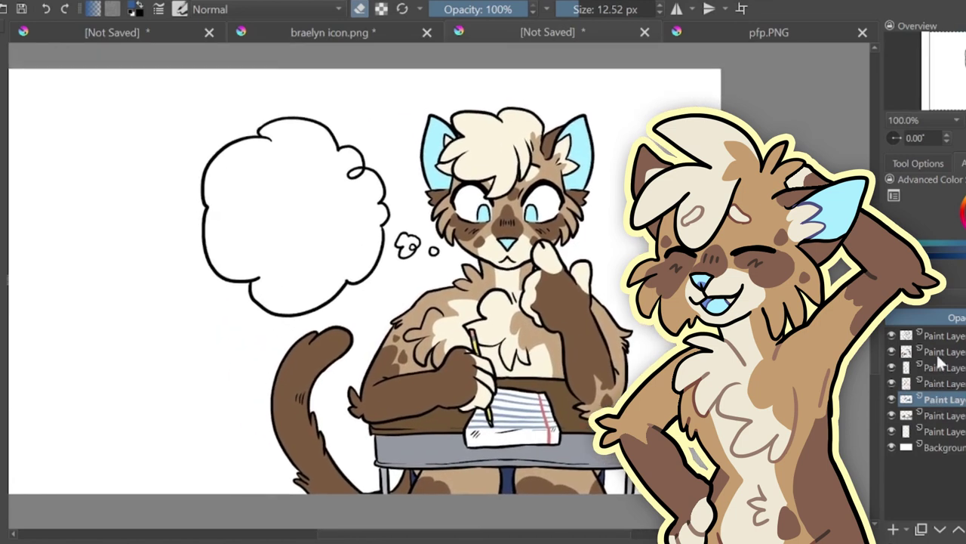
key(ctrl+e)
click(937, 384)
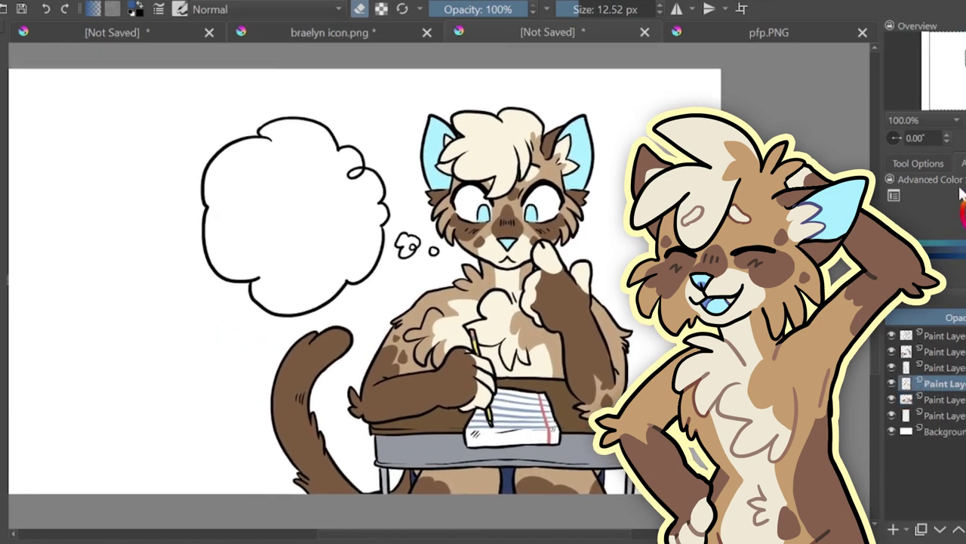
key(ctrl+e)
click(892, 399)
click(891, 398)
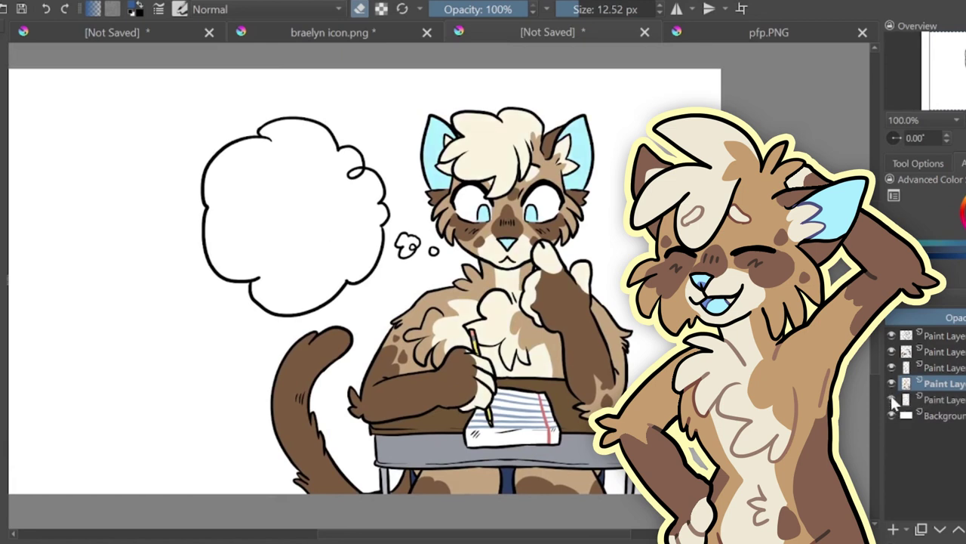
key(ctrl+e)
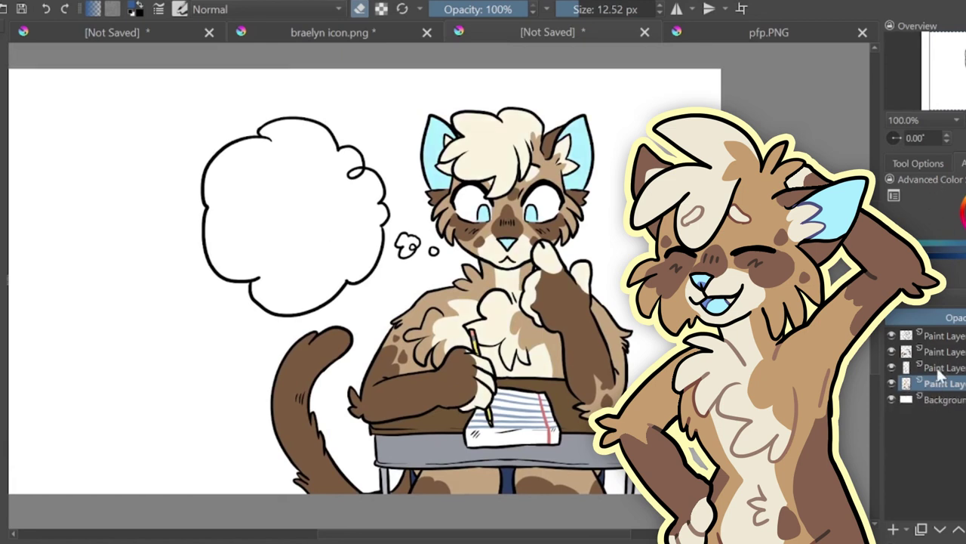
click(941, 366)
key(ctrl+e)
click(944, 351)
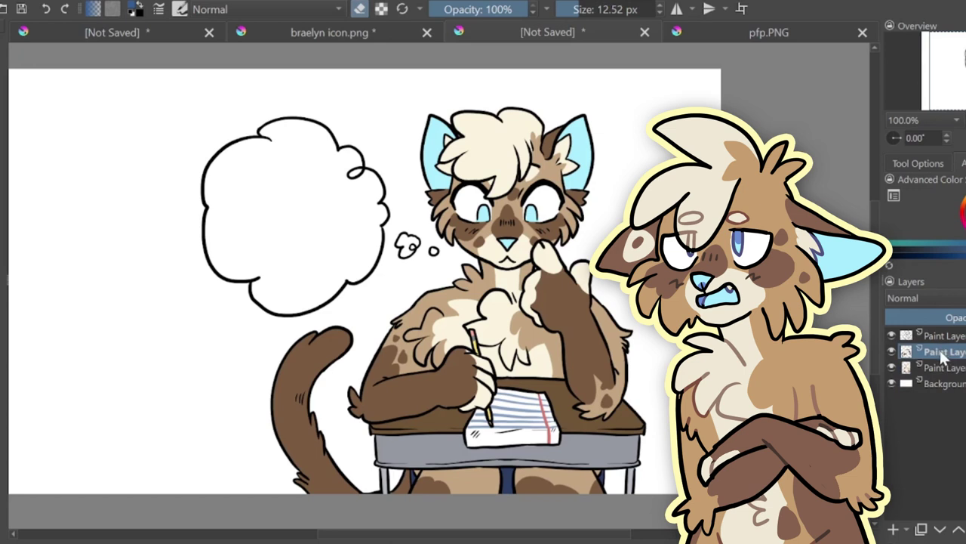
key(ctrl+e)
- Hide the background, fill the thought bubble and its small trailing bubbles with white on a new layer, and merge it with the colour layer
click(914, 370)
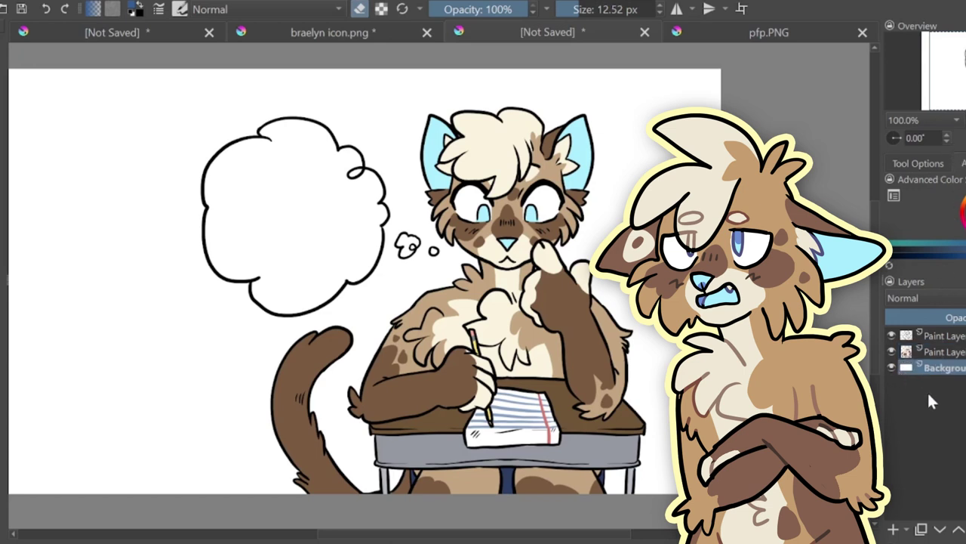
click(893, 368)
click(893, 529)
click(934, 249)
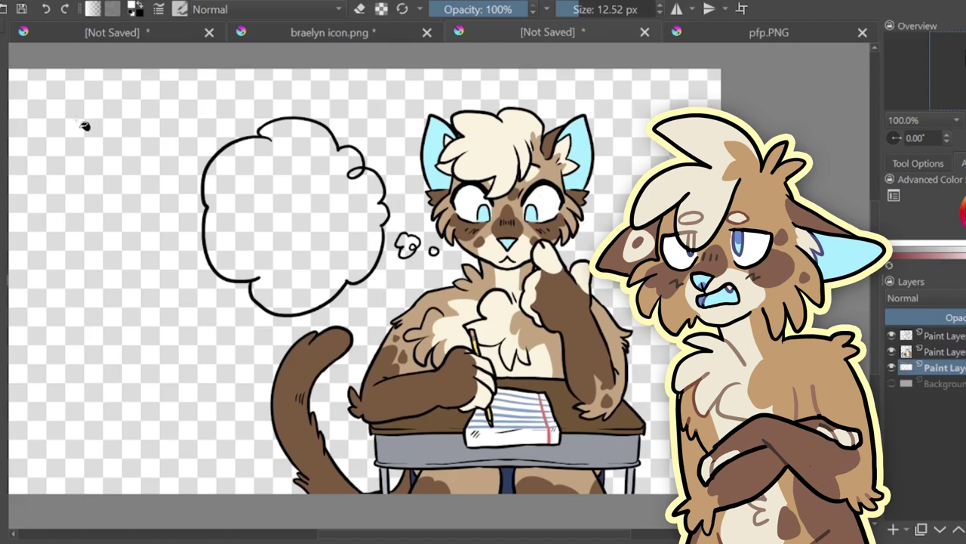
click(346, 222)
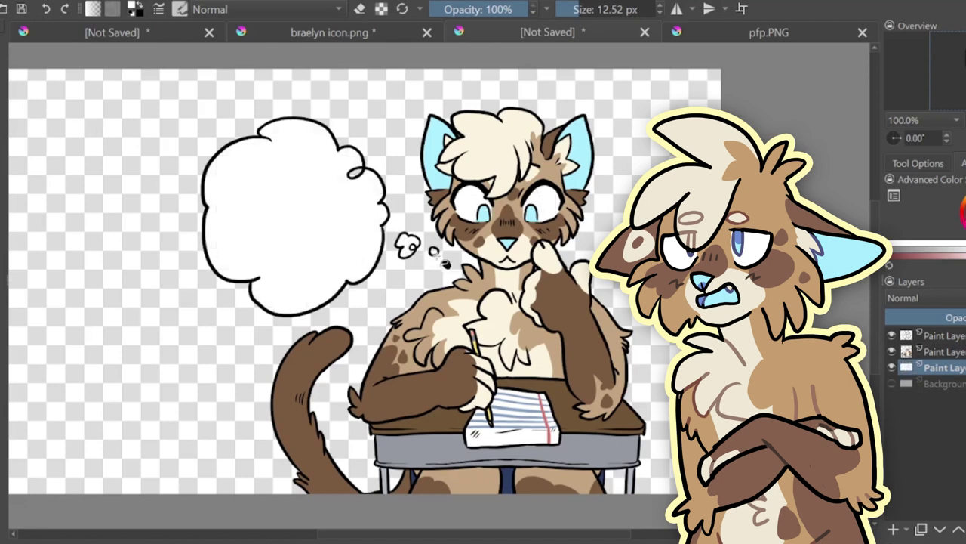
click(410, 248)
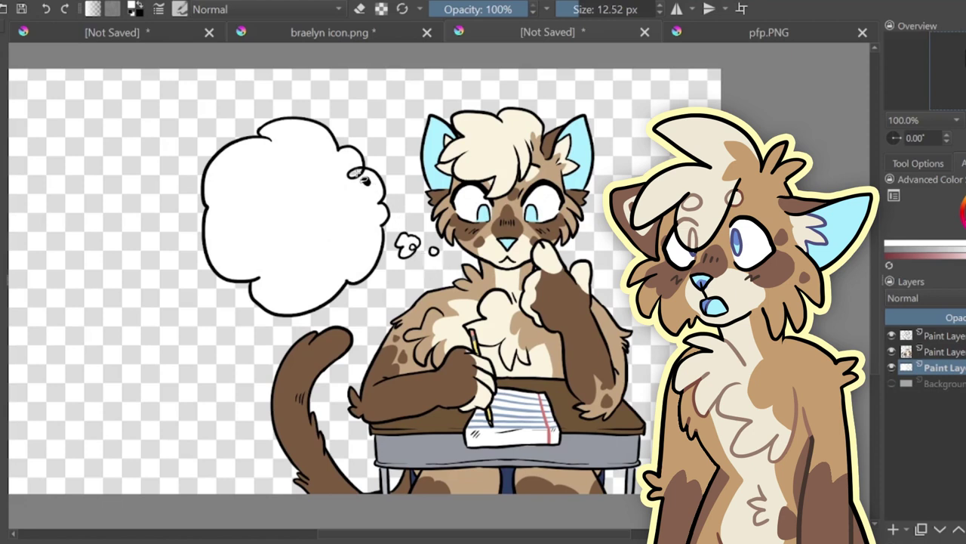
click(940, 353)
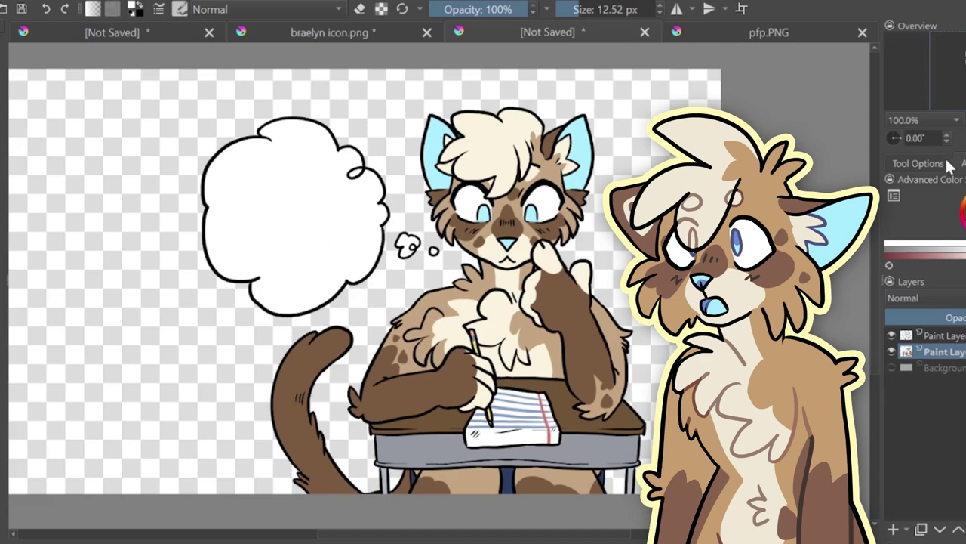
- Hide the colour layer and outline the hair's shadow shapes in dark blue on a new layer
click(892, 367)
key(x)
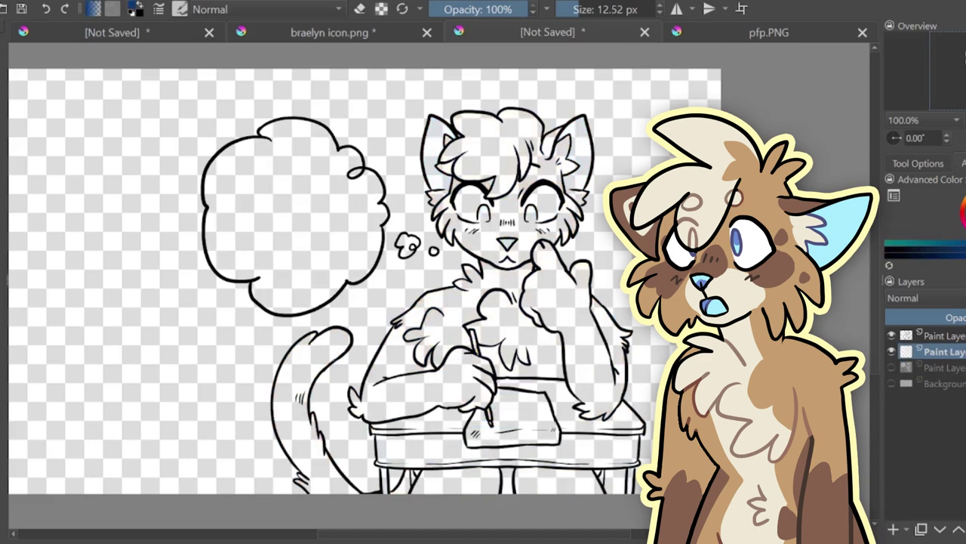
key(ctrl+plus)
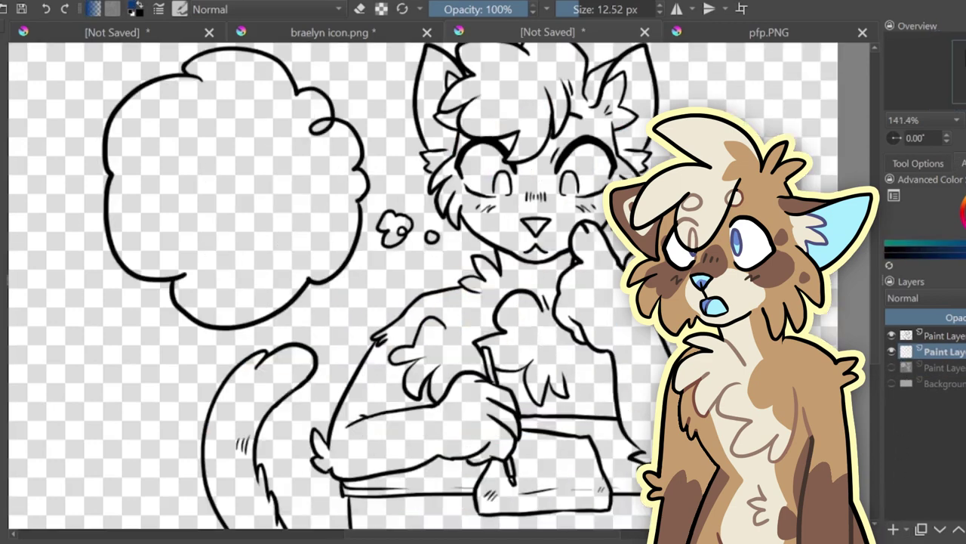
key(x)
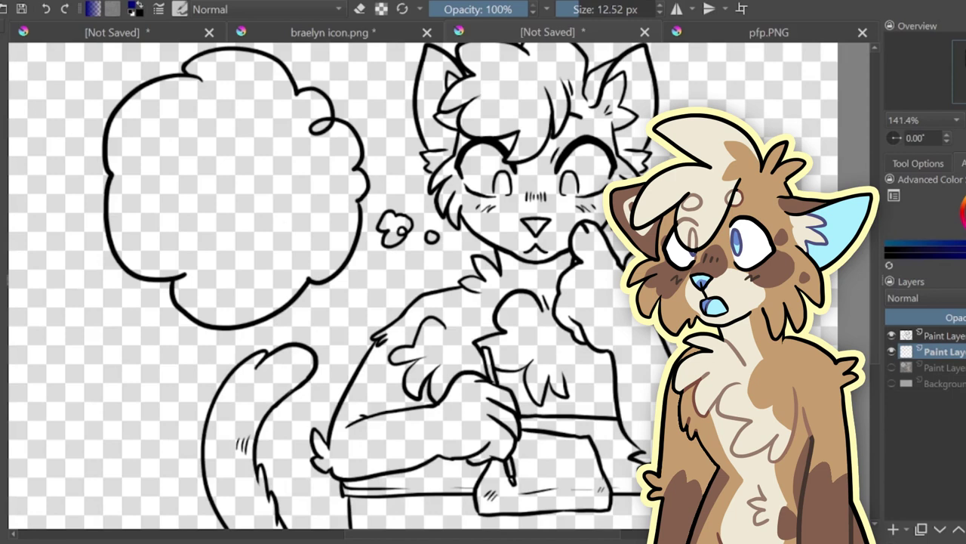
mouse_move(567, 50)
mouse_down()
mouse_move(547, 62)
mouse_move(526, 114)
mouse_move(504, 136)
mouse_move(462, 148)
mouse_move(457, 192)
mouse_move(478, 198)
mouse_move(492, 218)
mouse_up()
mouse_move(518, 154)
mouse_down()
mouse_move(509, 166)
mouse_move(515, 195)
mouse_up()
- Outline the face shadows in dark blue along the nose bridge, muzzle and chin, and across both eyes and irises
mouse_move(484, 229)
mouse_down()
mouse_move(493, 261)
mouse_move(471, 287)
mouse_up()
click(47, 9)
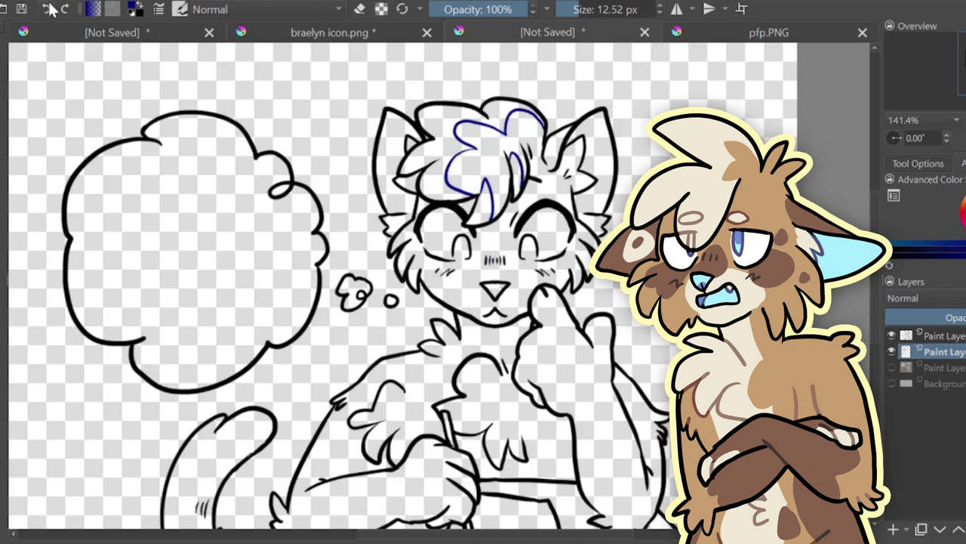
drag(497, 230, 503, 269)
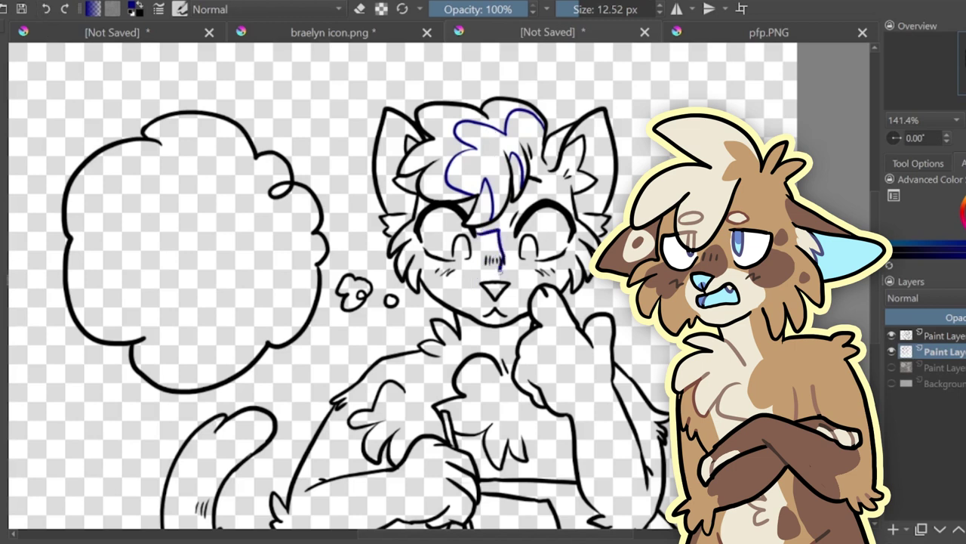
drag(503, 310, 498, 324)
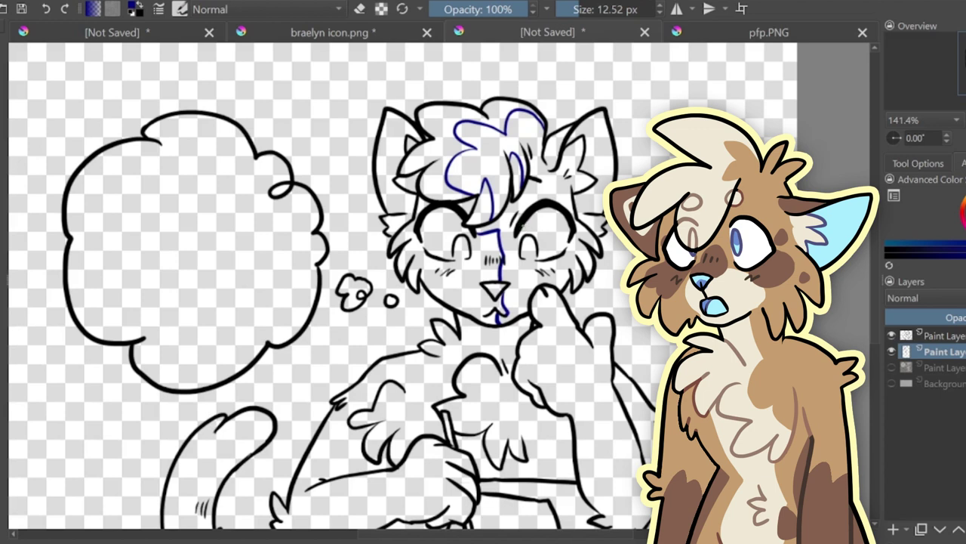
drag(539, 242, 567, 228)
mouse_move(423, 225)
mouse_down()
mouse_move(456, 224)
mouse_move(461, 245)
mouse_up()
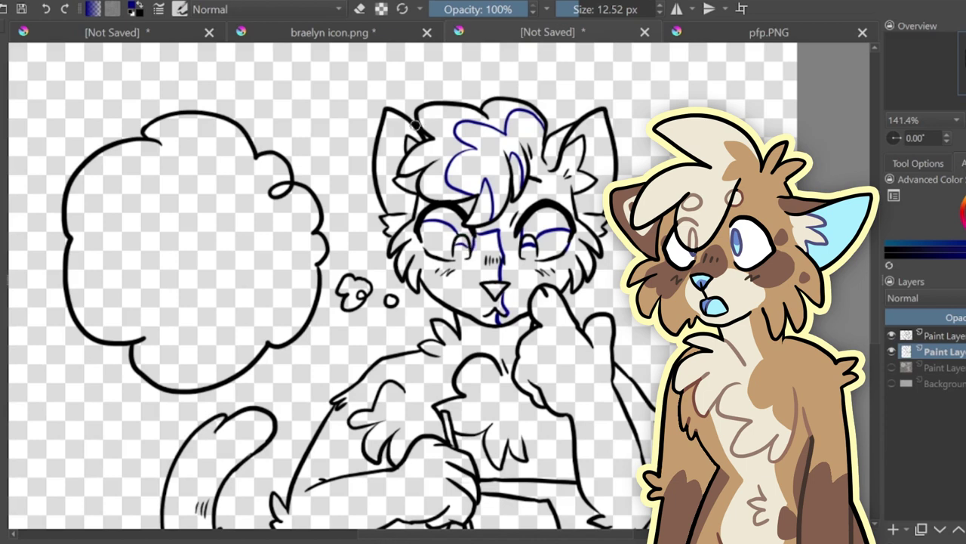
- Outline jagged dark blue shadow shapes inside both ears
drag(408, 136, 379, 169)
click(45, 9)
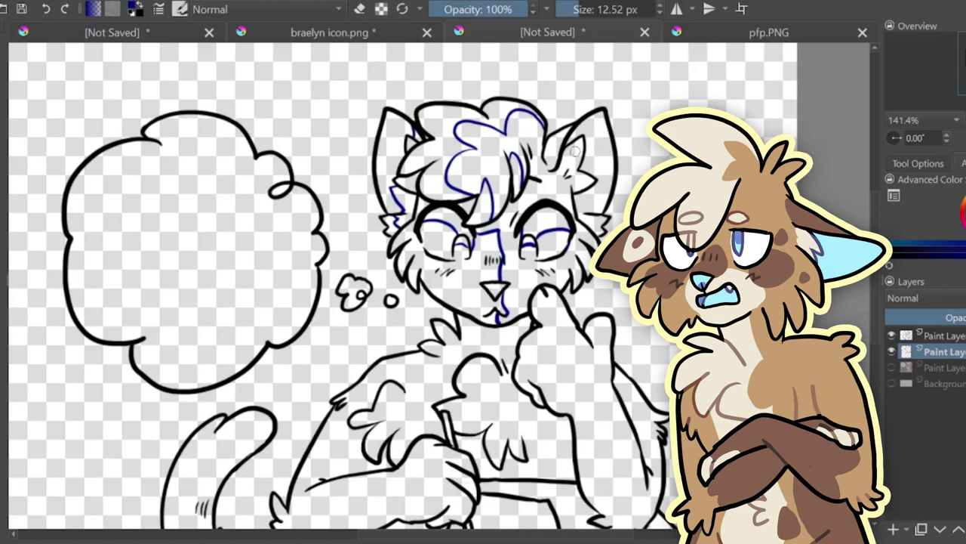
mouse_move(592, 141)
mouse_down()
mouse_move(592, 175)
mouse_move(608, 198)
mouse_up()
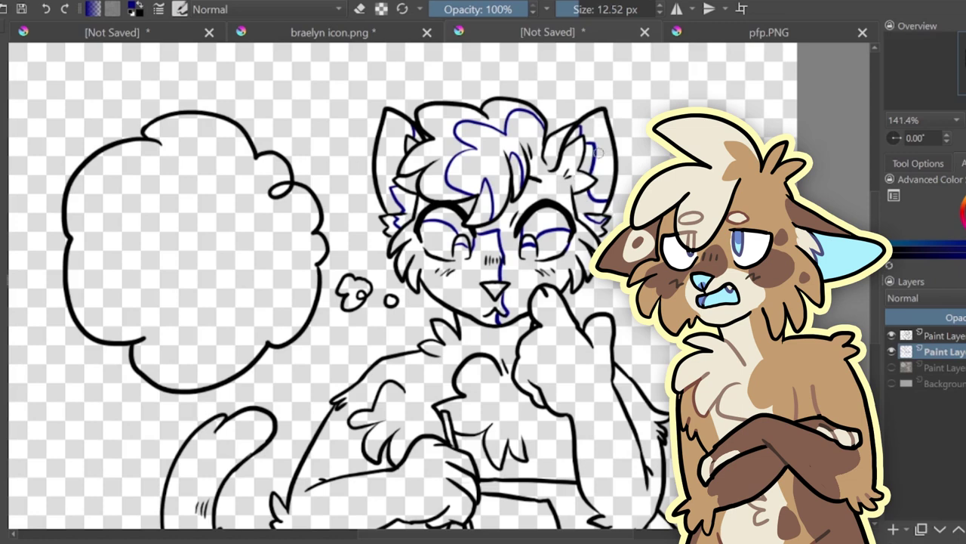
- Outline the dark blue shadows under the chin, through the chest fluff, beside the pencil and along the writing arm's upper part
scroll(641, 168, down, 3)
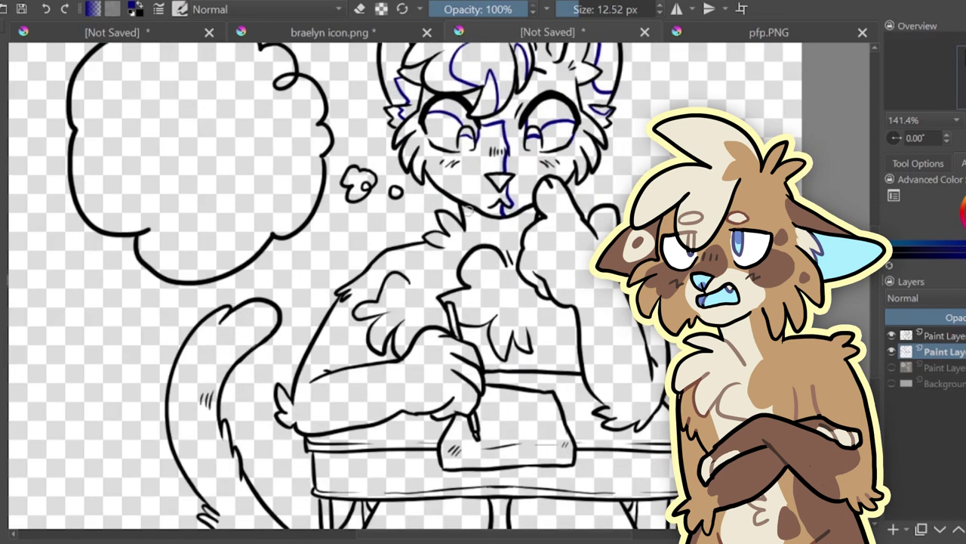
mouse_move(467, 208)
mouse_down()
mouse_move(506, 264)
mouse_move(495, 255)
mouse_move(481, 300)
mouse_move(502, 318)
mouse_move(503, 335)
mouse_move(531, 338)
mouse_up()
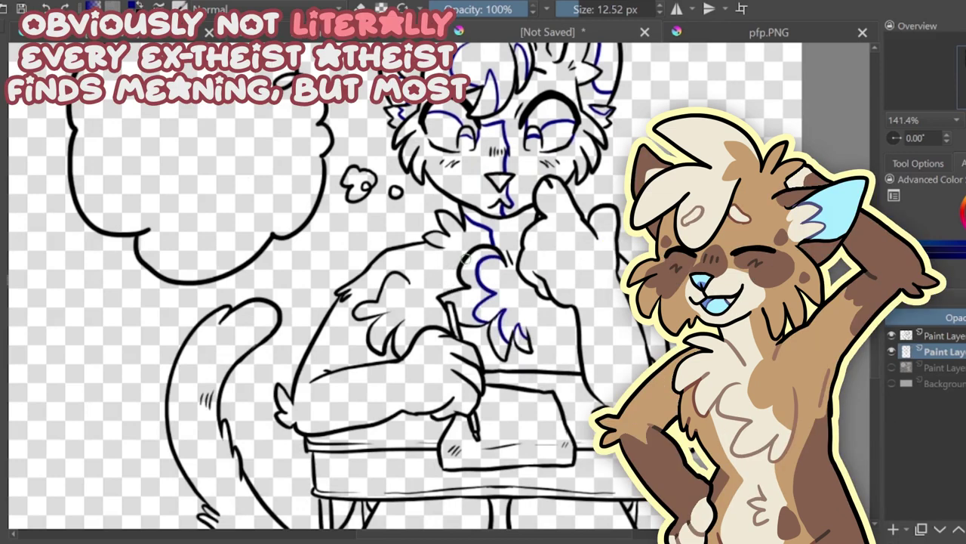
drag(436, 306, 443, 328)
mouse_move(361, 317)
mouse_down()
mouse_move(336, 361)
mouse_move(311, 379)
mouse_up()
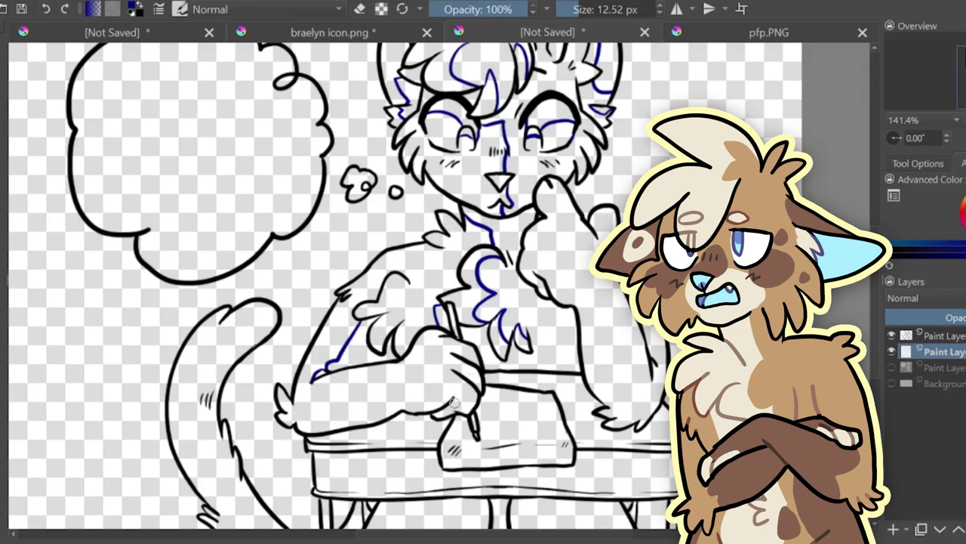
- Outline the dark blue shadows beneath the writing hand, along the raised arm to its elbow fur, and beside the shoulder fluff
drag(453, 406, 434, 414)
mouse_move(551, 192)
mouse_down()
mouse_move(549, 223)
mouse_move(548, 253)
mouse_move(574, 275)
mouse_move(602, 380)
mouse_move(631, 403)
mouse_up()
click(45, 9)
mouse_move(568, 219)
mouse_down()
mouse_move(568, 291)
mouse_move(604, 369)
mouse_move(650, 413)
mouse_up()
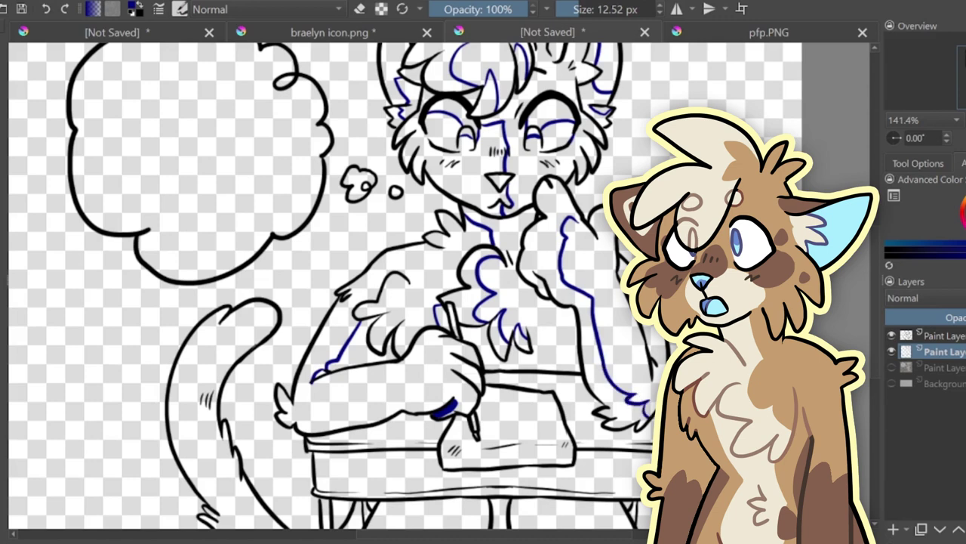
mouse_move(402, 271)
mouse_down()
mouse_move(421, 266)
mouse_move(407, 279)
mouse_up()
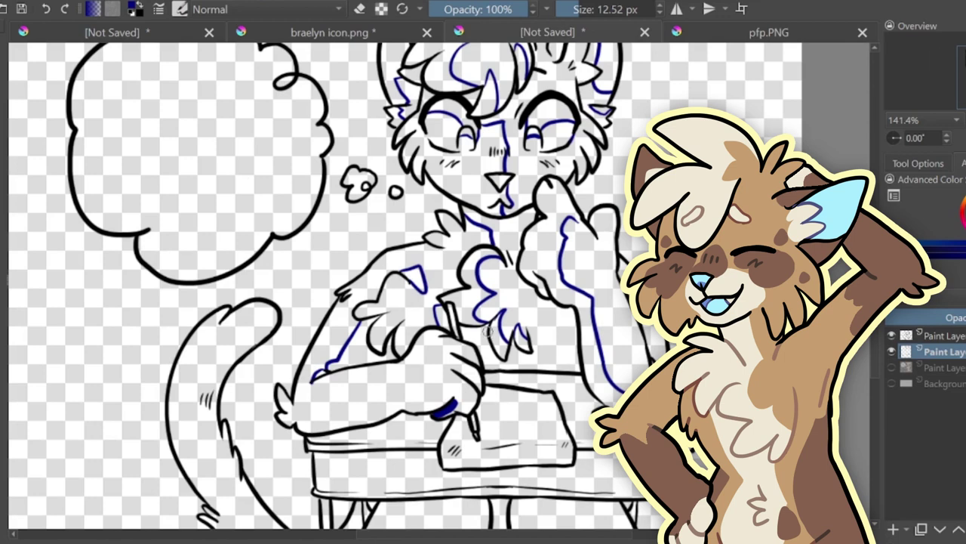
- Outline dark blue shadow shapes at the tail's base, on the desk's front and top, and across the paper
scroll(464, 326, down, 2)
mouse_move(204, 427)
mouse_down()
mouse_move(253, 475)
mouse_move(281, 486)
mouse_up()
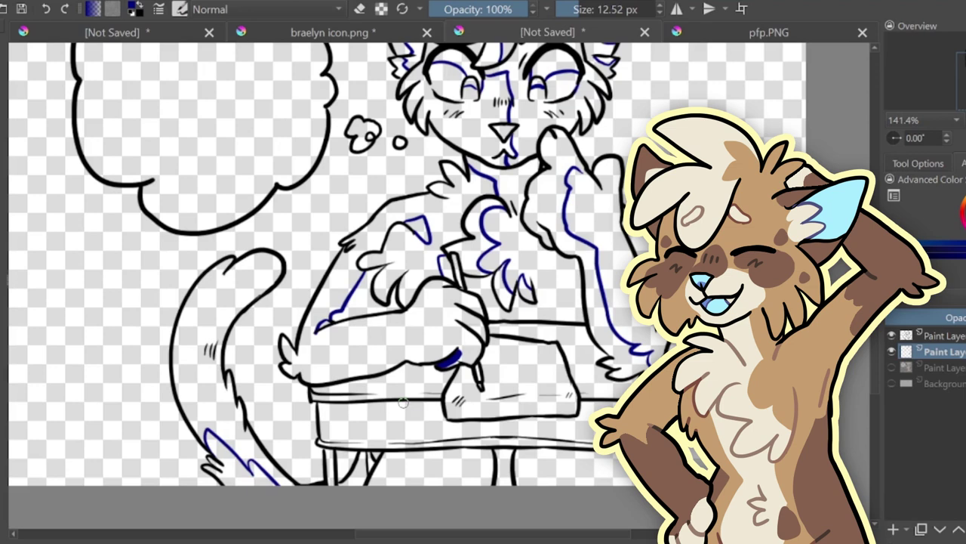
drag(384, 403, 403, 439)
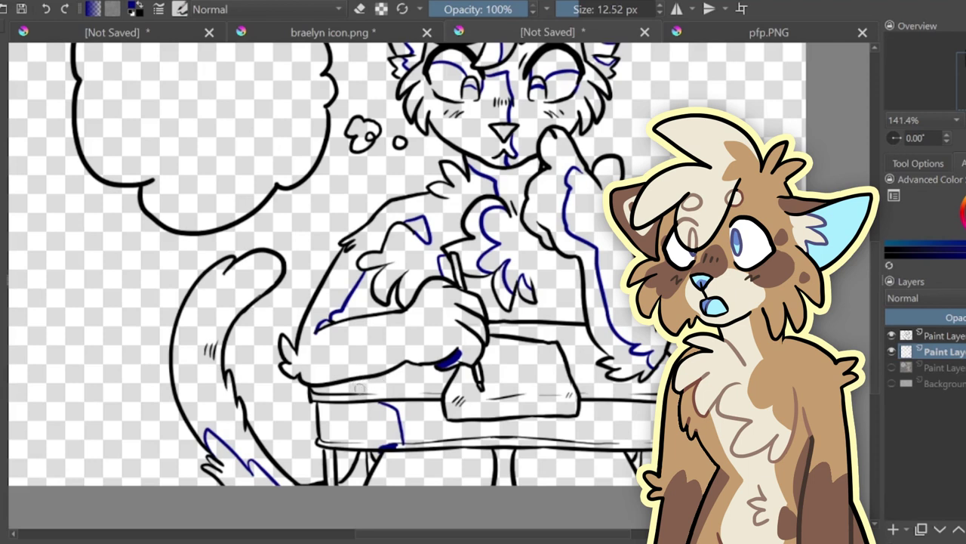
drag(356, 393, 378, 389)
mouse_move(505, 372)
mouse_down()
mouse_move(567, 368)
mouse_move(570, 388)
mouse_move(549, 395)
mouse_move(571, 405)
mouse_move(572, 372)
mouse_move(596, 383)
mouse_up()
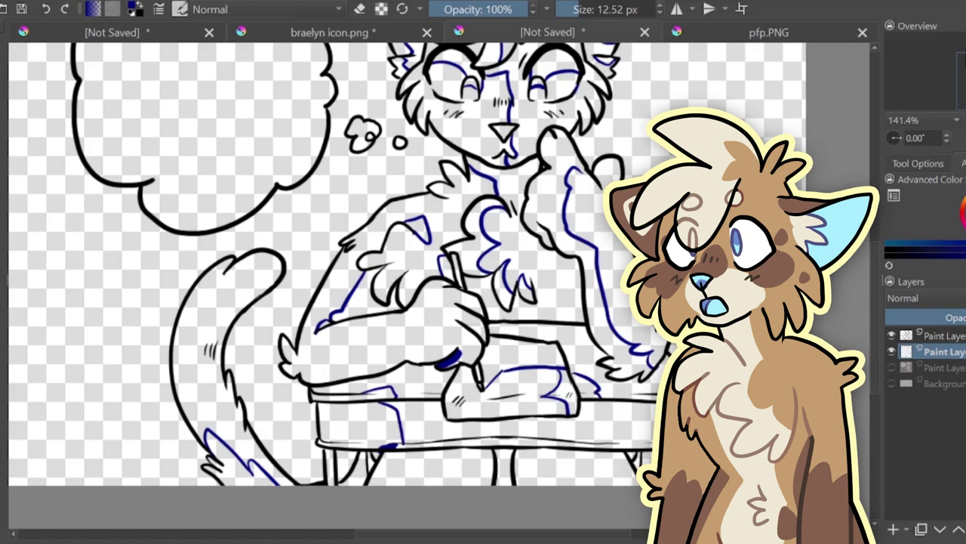
- Fill the shadow areas of the desk front, desk top and paper with dark blue
click(439, 428)
click(569, 399)
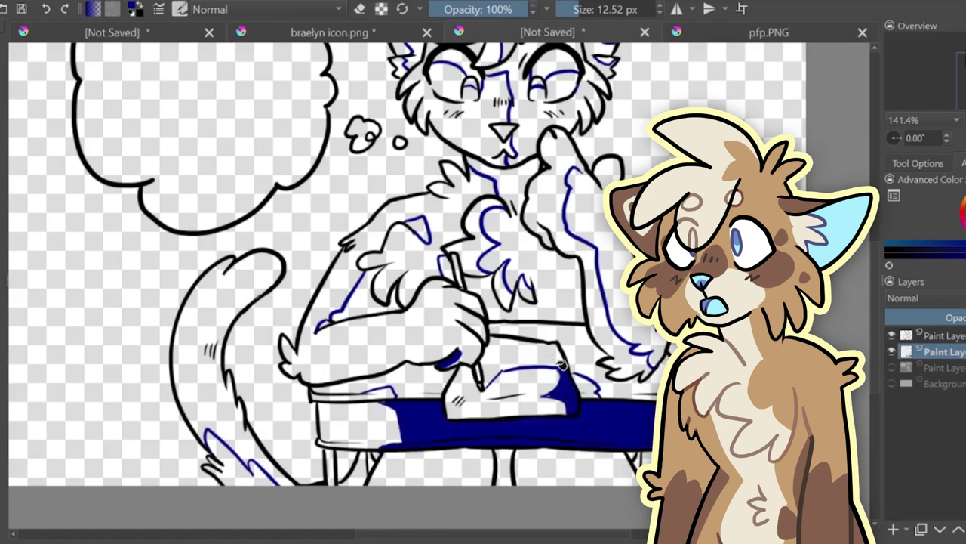
click(558, 361)
click(468, 400)
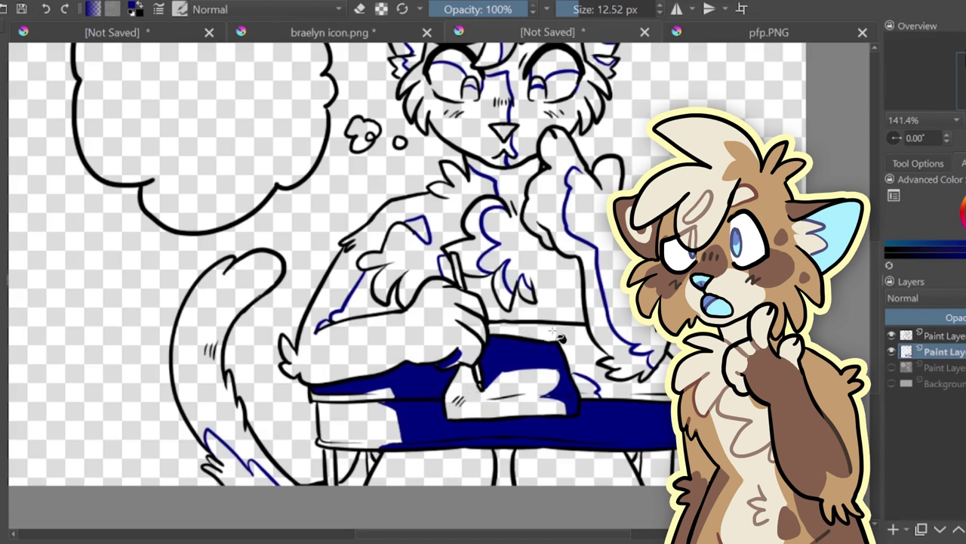
click(553, 330)
- Fill the areas beneath the desk, between and around its legs, with dark blue
click(608, 474)
click(462, 462)
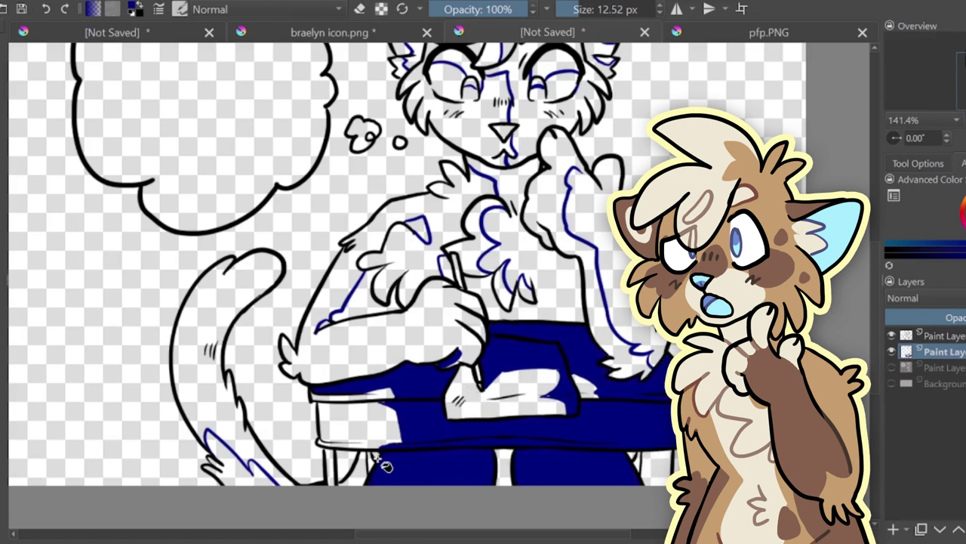
click(374, 476)
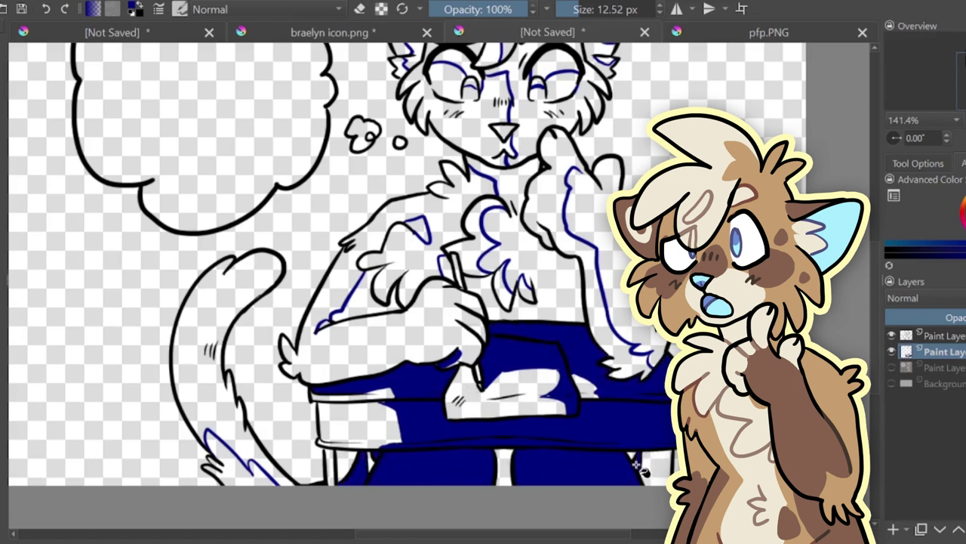
click(503, 470)
click(376, 464)
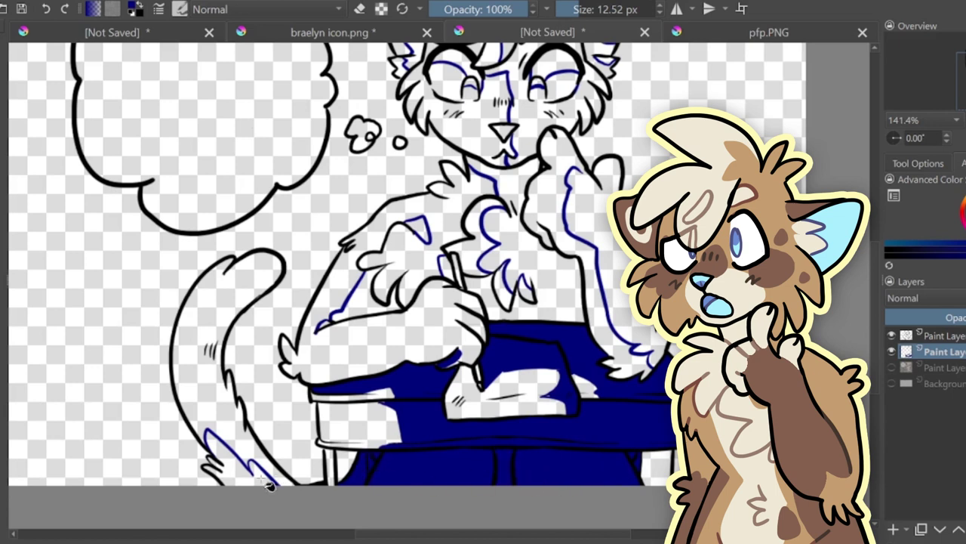
- Fill the tail, shoulder, chest and raised-arm shadows with dark blue, outlining the raised hand's finger shadow first
click(265, 482)
click(377, 306)
click(416, 230)
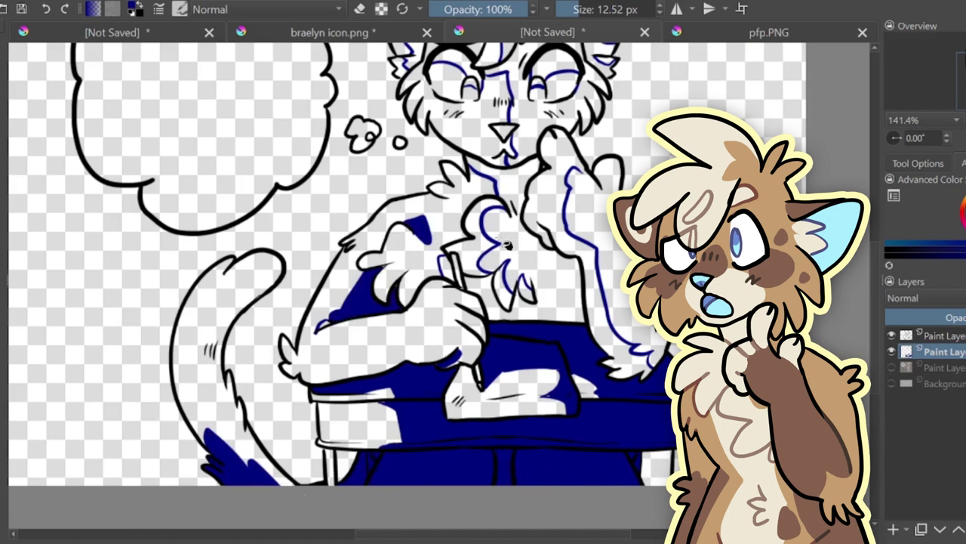
click(504, 316)
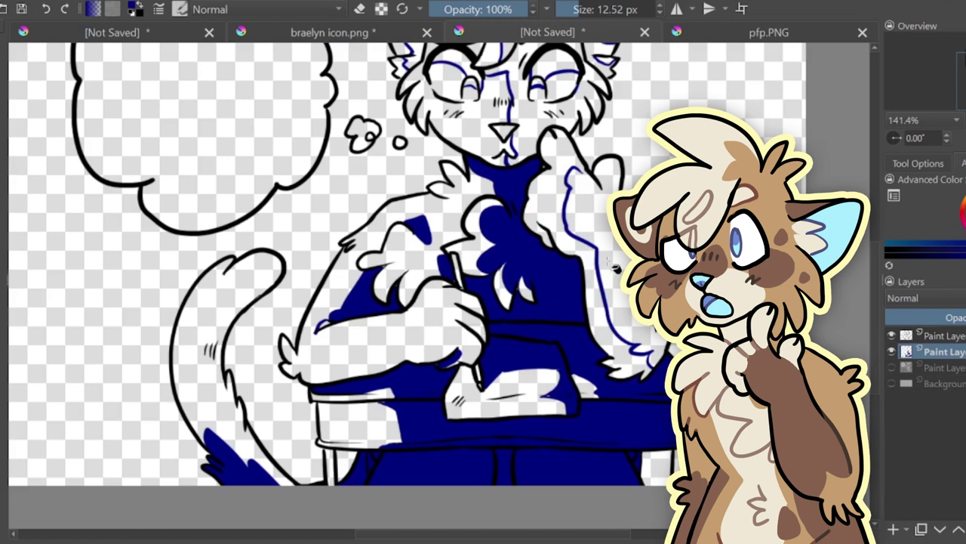
click(627, 260)
click(46, 9)
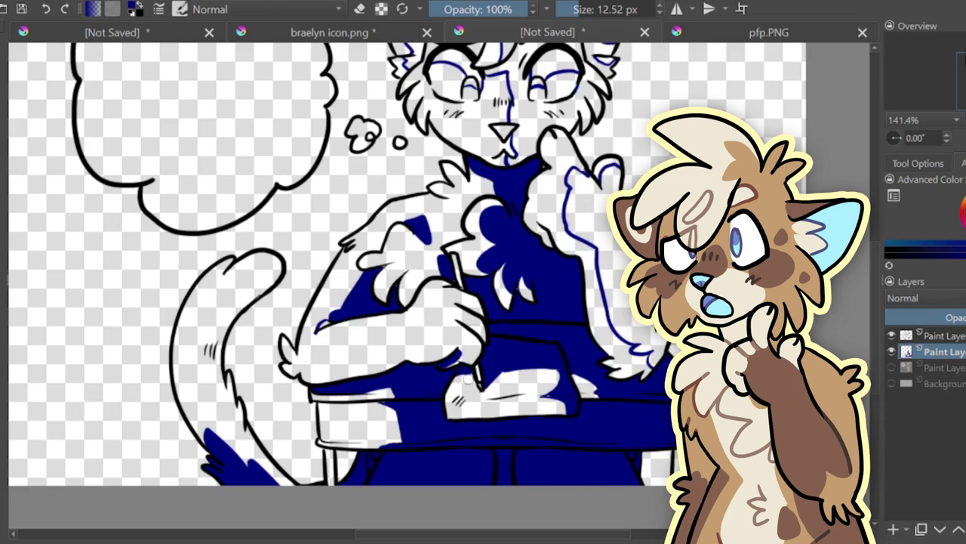
click(616, 257)
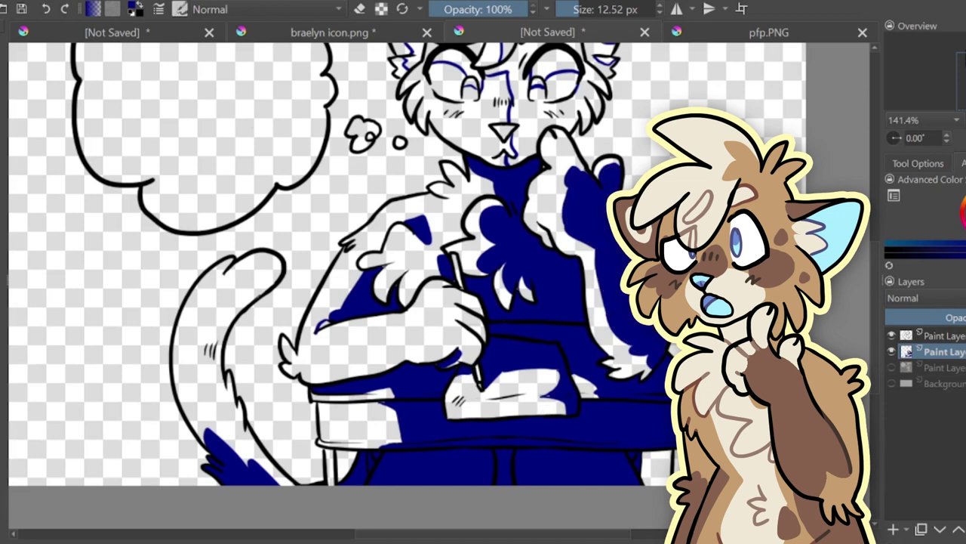
- Fill the shadowed half of the face and the eye, hair and ear shadows with dark blue
click(542, 125)
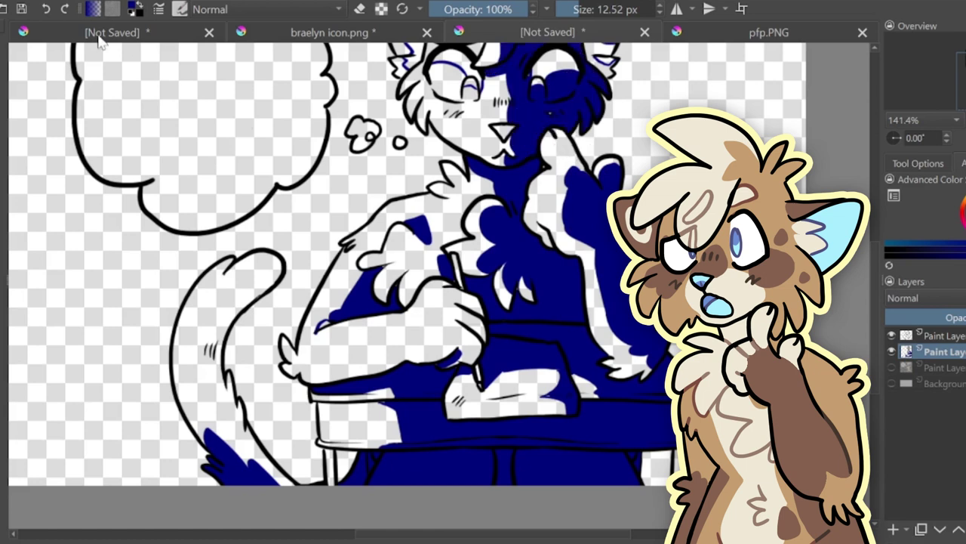
click(47, 9)
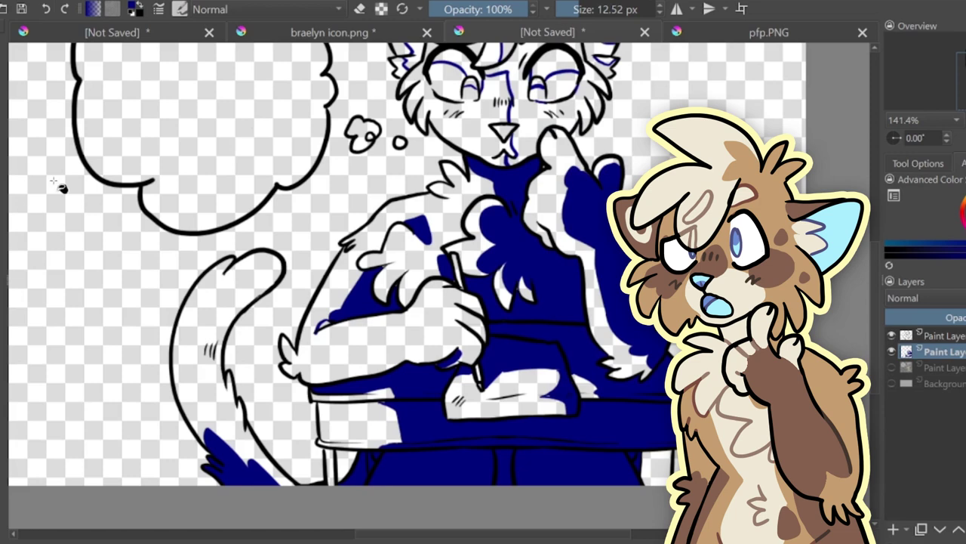
click(540, 128)
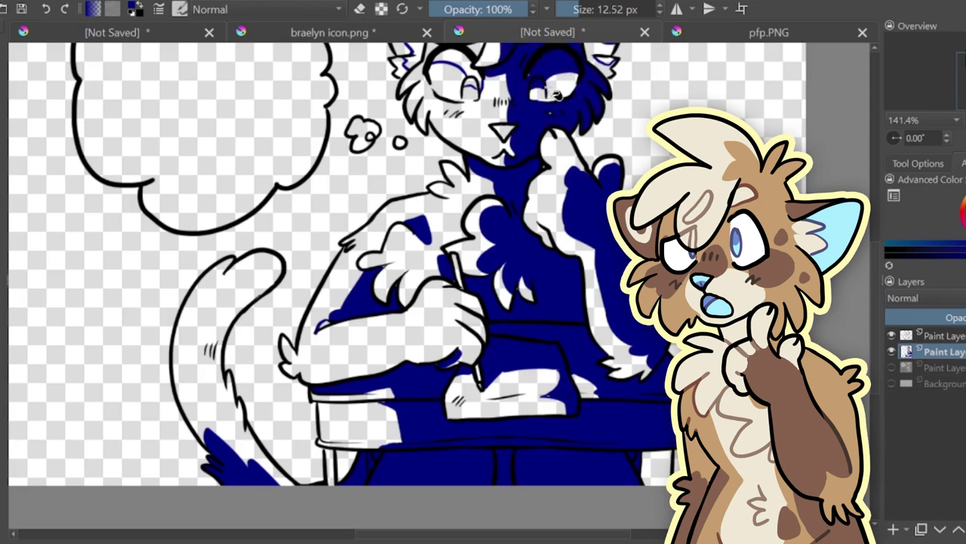
scroll(543, 106, up, 2)
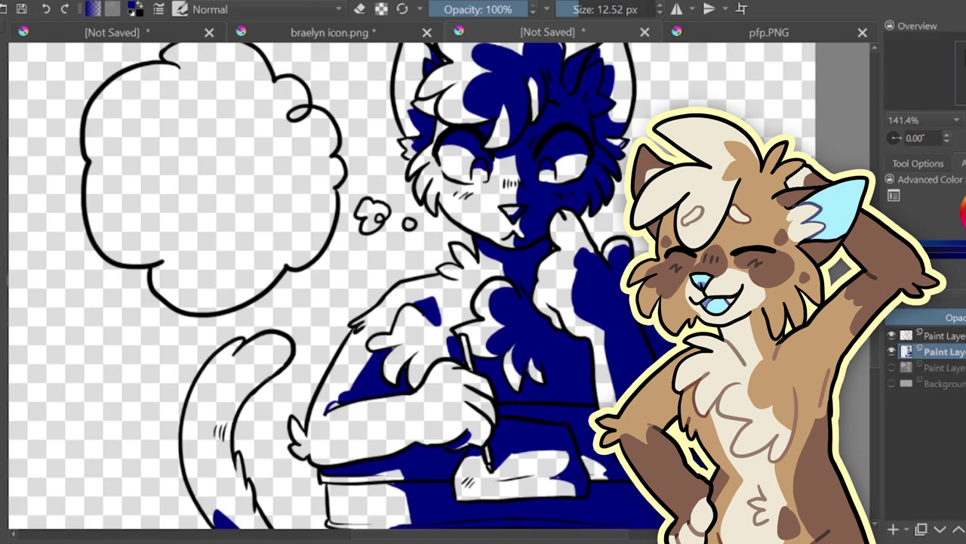
- Show the colour layer and lower the shading layer's opacity so the fur colours come through
click(892, 368)
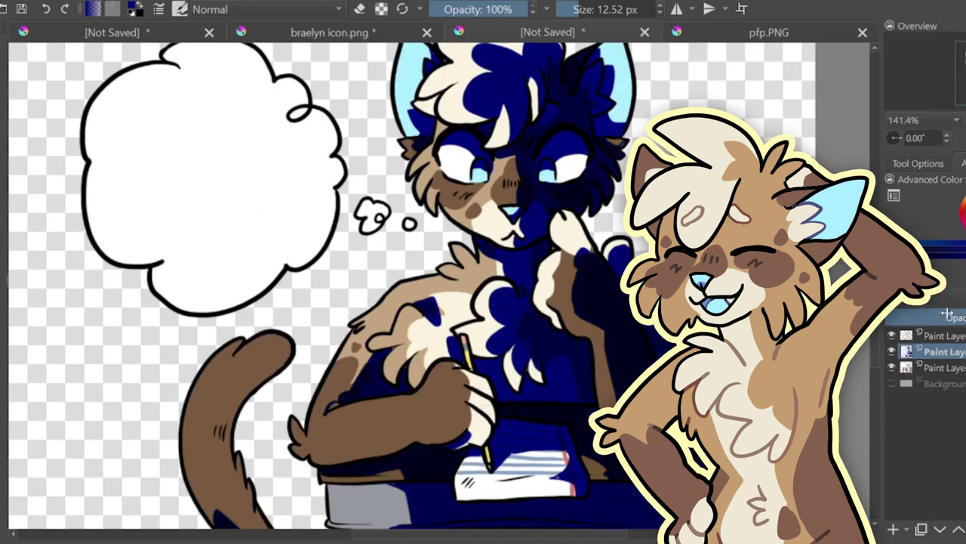
click(948, 314)
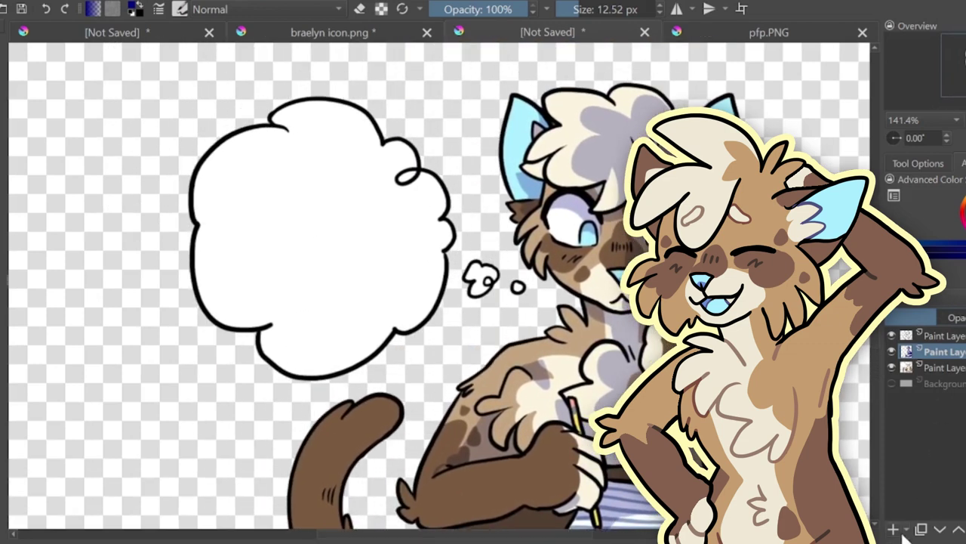
- On a new layer, draw a cross, a Star of David and a crescent with star in the thought bubble using a 31.41 px brush
click(905, 531)
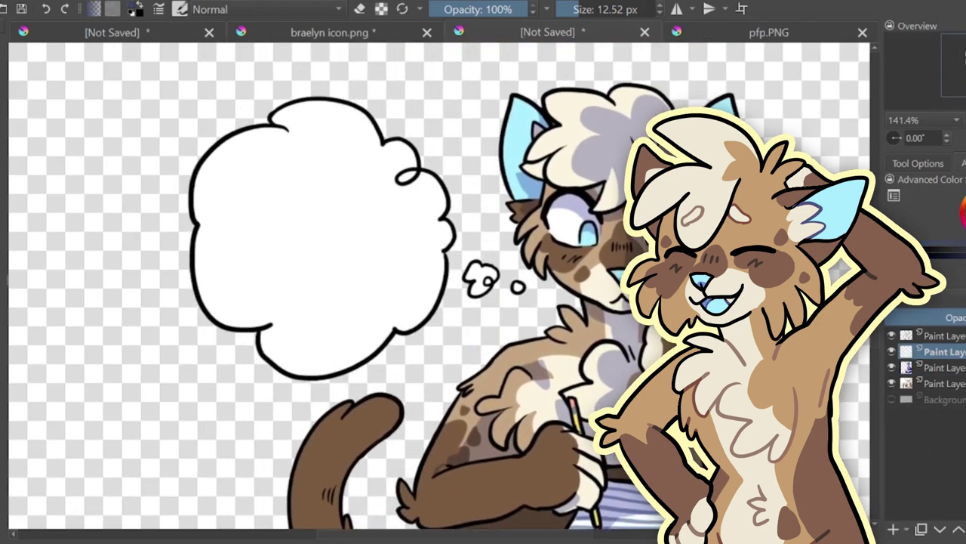
drag(636, 9, 654, 9)
drag(224, 165, 241, 231)
mouse_move(207, 198)
mouse_down()
mouse_move(253, 183)
mouse_move(216, 194)
mouse_move(227, 180)
mouse_move(250, 240)
mouse_up()
mouse_move(307, 254)
mouse_down()
mouse_move(326, 208)
mouse_move(349, 255)
mouse_move(317, 255)
mouse_up()
mouse_move(298, 223)
mouse_down()
mouse_move(333, 221)
mouse_move(303, 222)
mouse_move(327, 264)
mouse_move(357, 222)
mouse_up()
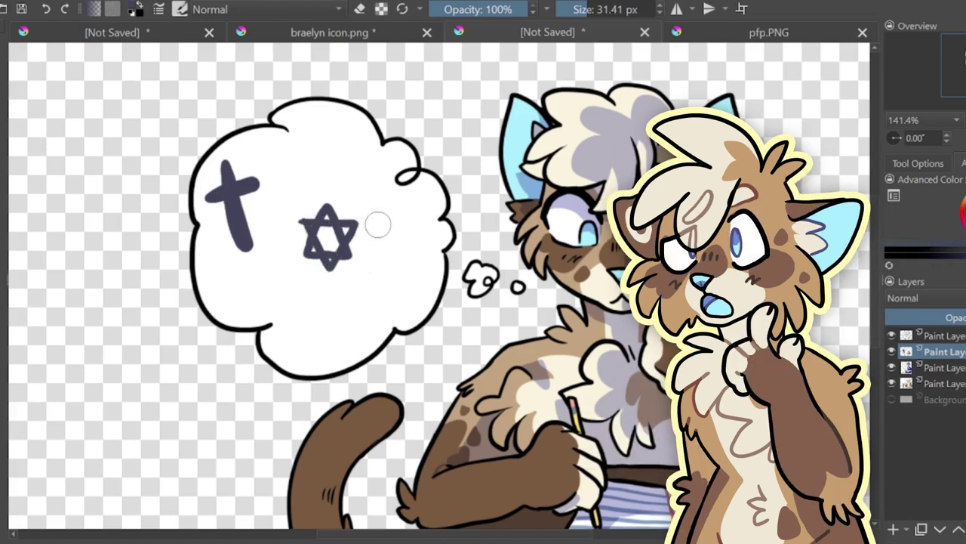
mouse_move(329, 303)
mouse_down()
mouse_move(298, 323)
mouse_move(341, 346)
mouse_move(309, 337)
mouse_move(330, 308)
mouse_move(306, 319)
mouse_move(324, 349)
mouse_move(346, 329)
mouse_move(332, 316)
mouse_up()
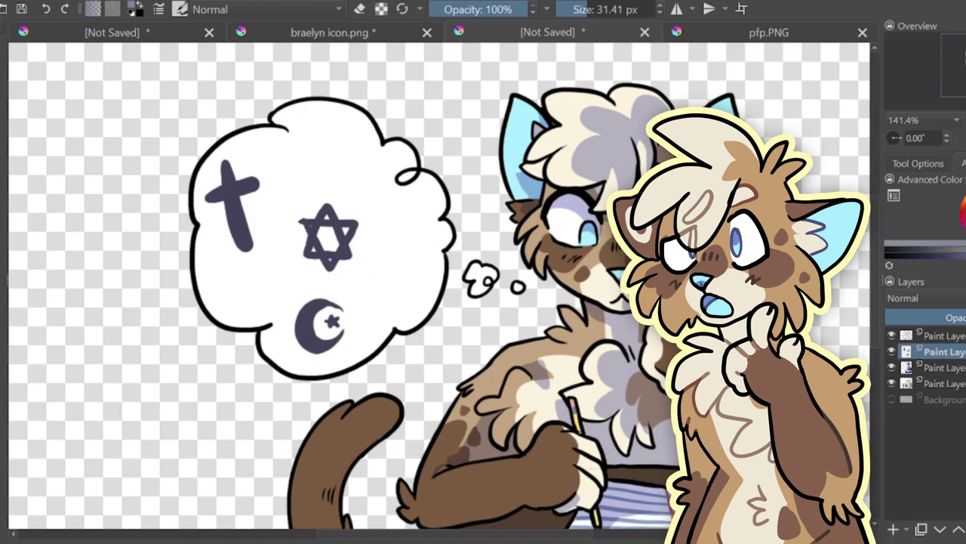
- Draw three grey-purple question marks around the symbols in the thought bubble
click(397, 281)
drag(395, 264, 392, 242)
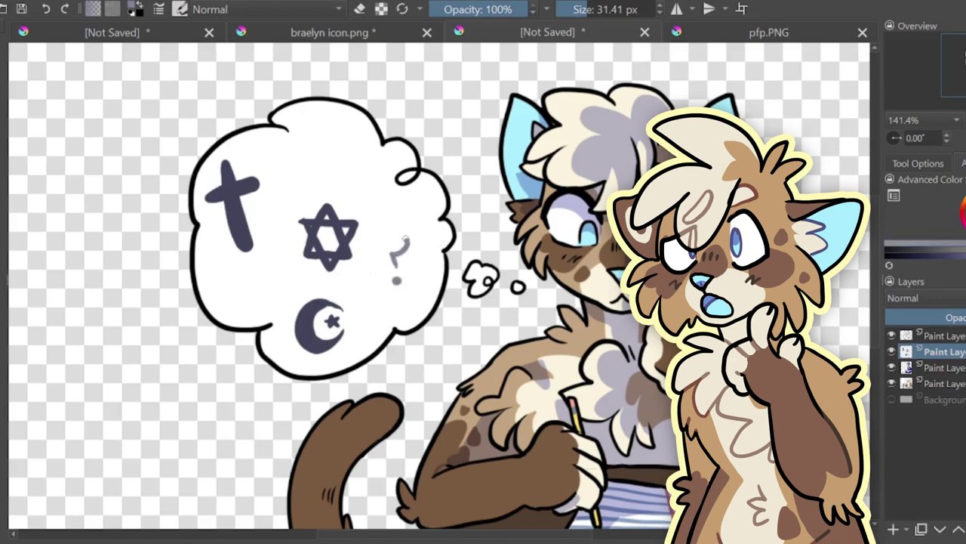
click(268, 293)
click(316, 176)
drag(320, 160, 306, 141)
- On the line art layer, recolour the thought bubble's inner curls light purple
click(941, 335)
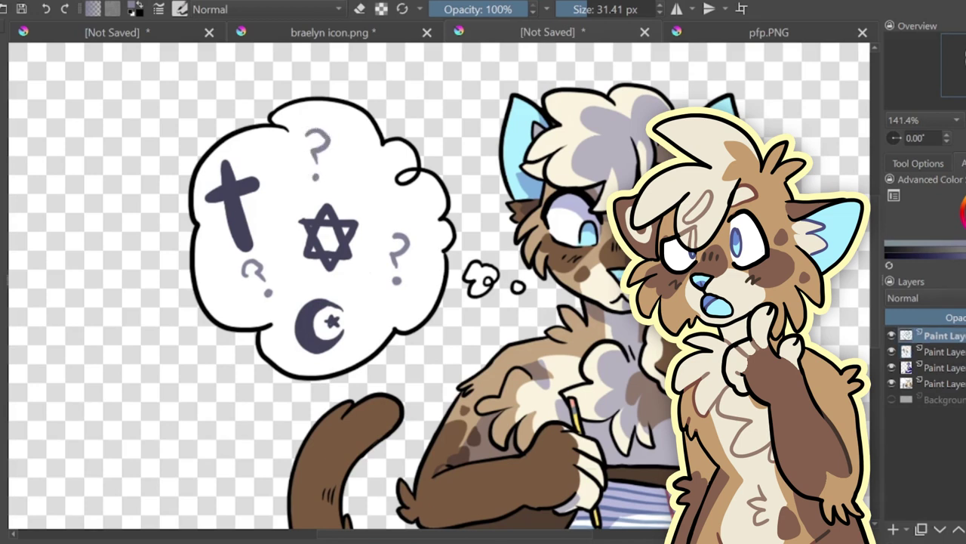
drag(284, 129, 284, 136)
mouse_move(395, 183)
mouse_down()
mouse_move(404, 174)
mouse_move(412, 185)
mouse_move(413, 175)
mouse_up()
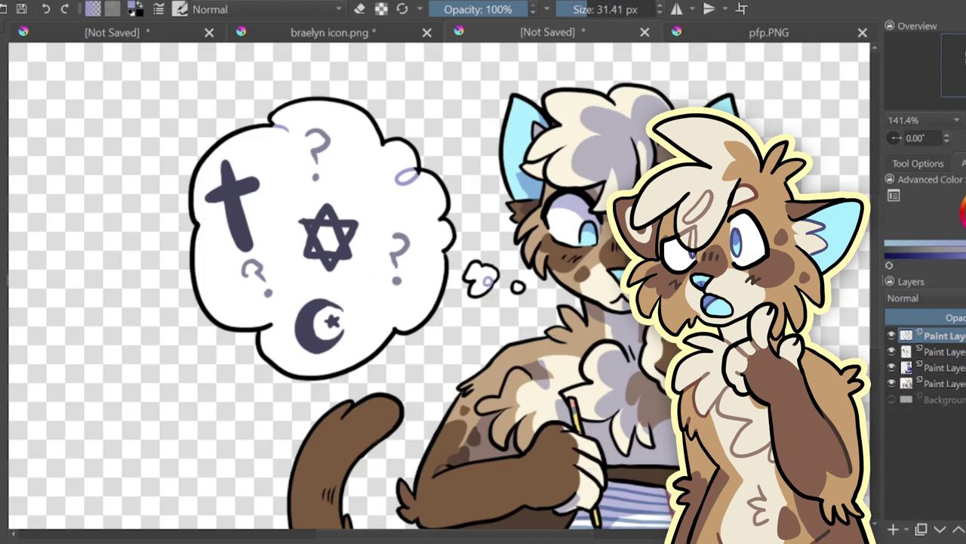
- Darken the brush colour and recolour the iris and nose outlines blue
key(k)
key(k)
key(k)
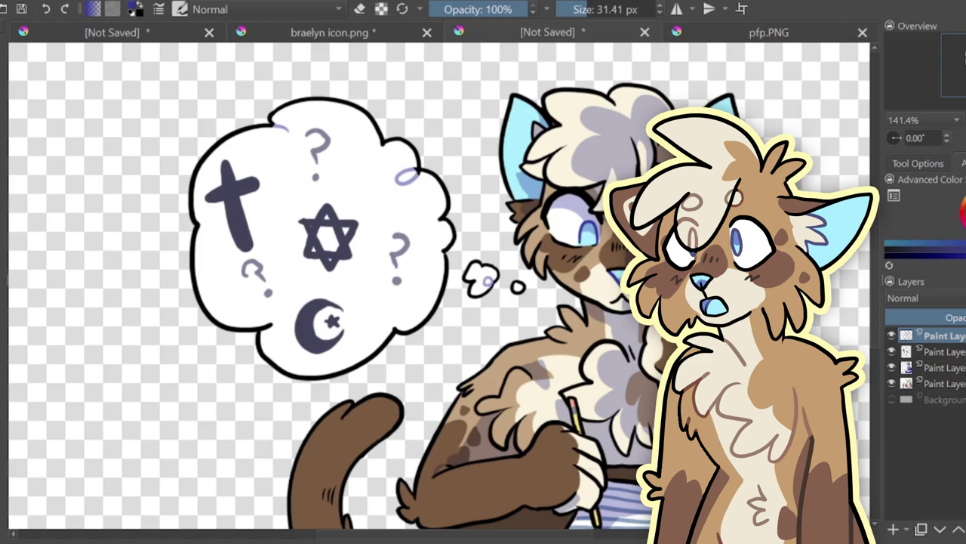
drag(483, 302, 411, 184)
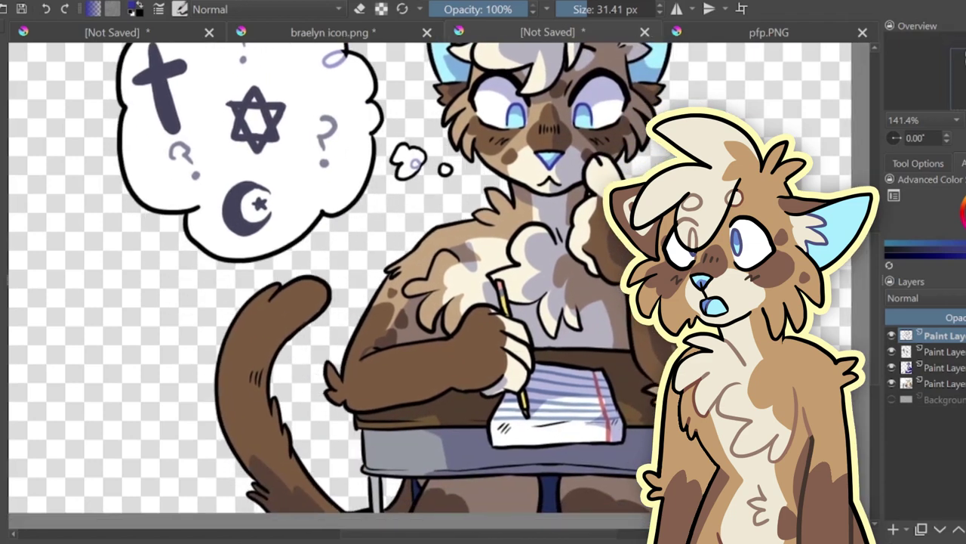
- Merge all the drawing's layers into one
key(ctrl+minus)
key(ctrl+minus)
drag(438, 287, 449, 306)
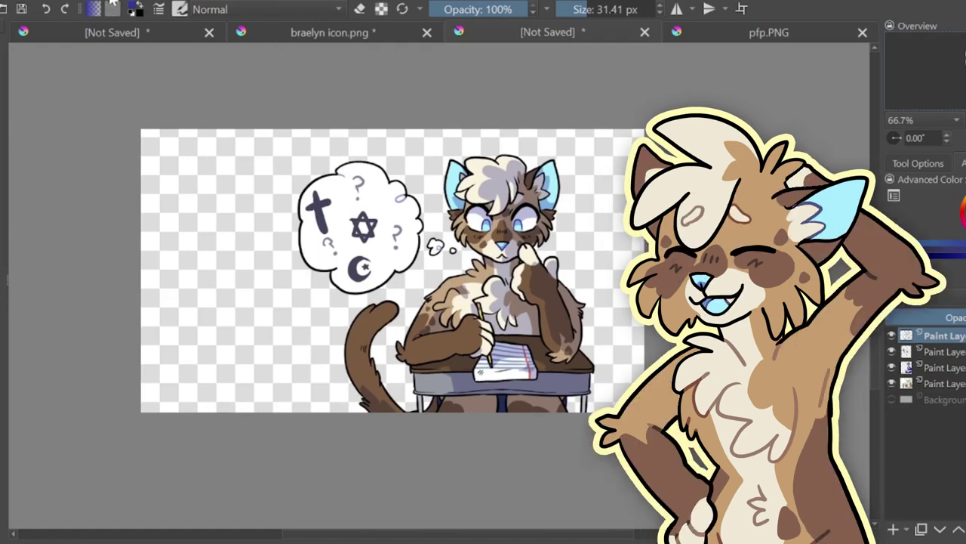
key(ctrl+shift+e)
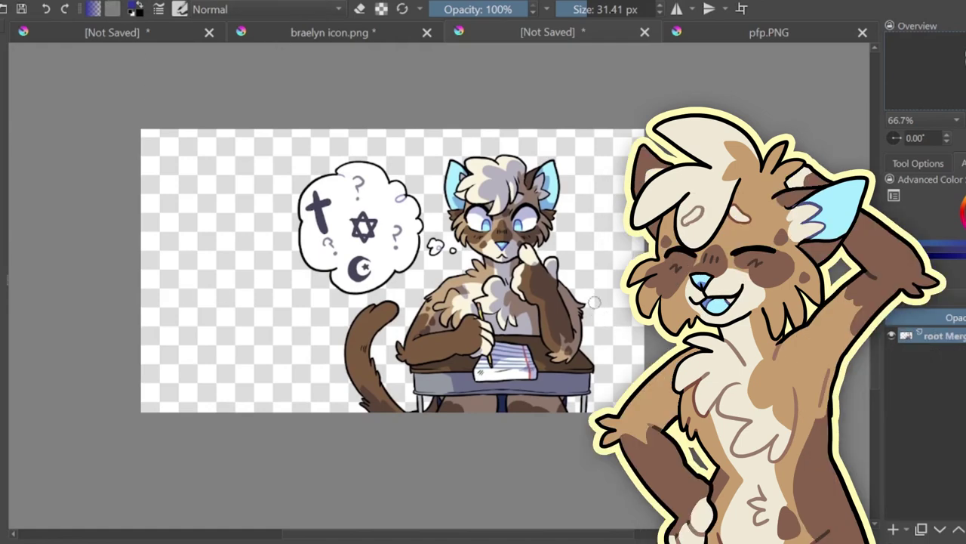
- Add a new layer above the merged drawing and dab a white highlight onto each iris
key(Insert)
key(ctrl+plus)
key(ctrl+plus)
key(ctrl+plus)
key(ctrl+plus)
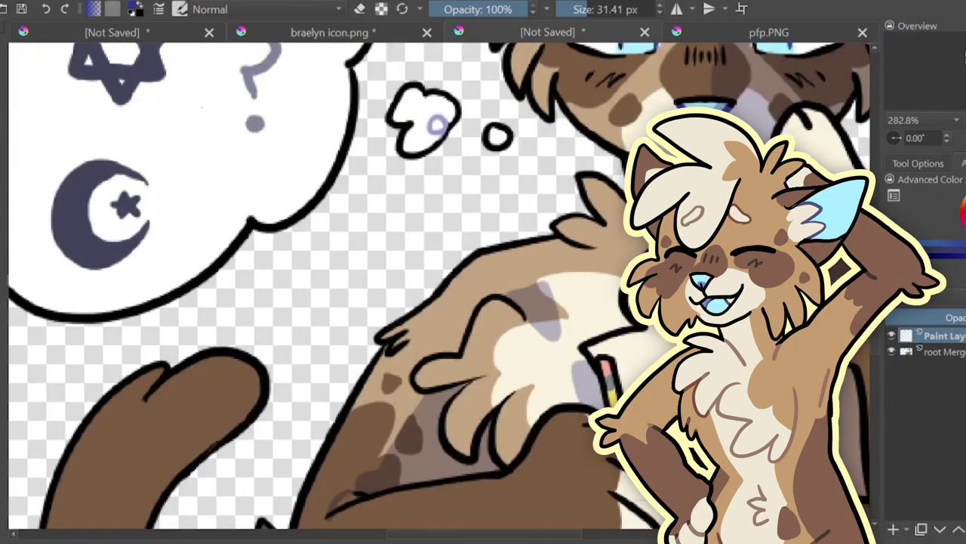
key(x)
drag(641, 53, 448, 234)
click(445, 183)
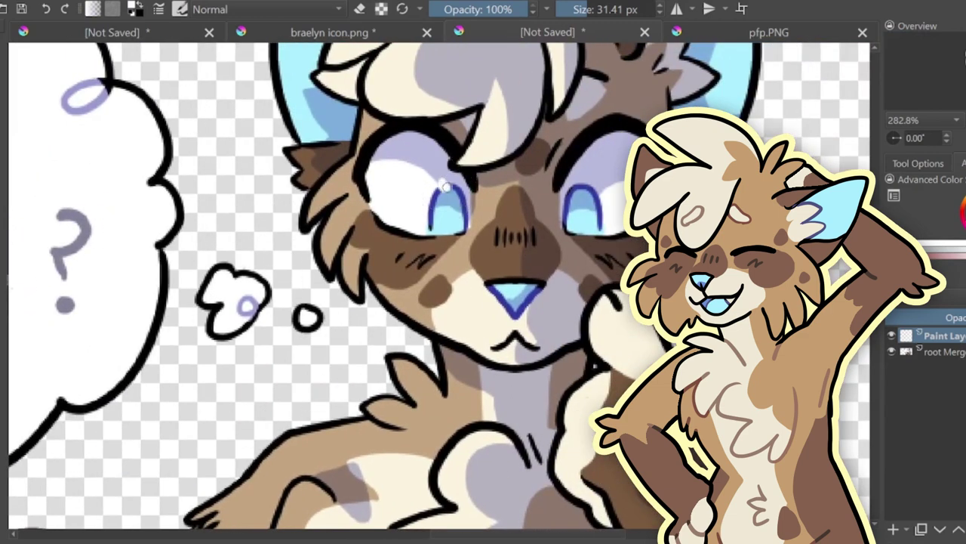
click(576, 187)
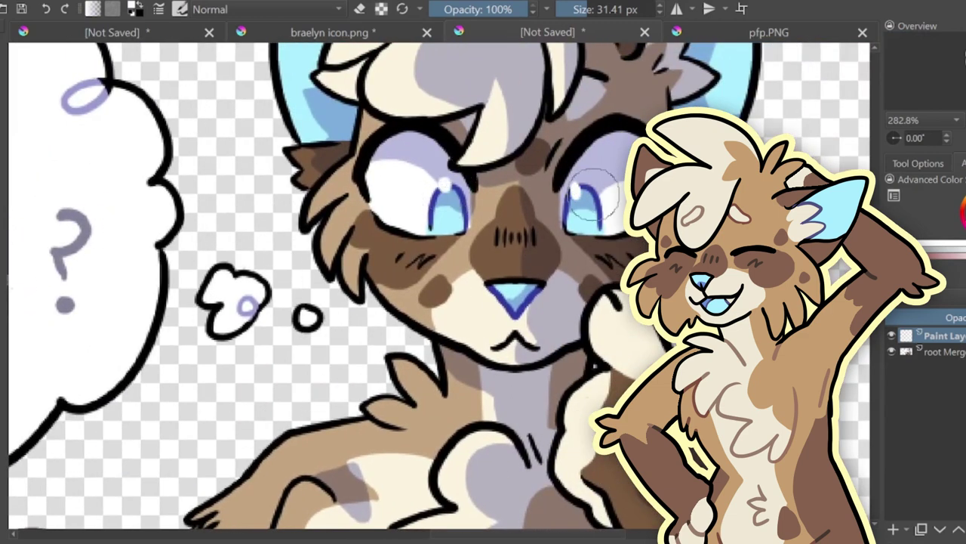
key(minus)
key(minus)
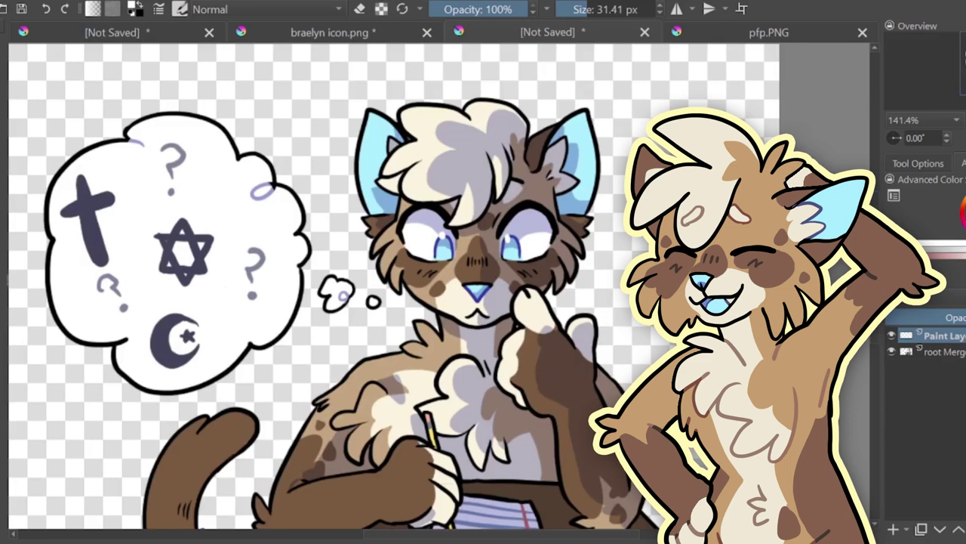
drag(441, 287, 518, 216)
key(minus)
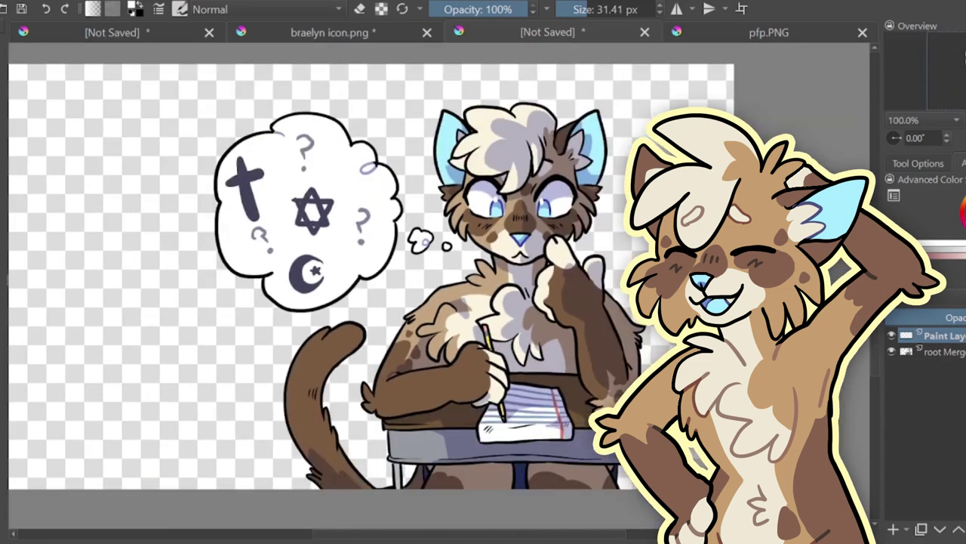
- Add a new layer beneath the merged drawing and merge the eye highlights layer down into the drawing
click(937, 357)
click(894, 529)
drag(952, 354, 952, 370)
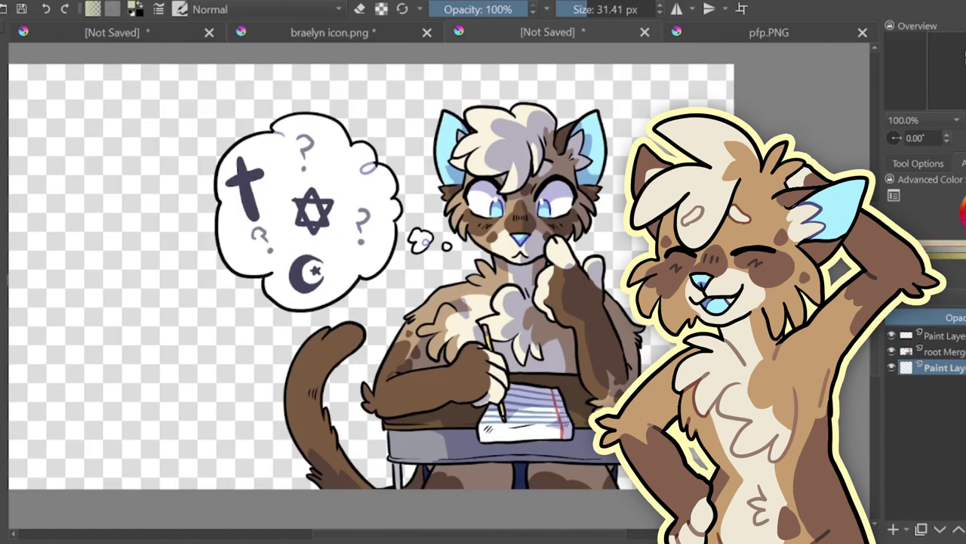
click(934, 337)
key(ctrl+e)
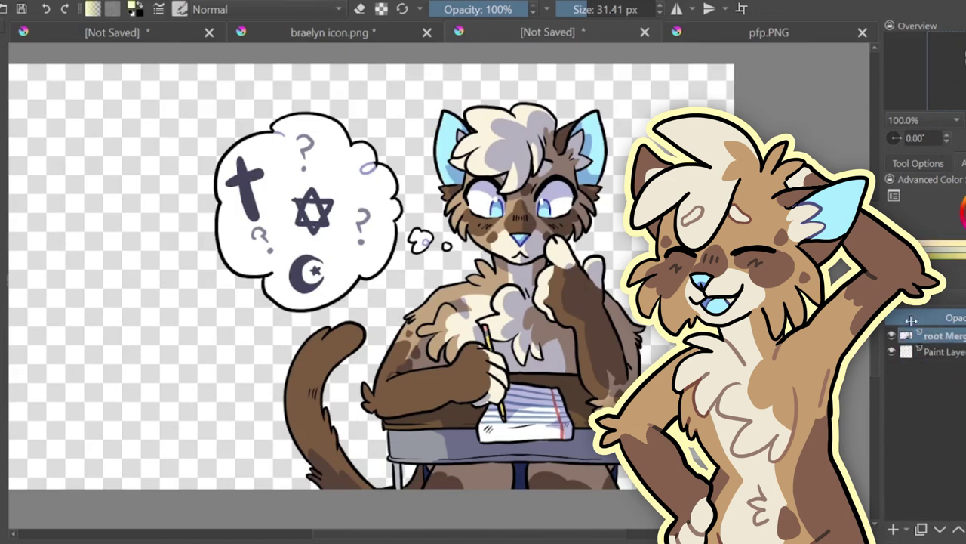
- Hide the drawing and fill the new background layer with pale yellow
click(892, 336)
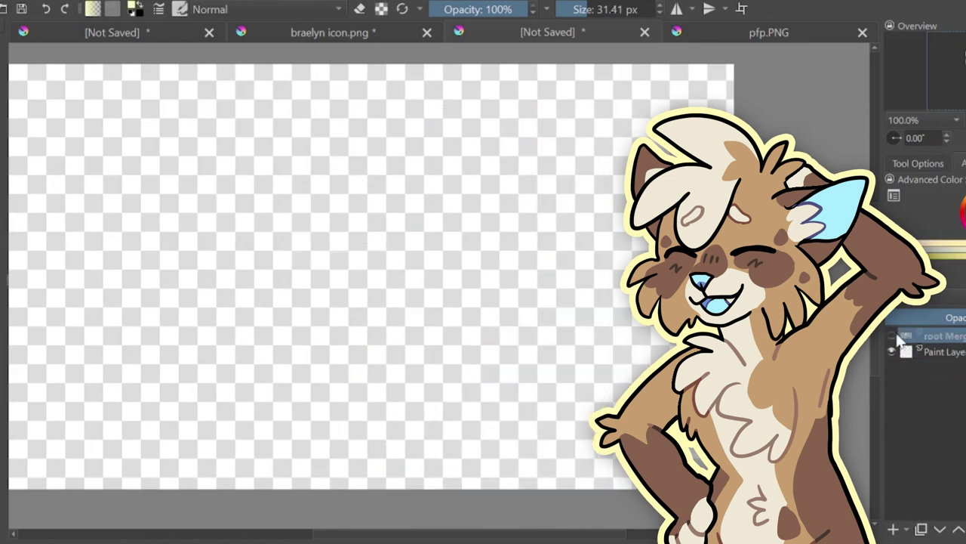
click(944, 354)
key(shift+BackSpace)
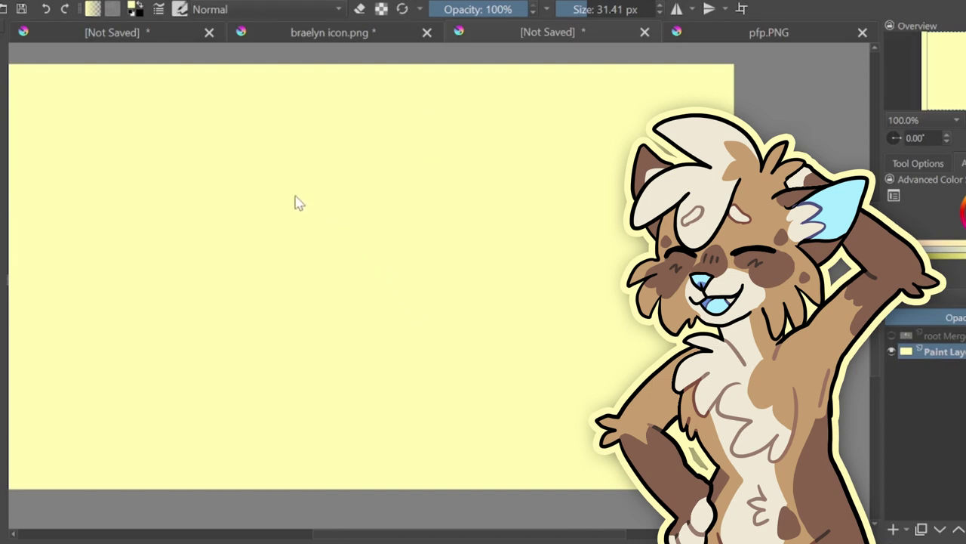
- With a speckled texture brush at 273.13 px, spatter golden yellow and orange diagonally across the background's lower-right half
key(slash)
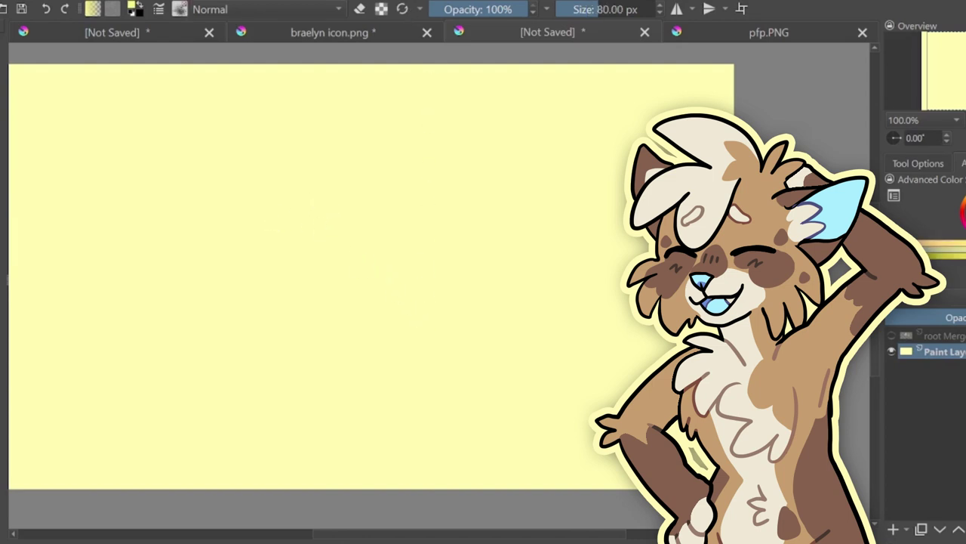
key(minus)
key(minus)
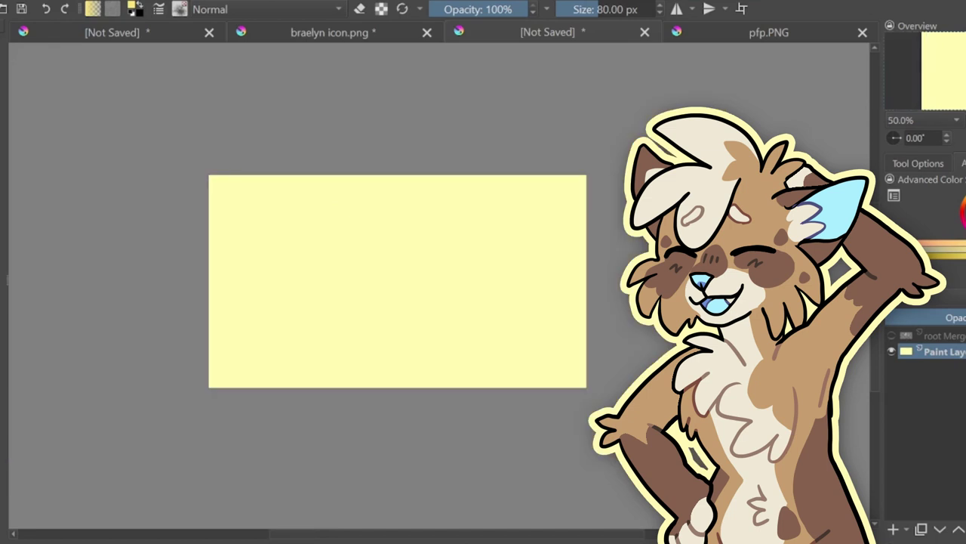
drag(596, 9, 620, 9)
mouse_move(560, 216)
mouse_down()
mouse_move(570, 280)
mouse_move(389, 381)
mouse_move(189, 410)
mouse_move(543, 181)
mouse_move(183, 419)
mouse_up()
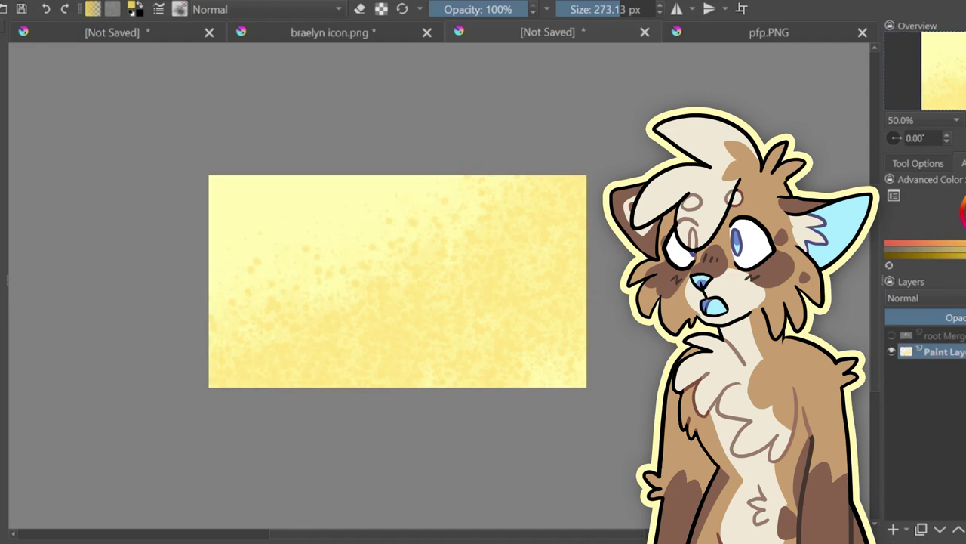
mouse_move(559, 249)
mouse_down()
mouse_move(556, 328)
mouse_move(438, 377)
mouse_move(310, 389)
mouse_up()
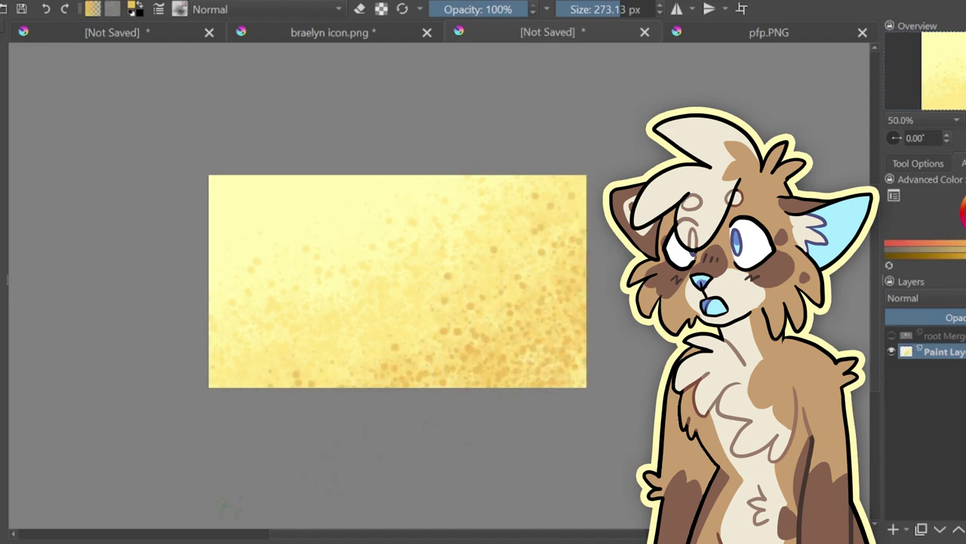
- Lighten the brush colour from orange through pale yellow to white for the background speckles
click(963, 210)
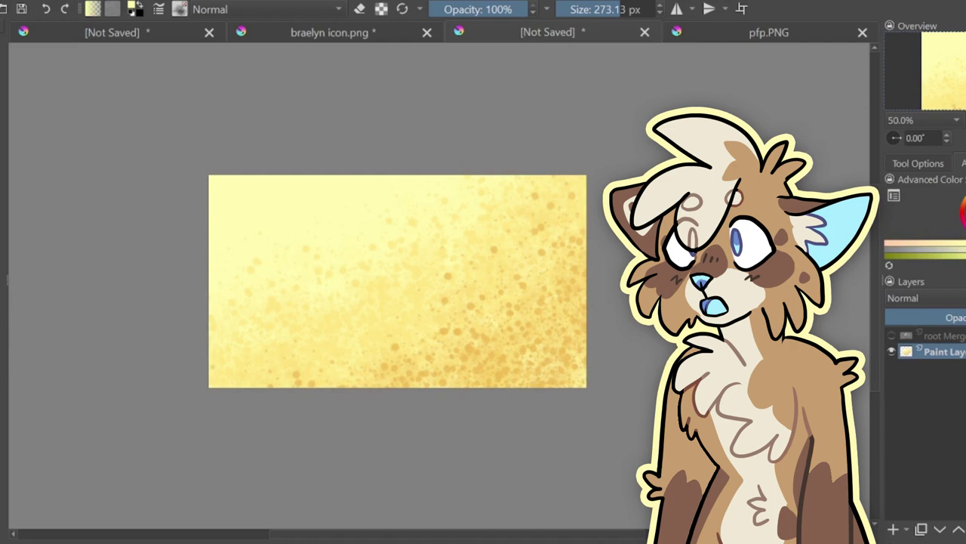
click(963, 213)
click(963, 211)
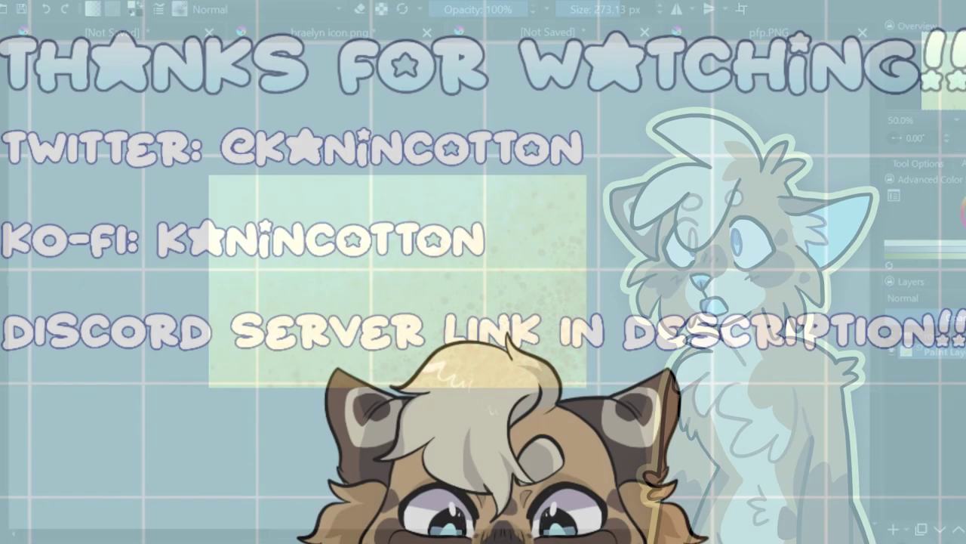